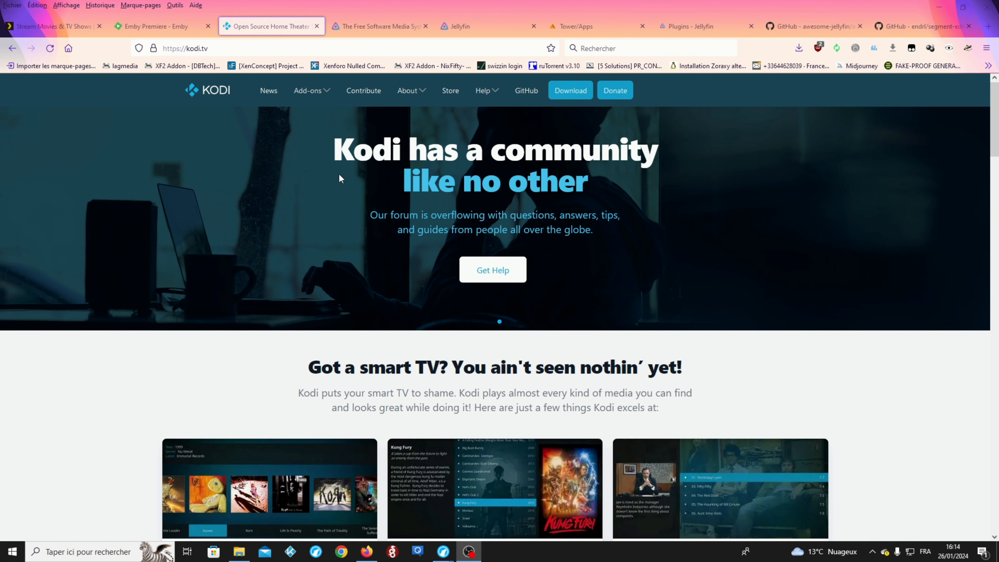
Examine the Kodi homepage, covering its music, movies, TV shows, photos, PVR and games features.
scroll(373, 151, "down", 4)
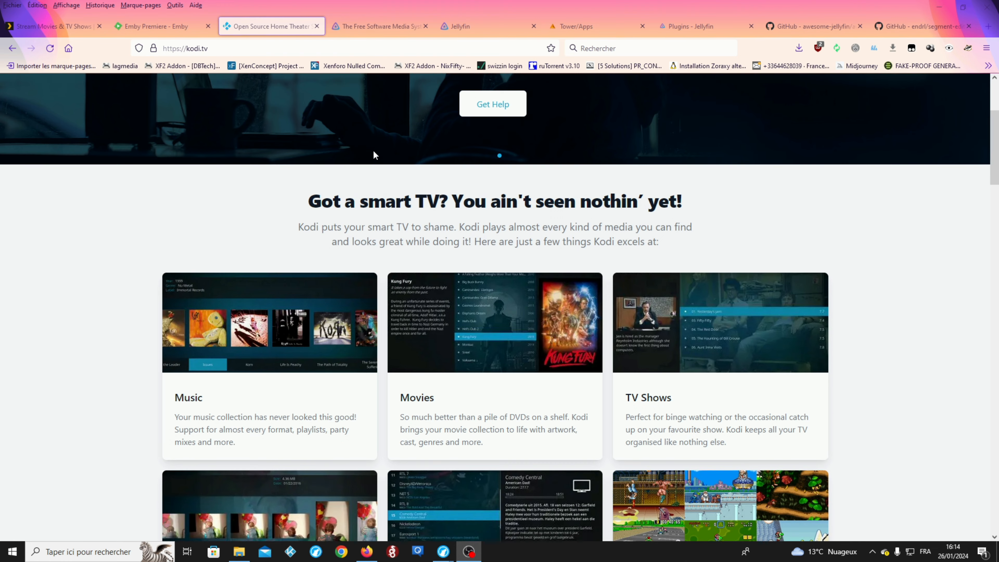
scroll(374, 154, "down", 4)
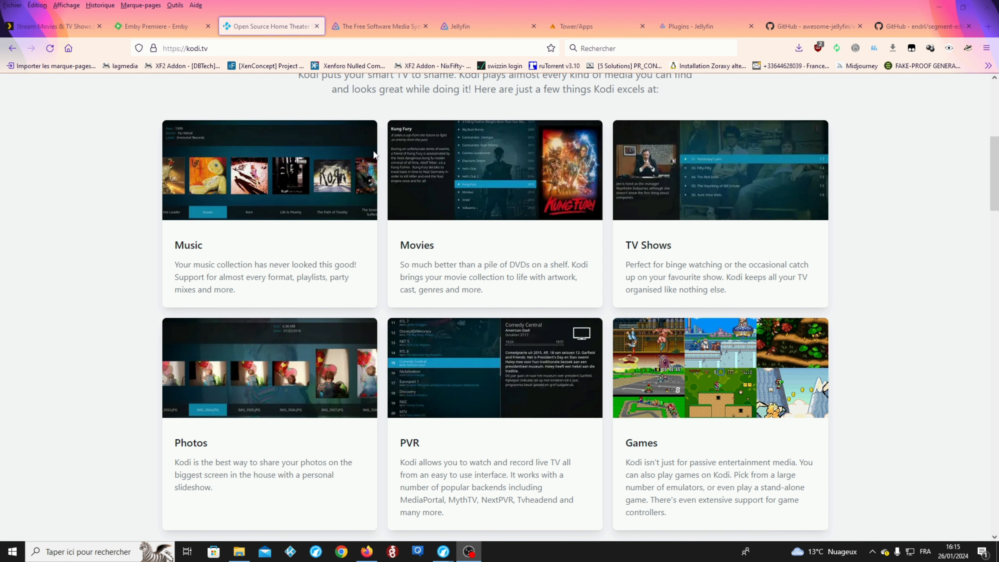
scroll(373, 154, "up", 8)
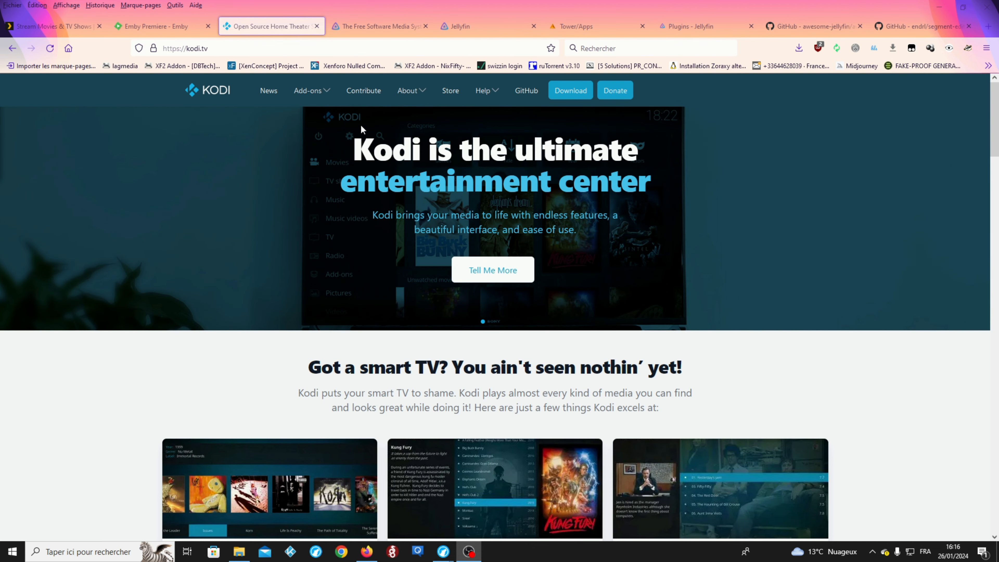
Open the Plex homepage and examine its media features, app store ratings and watchlist section.
left_click(13, 26)
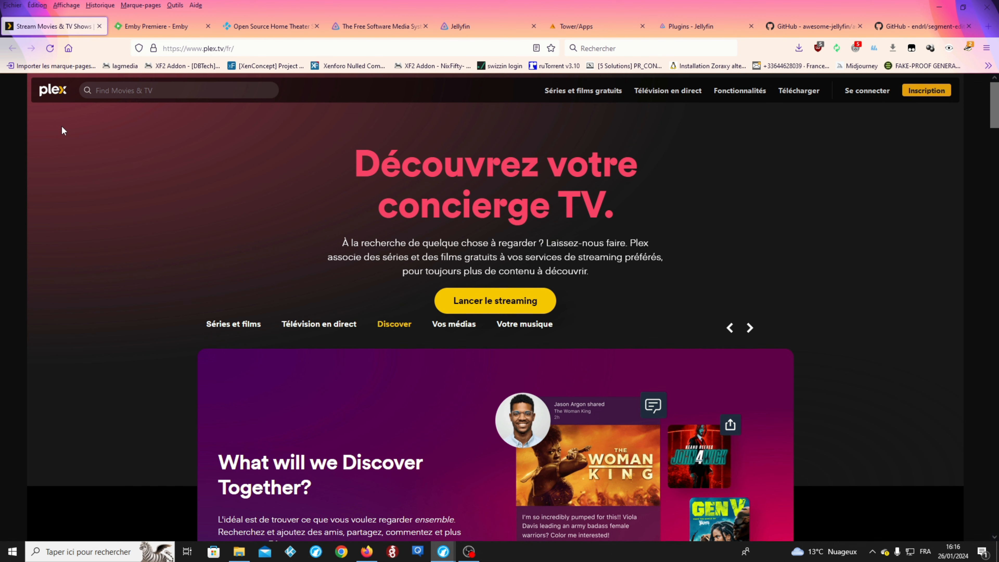
scroll(124, 164, "down", 2)
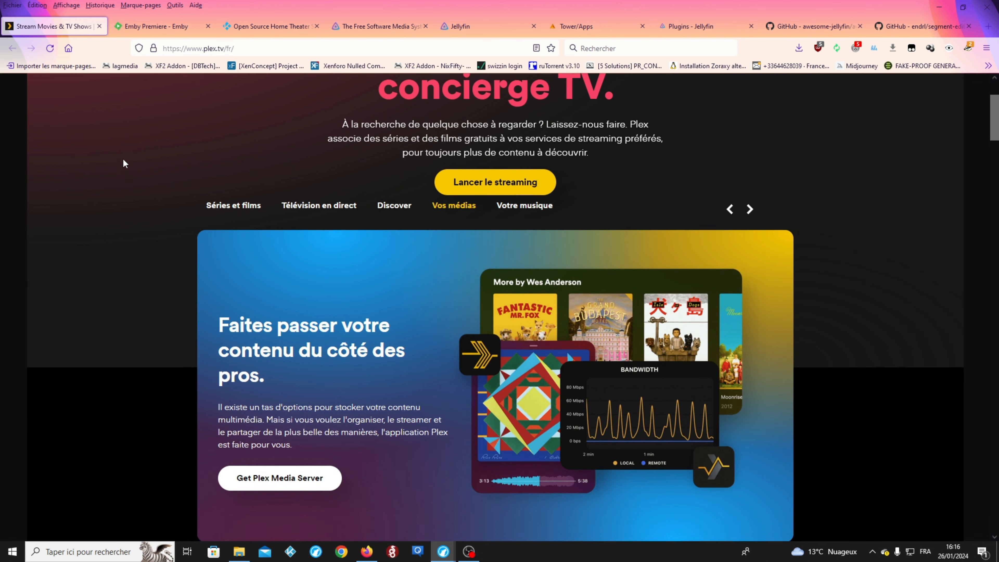
scroll(123, 162, "down", 4)
scroll(122, 160, "down", 5)
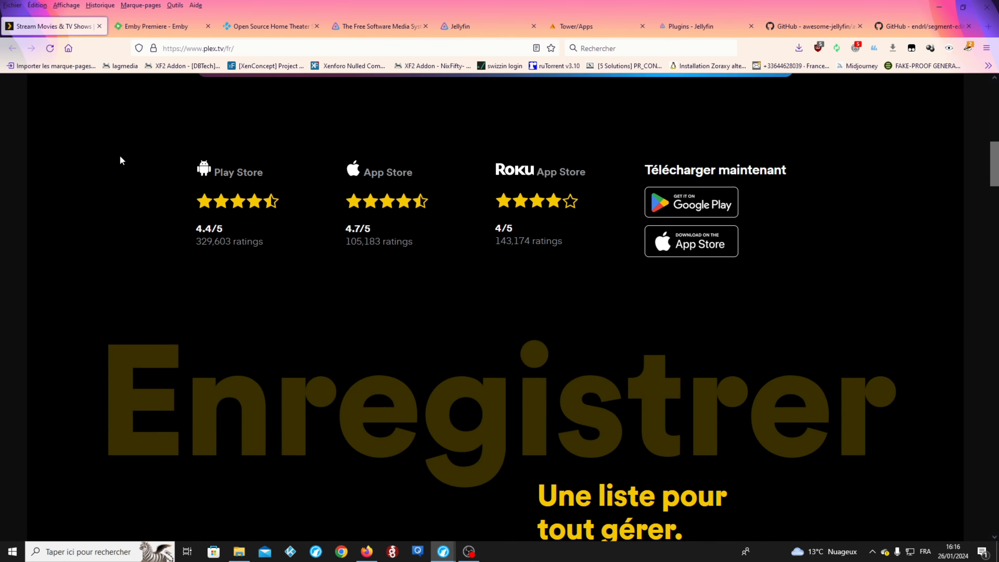
scroll(120, 156, "down", 4)
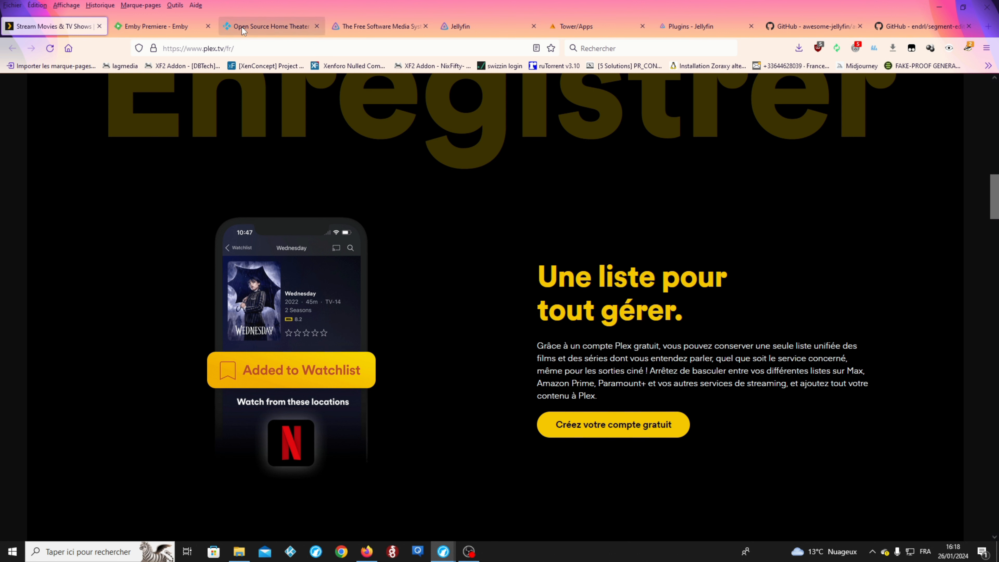
Open the Emby Premiere page and examine its premium features and license options.
left_click(168, 30)
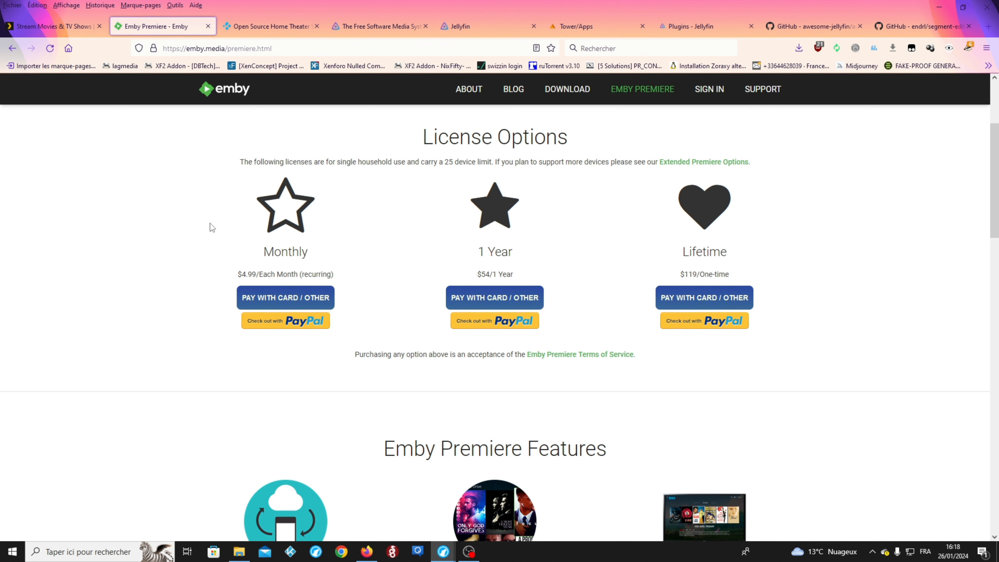
scroll(654, 344, "down", 8)
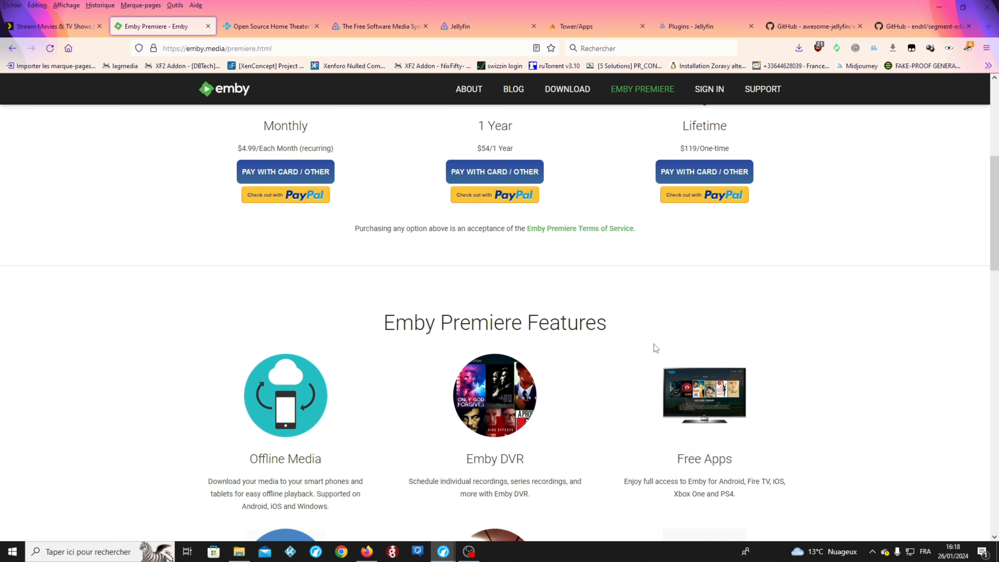
scroll(663, 344, "down", 3)
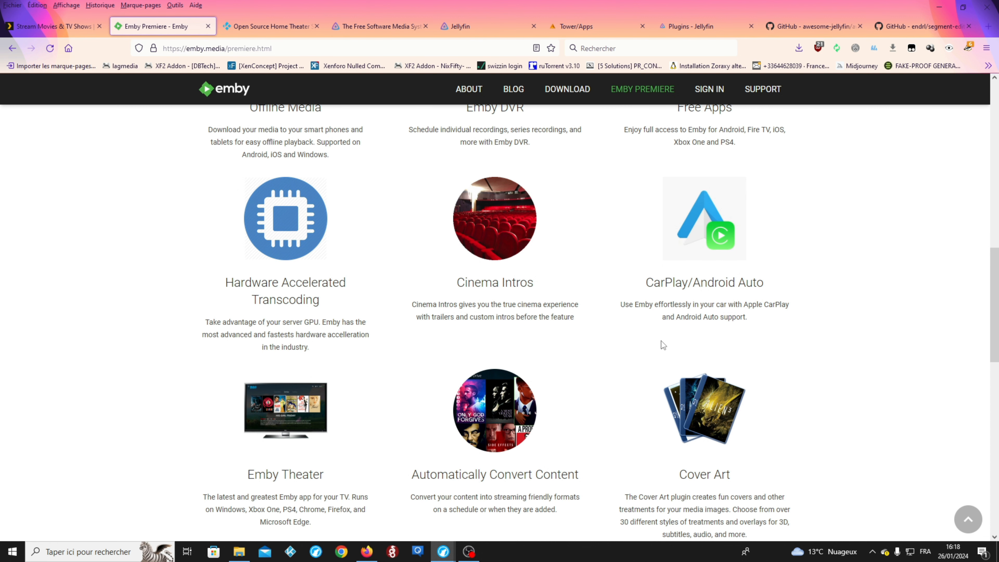
scroll(661, 340, "down", 4)
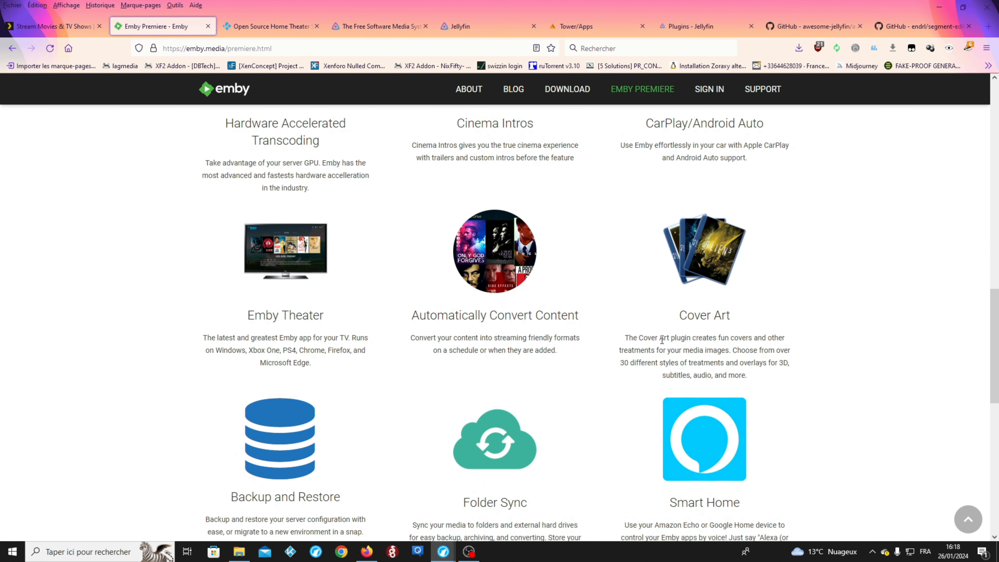
scroll(661, 340, "down", 1)
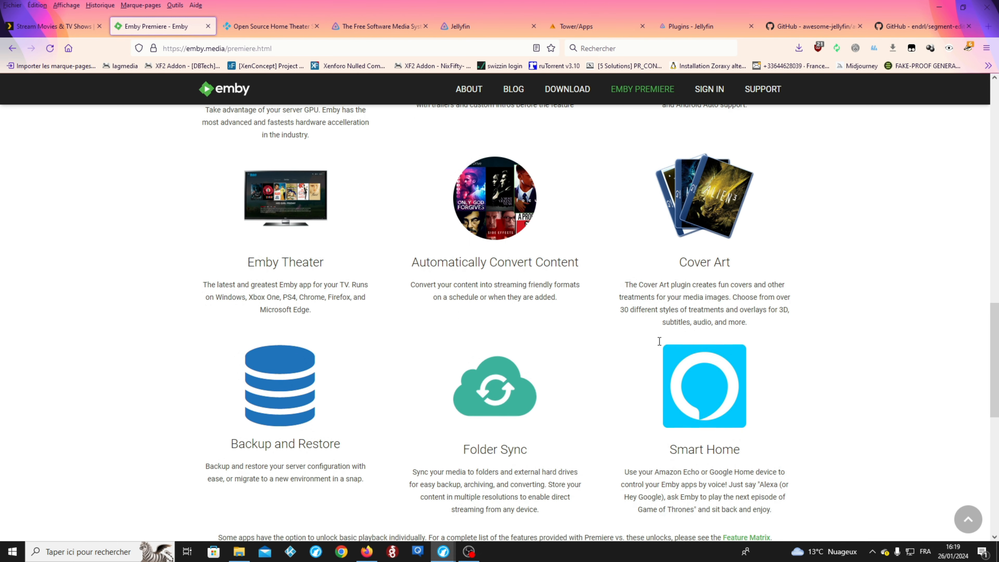
scroll(661, 340, "down", 3)
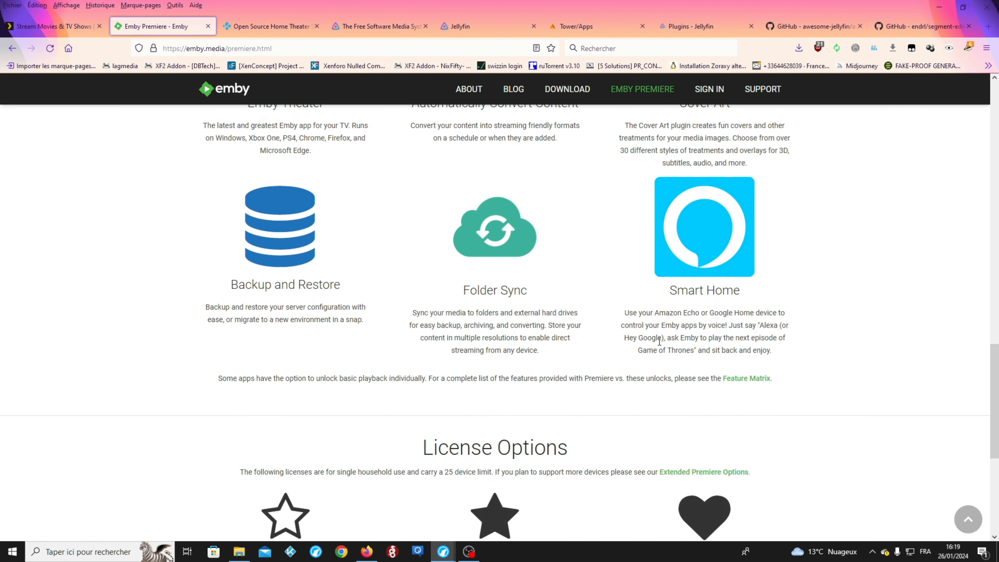
scroll(660, 341, "up", 5)
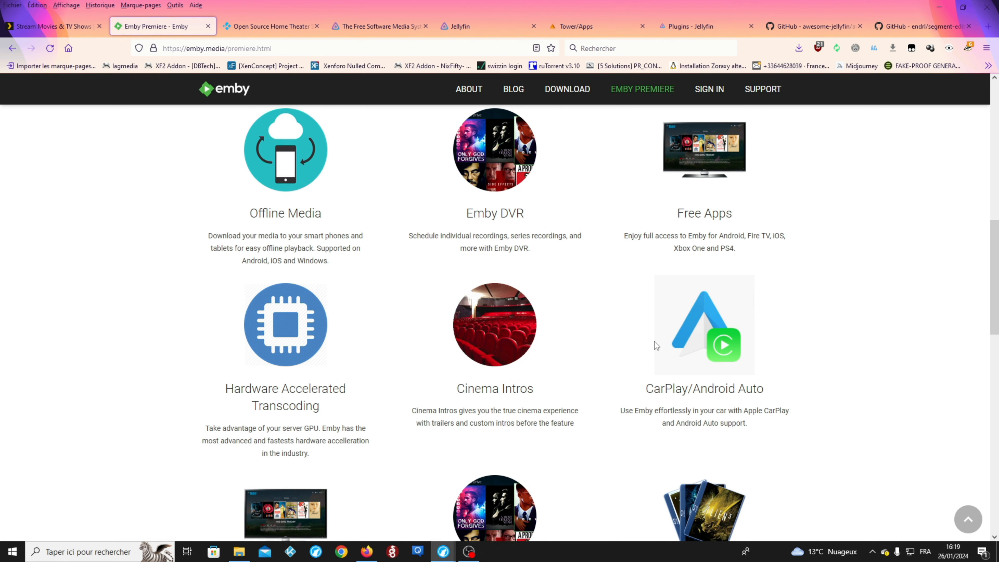
scroll(654, 341, "up", 4)
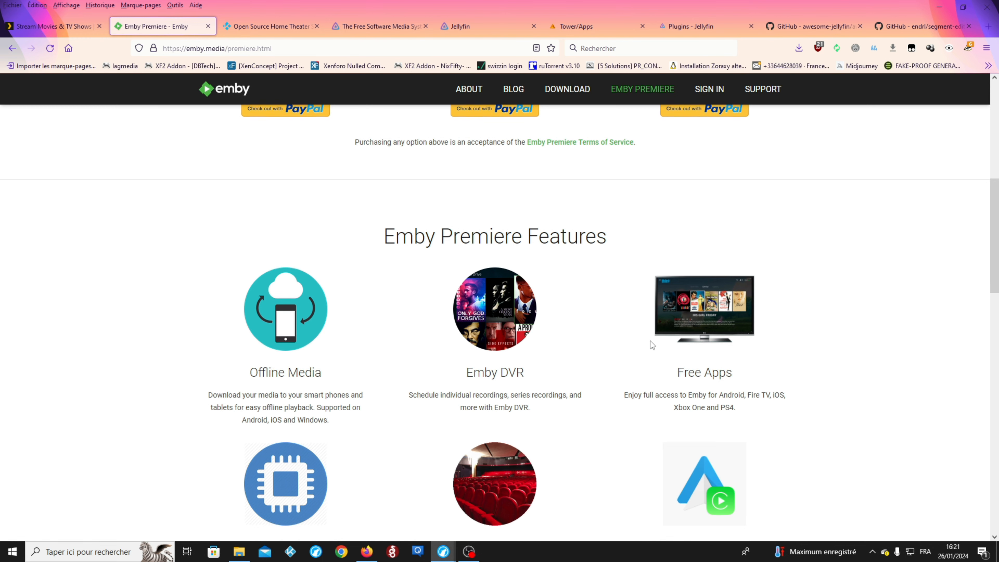
scroll(650, 342, "up", 5)
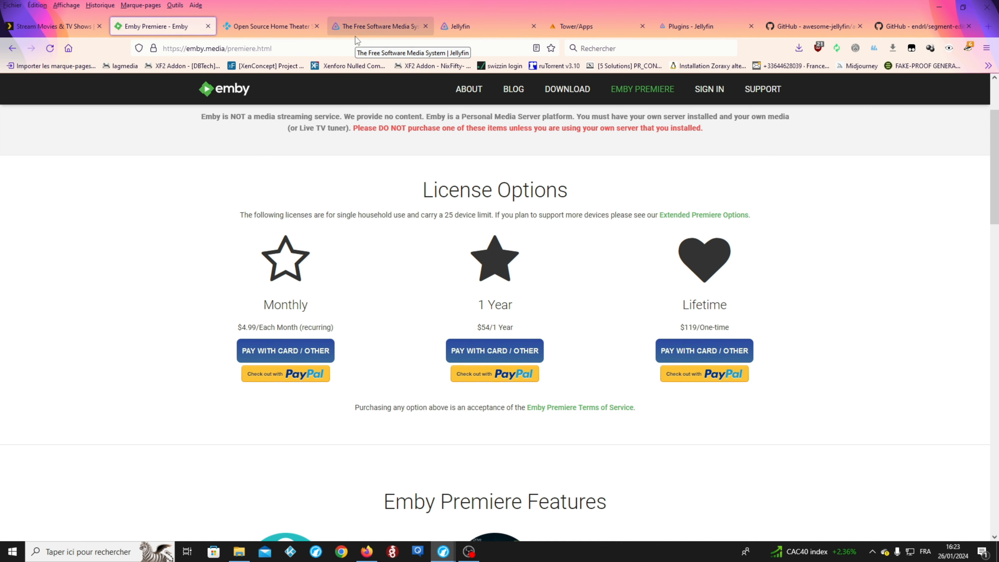
Open the Jellyfin website and examine its supported media types and available client platforms.
left_click(360, 25)
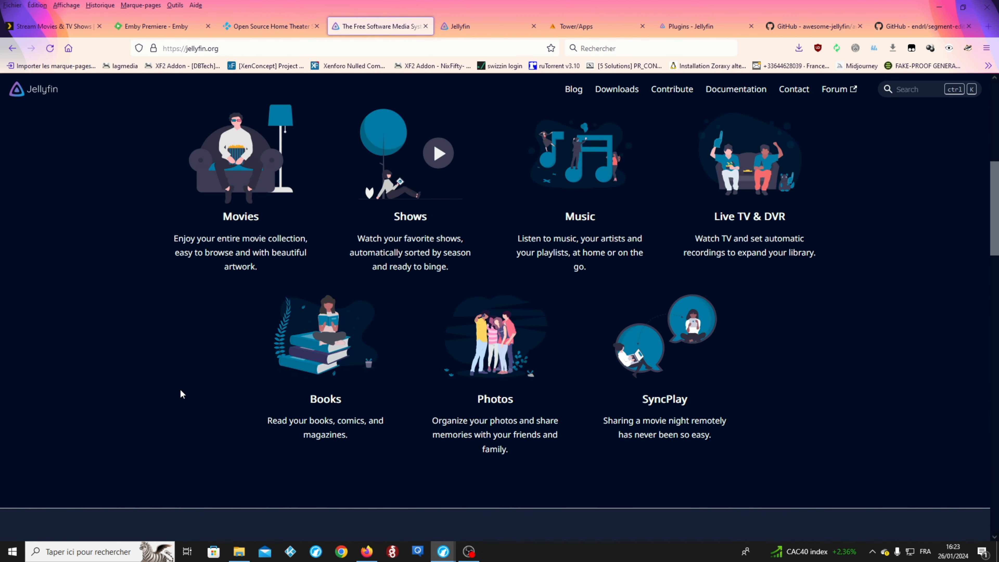
scroll(185, 372, "up", 3)
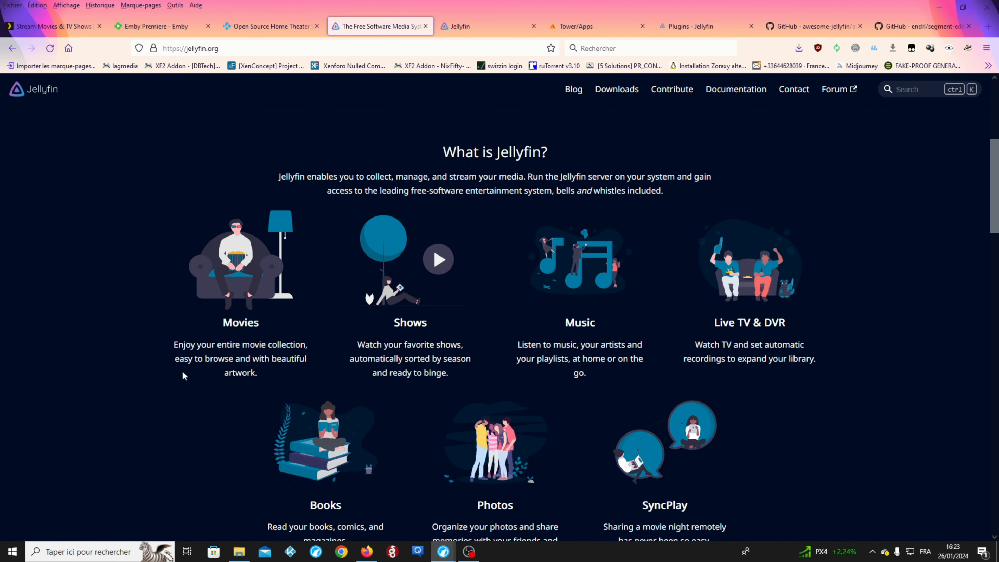
scroll(271, 261, "down", 3)
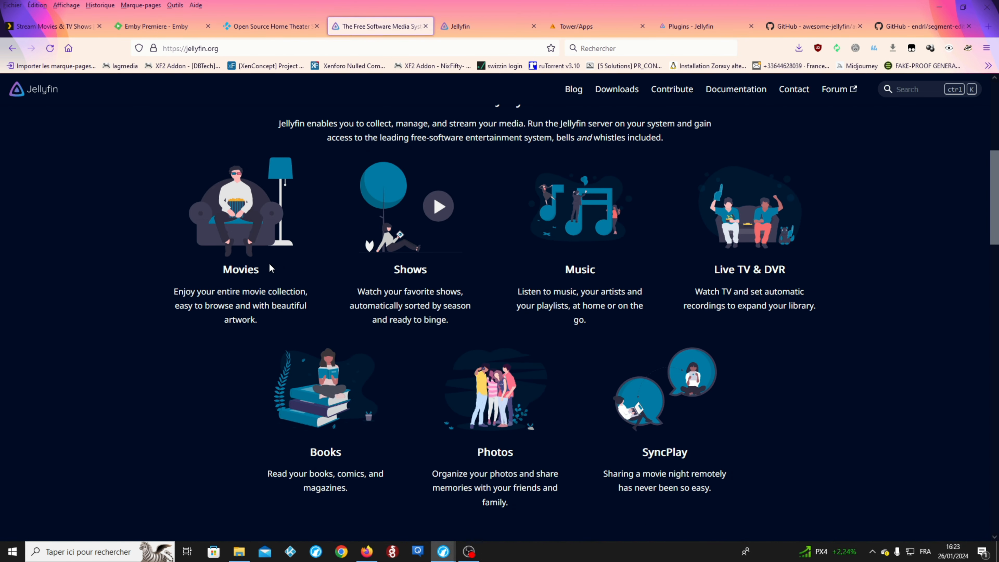
scroll(270, 264, "down", 5)
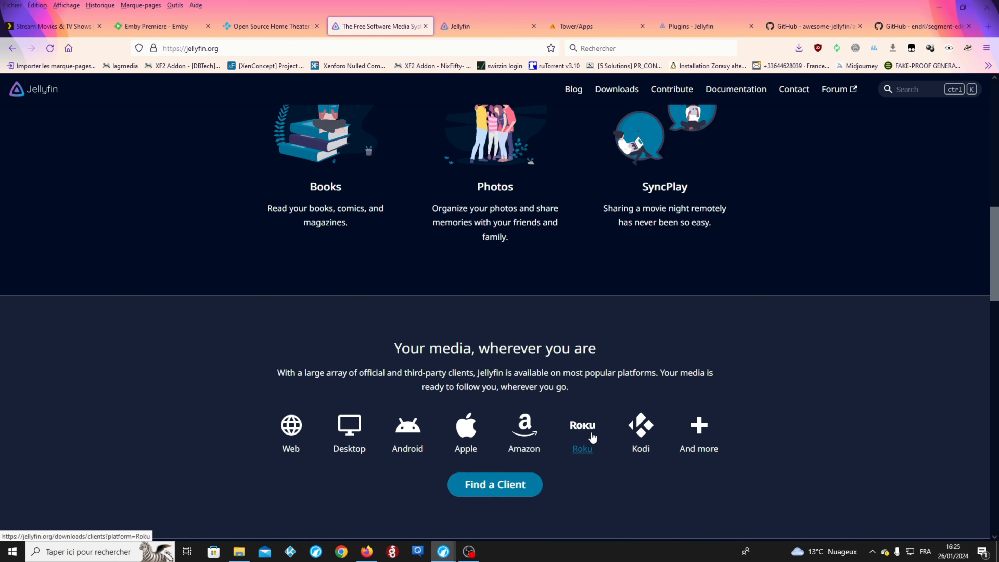
scroll(492, 386, "up", 15)
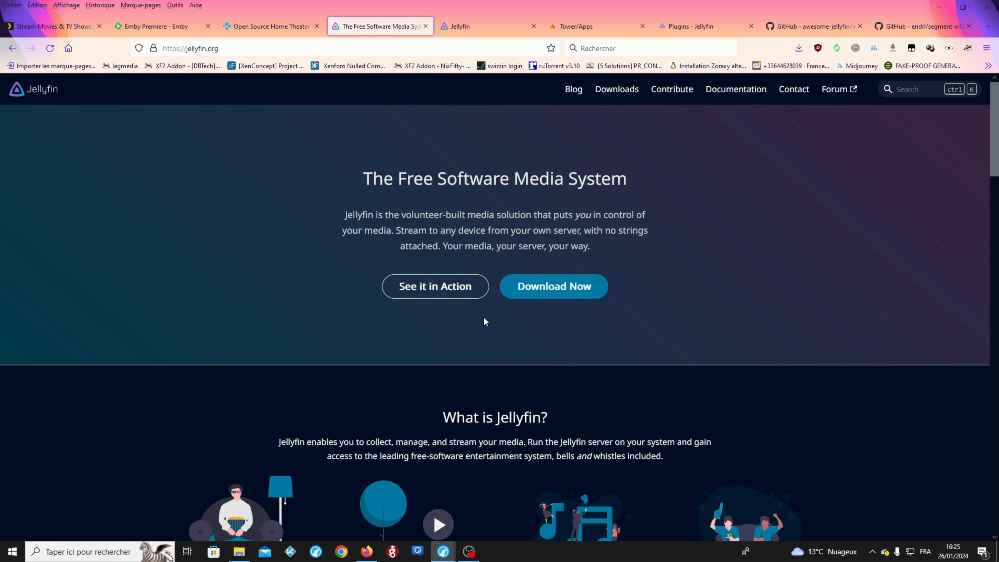
Check the Jellyfin server's home page, then search the Unraid applications for "jellyfin".
left_click(574, 25)
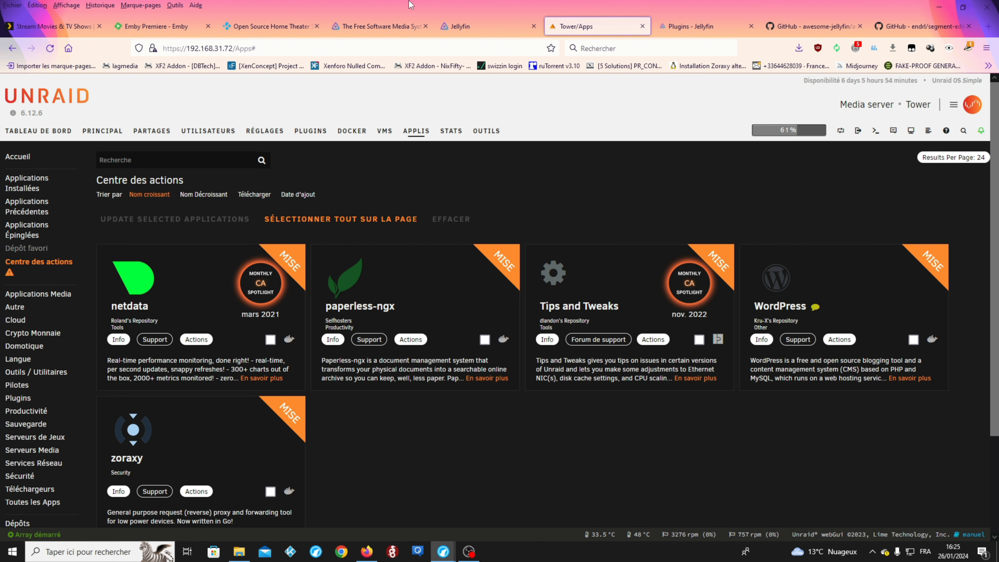
left_click(454, 33)
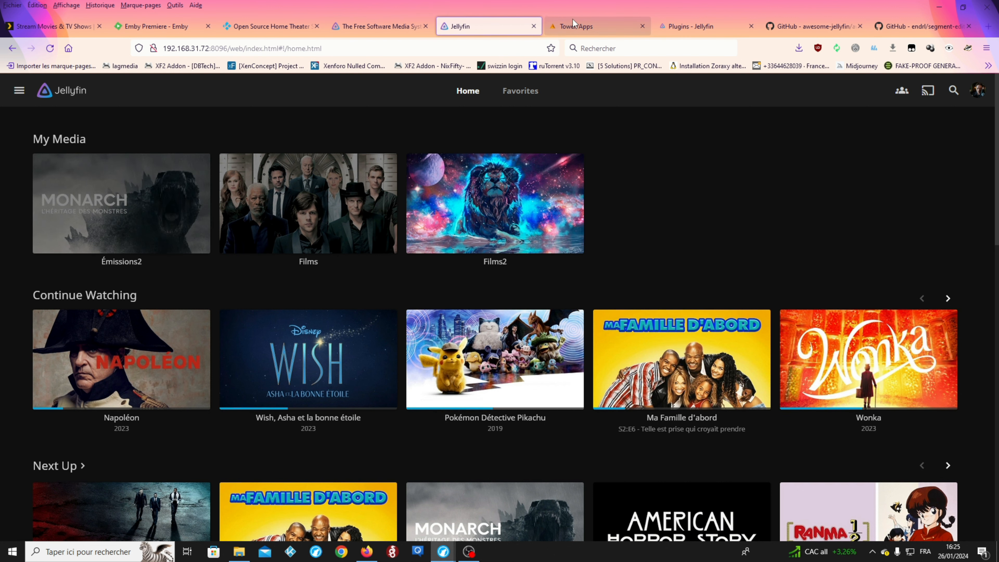
key("ctrl+Tab")
left_click(144, 161)
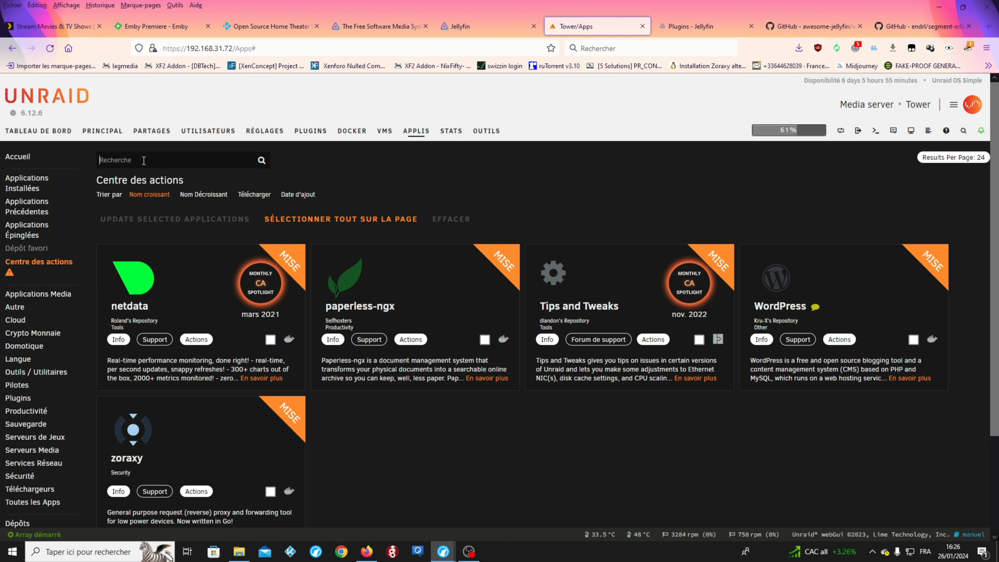
type("jellyfin")
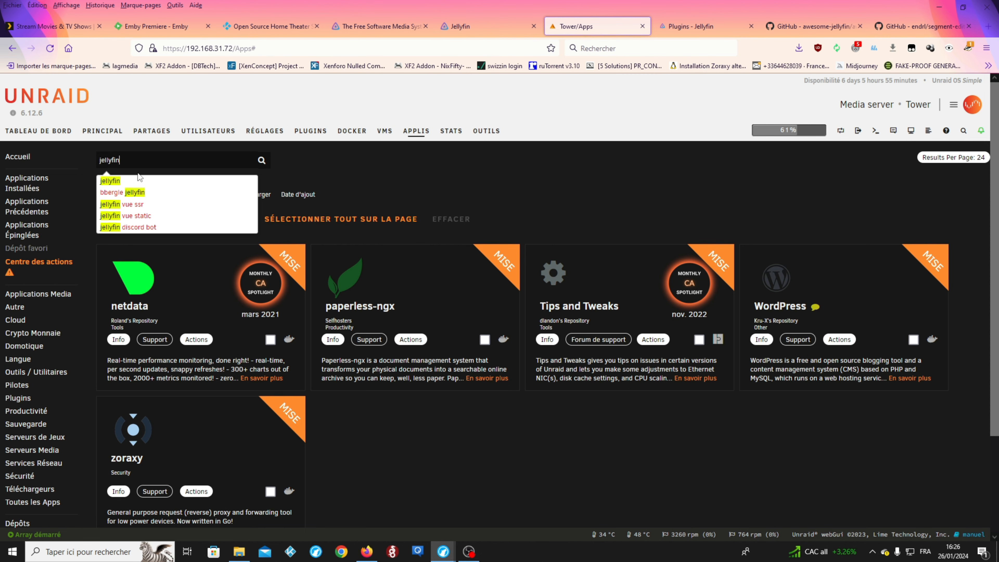
left_click(110, 181)
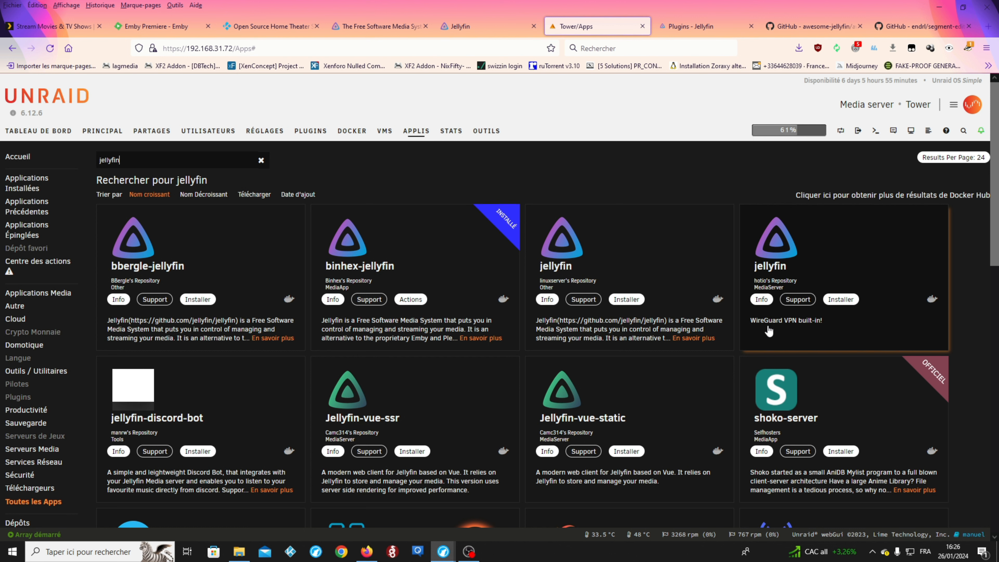
Open the details of the binhex-jellyfin application from the Unraid search results.
scroll(769, 330, "down", 3)
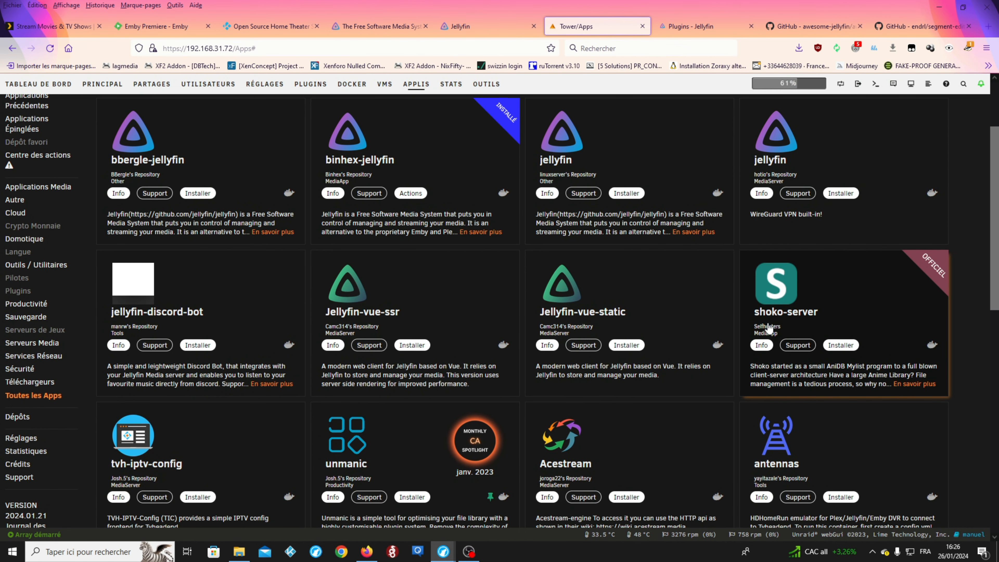
scroll(770, 326, "up", 1)
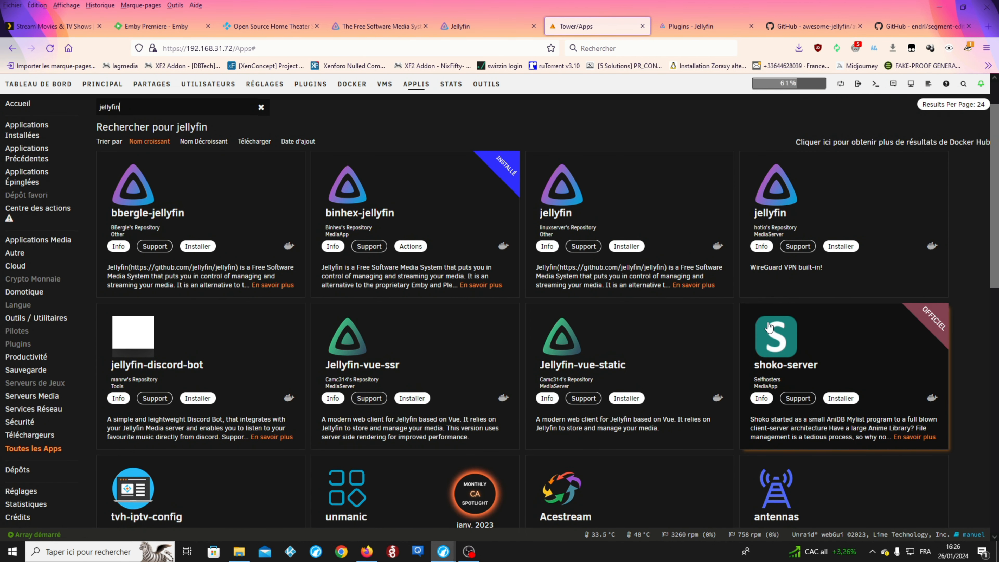
left_click(770, 326)
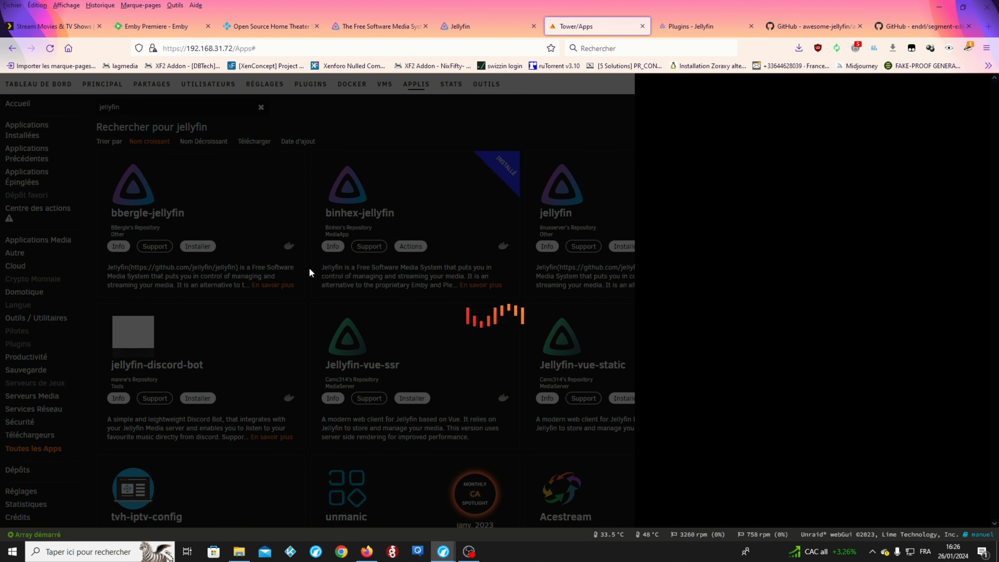
left_click(357, 205)
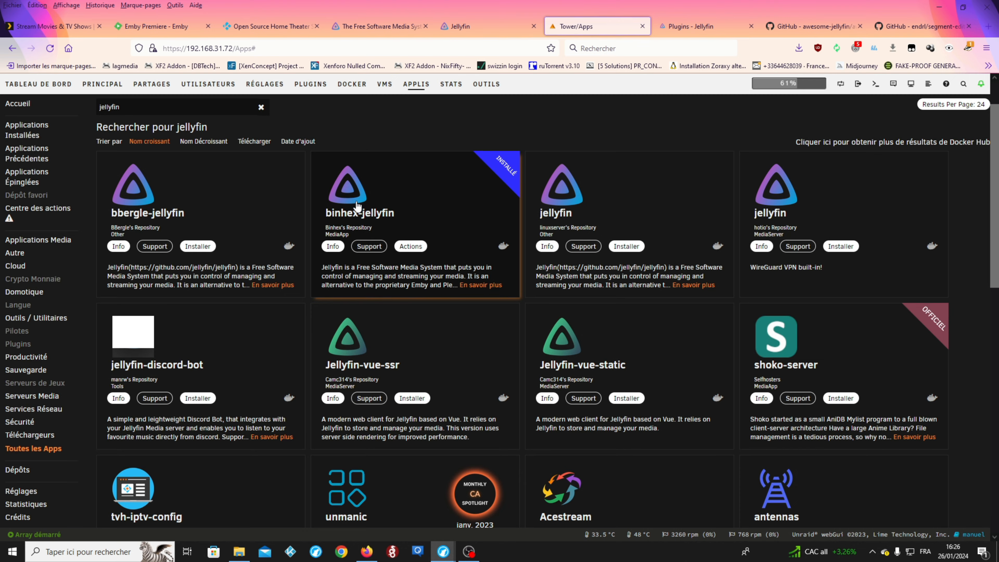
left_click(357, 204)
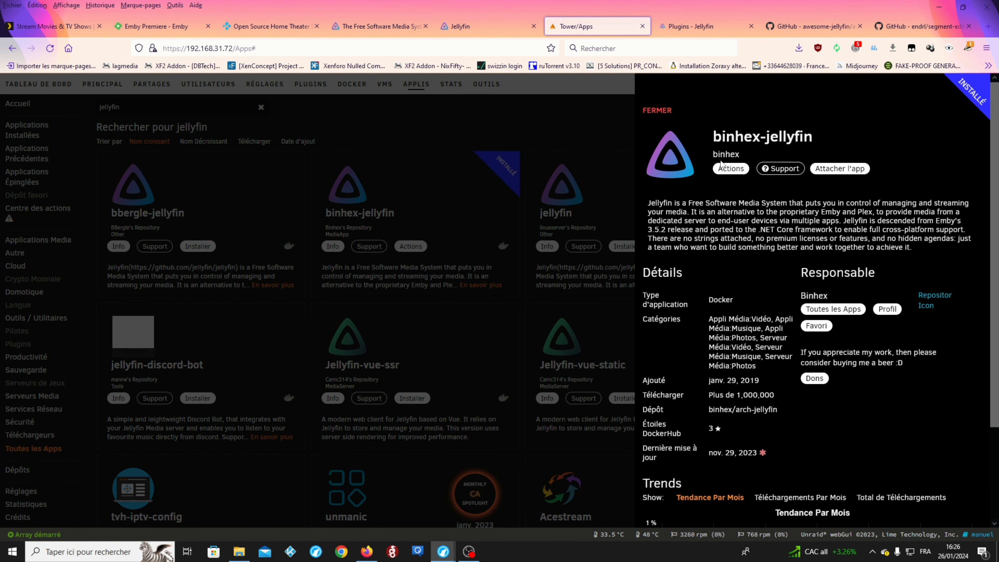
Open the container template for binhex-jellyfin and review its network, port, path and variable settings.
left_click(731, 168)
left_click(754, 206)
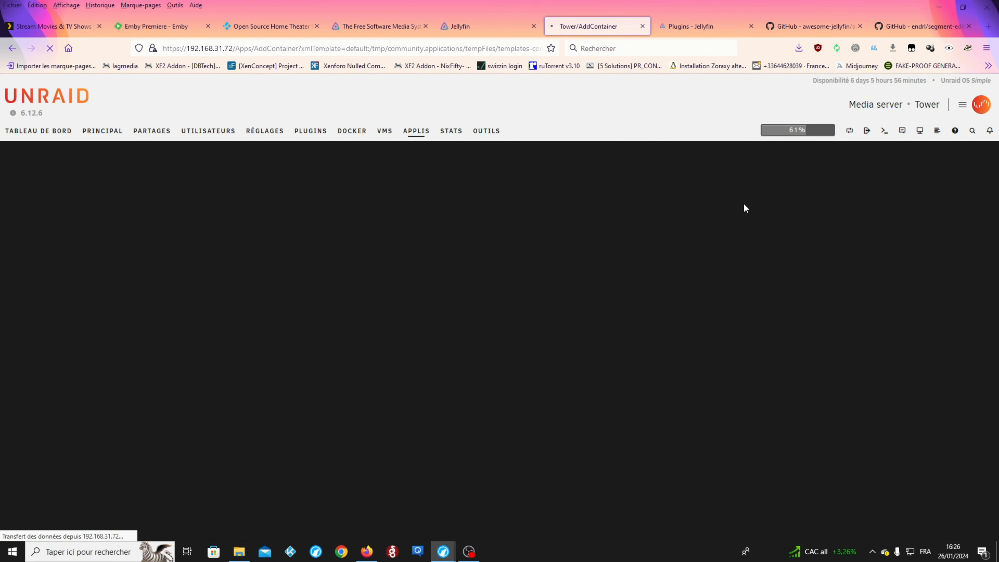
scroll(535, 298, "down", 5)
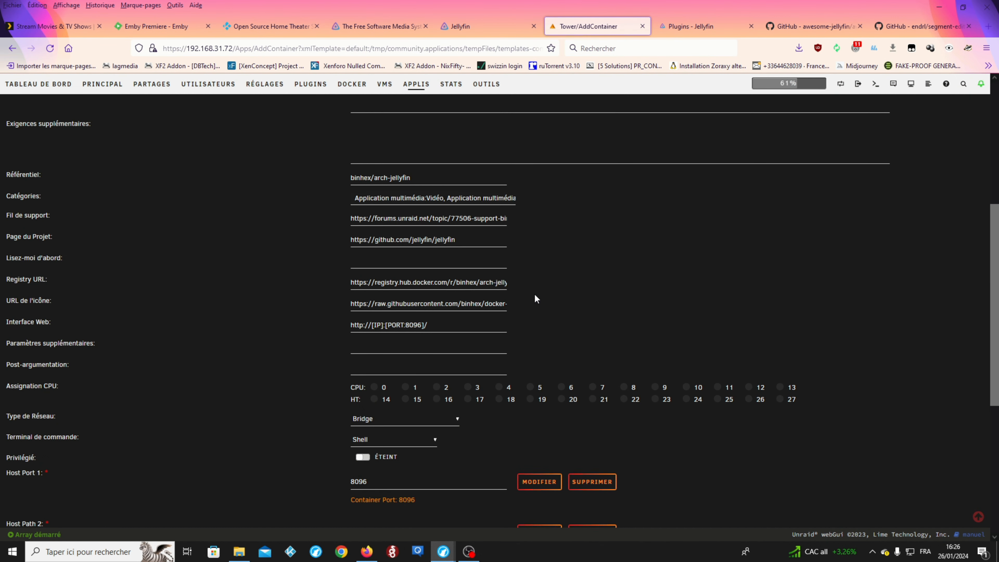
scroll(536, 298, "down", 3)
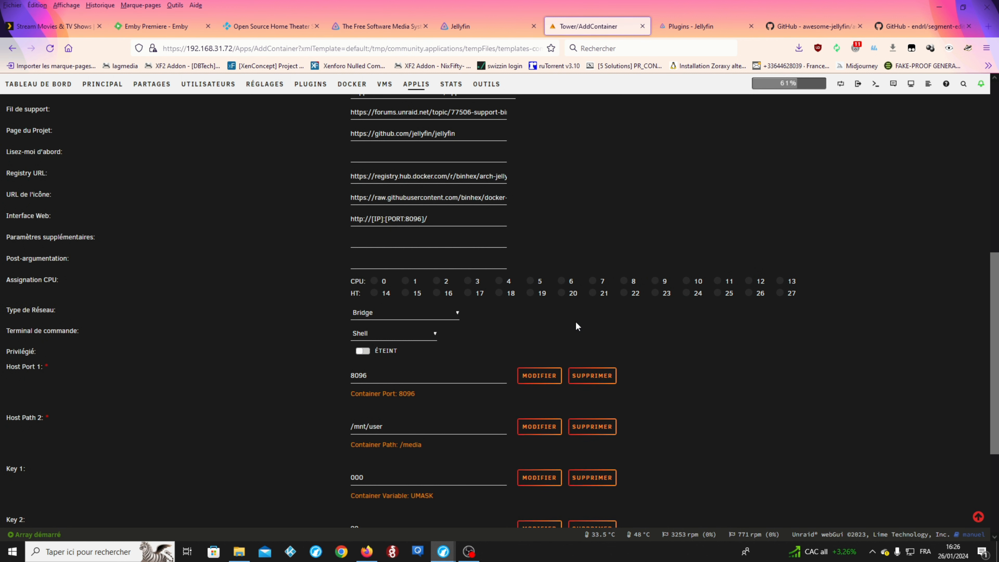
scroll(554, 299, "down", 5)
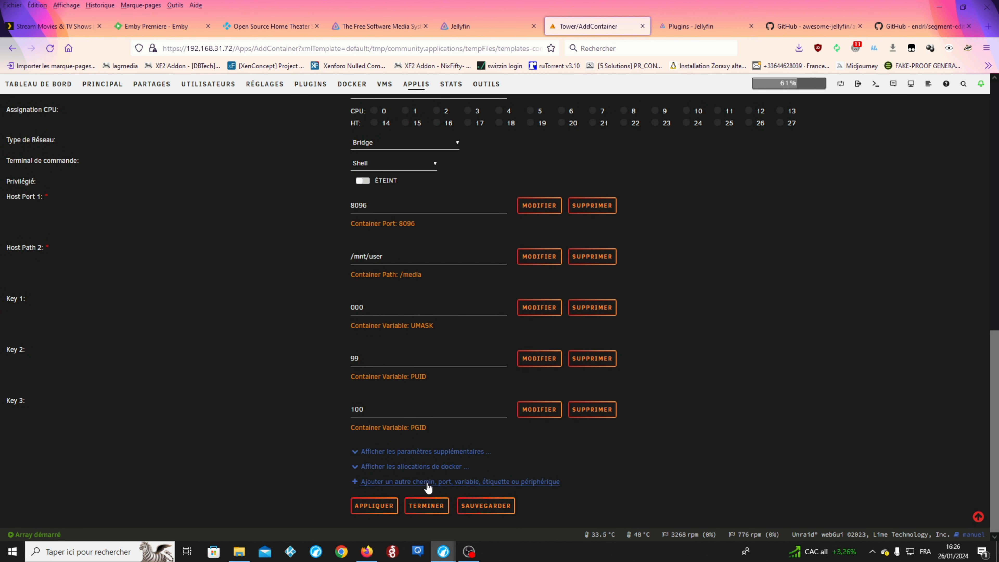
Display the Docker port allocations, review the ports used by existing containers, and hide the list again.
left_click(391, 468)
scroll(585, 448, "down", 1)
scroll(586, 445, "down", 1)
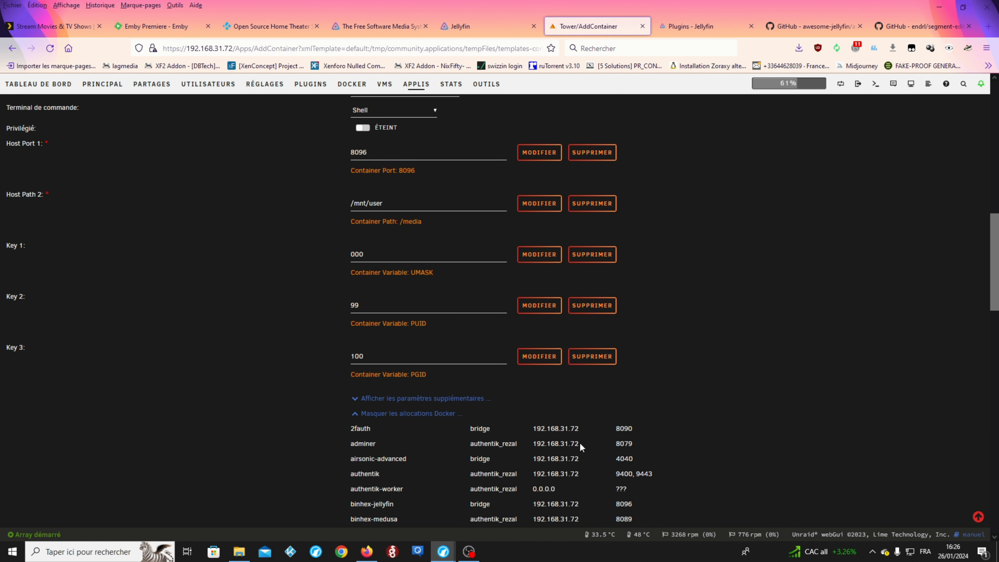
scroll(471, 447, "up", 3)
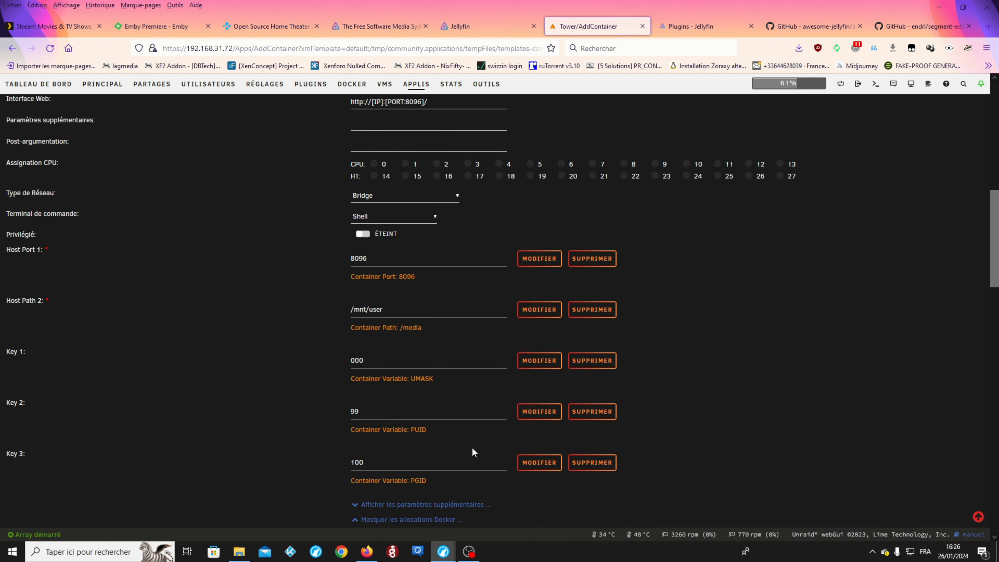
left_click(362, 521)
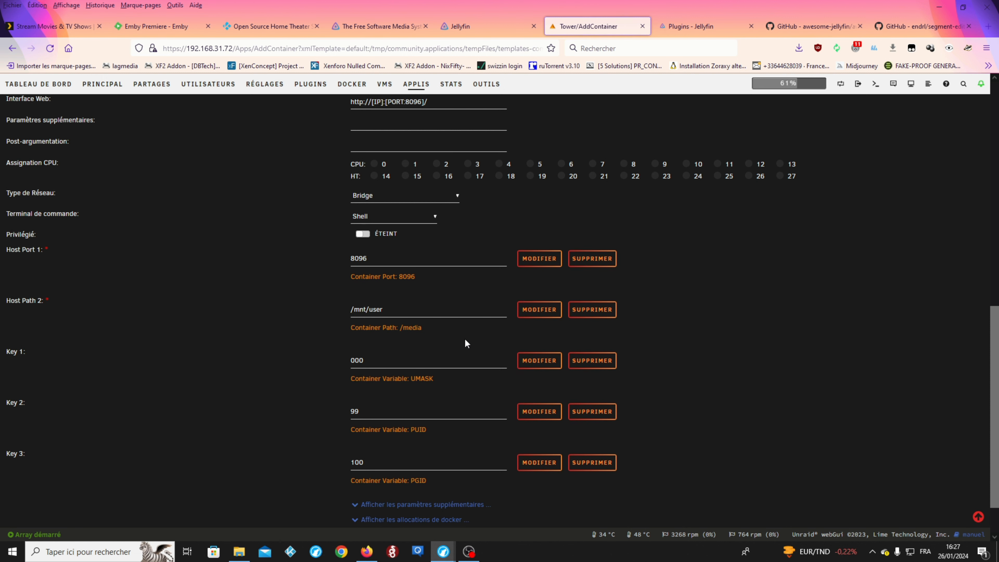
Show the template's additional settings to review the AppData Config Path, and check the existing Jellyfin server's page.
scroll(465, 342, "down", 2)
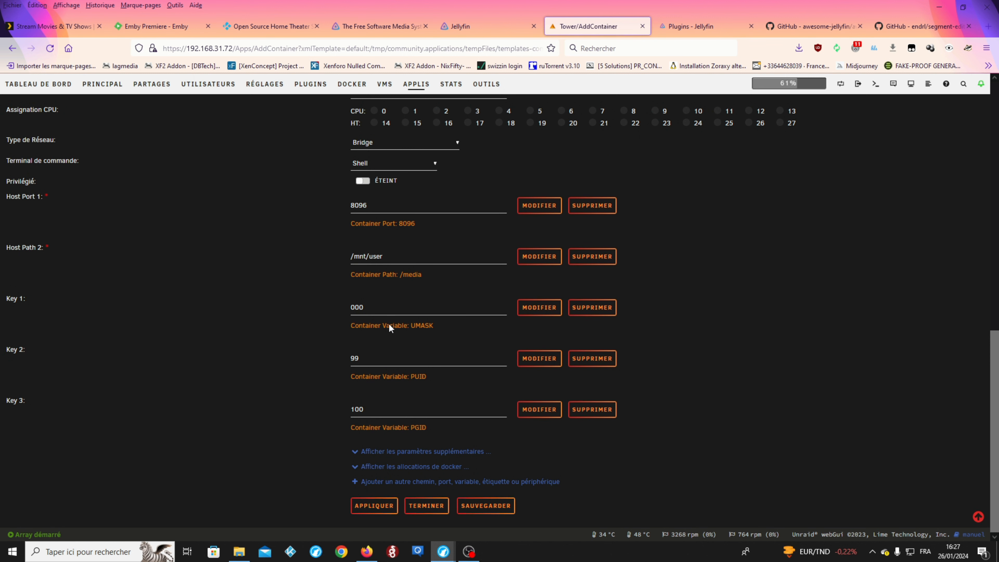
left_click(393, 451)
scroll(356, 368, "down", 2)
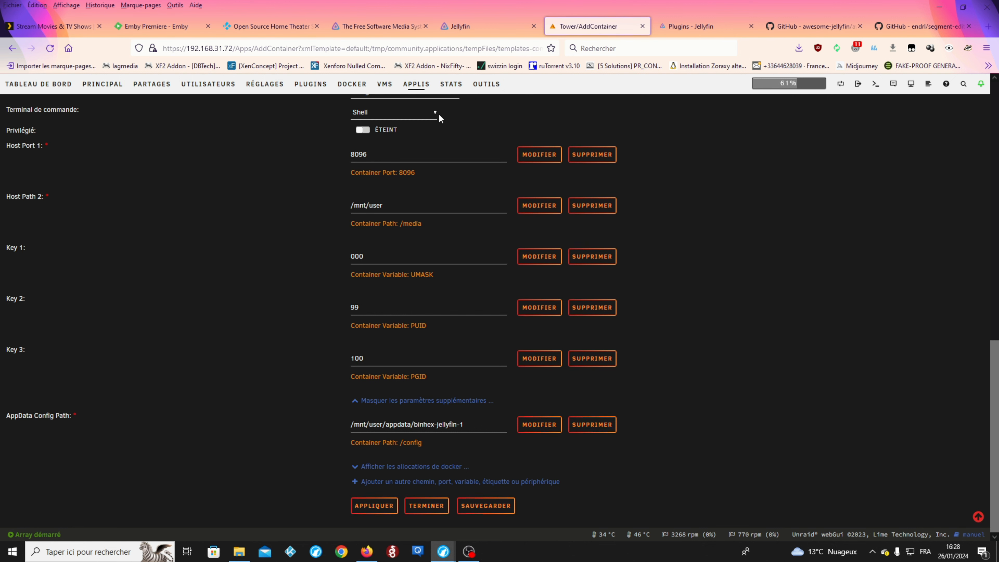
left_click(491, 21)
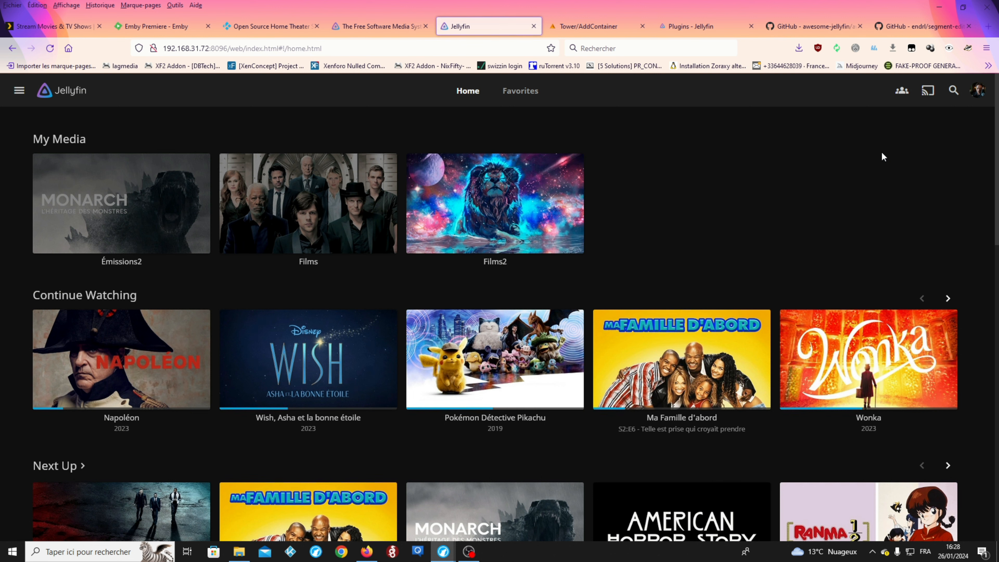
left_click(586, 26)
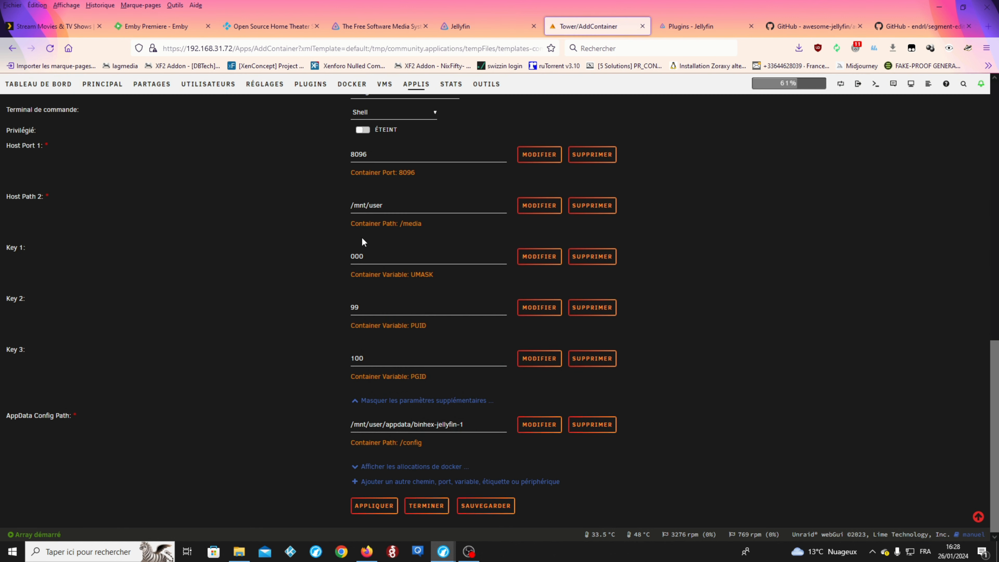
Set Host Port 1 of the binhex-jellyfin container to 8097.
left_click(382, 264)
key("BackSpace")
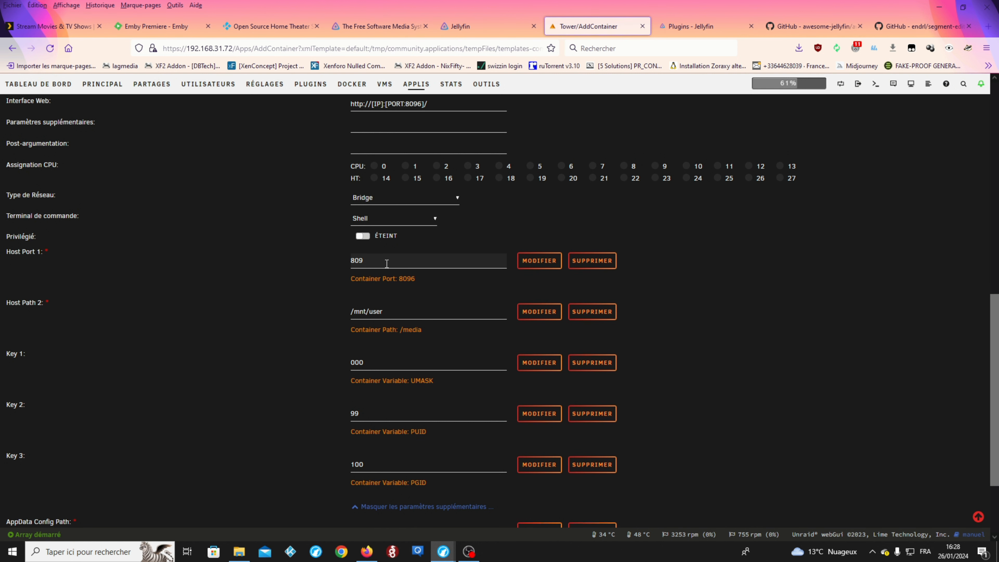
type("7")
scroll(386, 268, "down", 3)
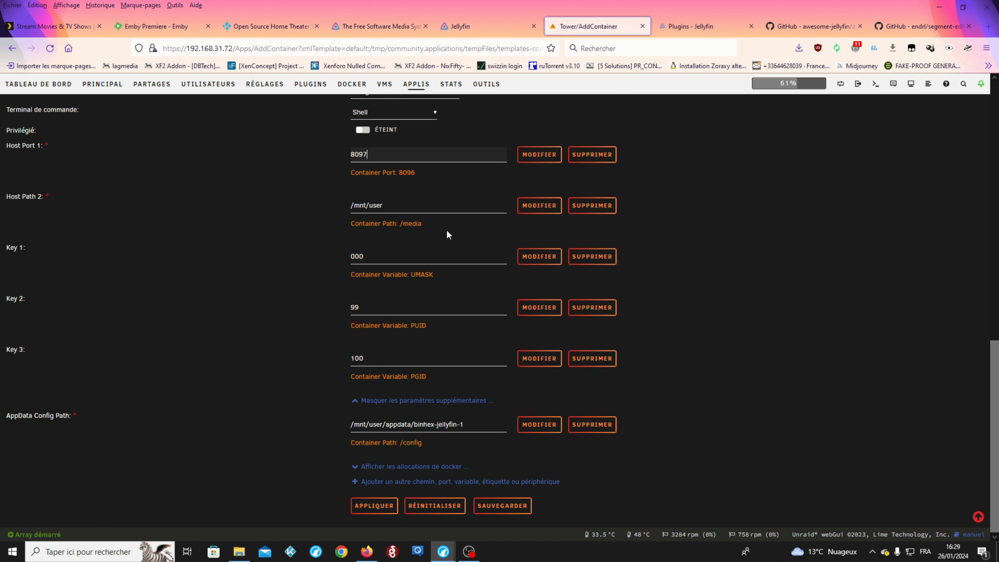
left_click(429, 208)
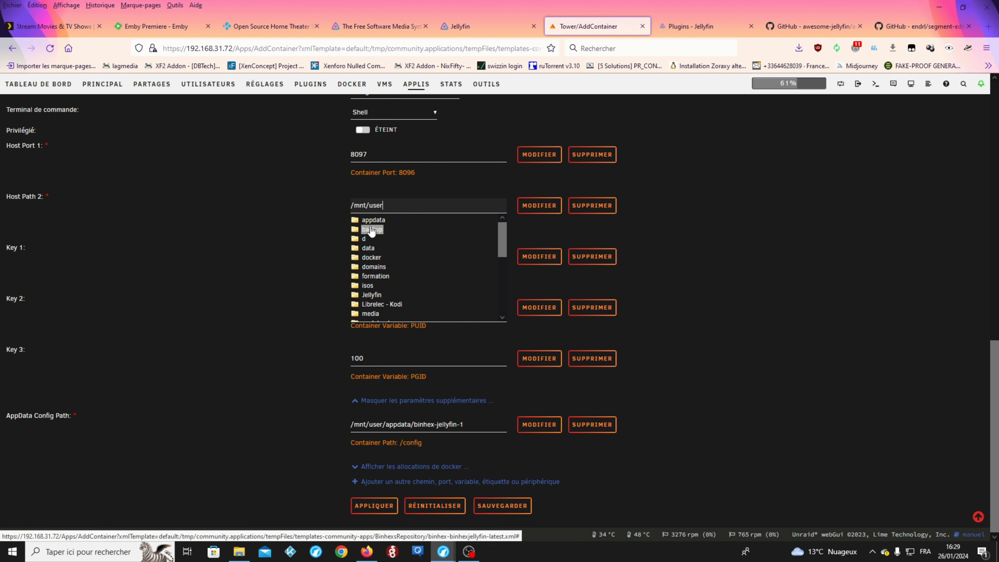
scroll(390, 260, "down", 2)
left_click(371, 261)
left_click_drag(380, 203, 369, 205)
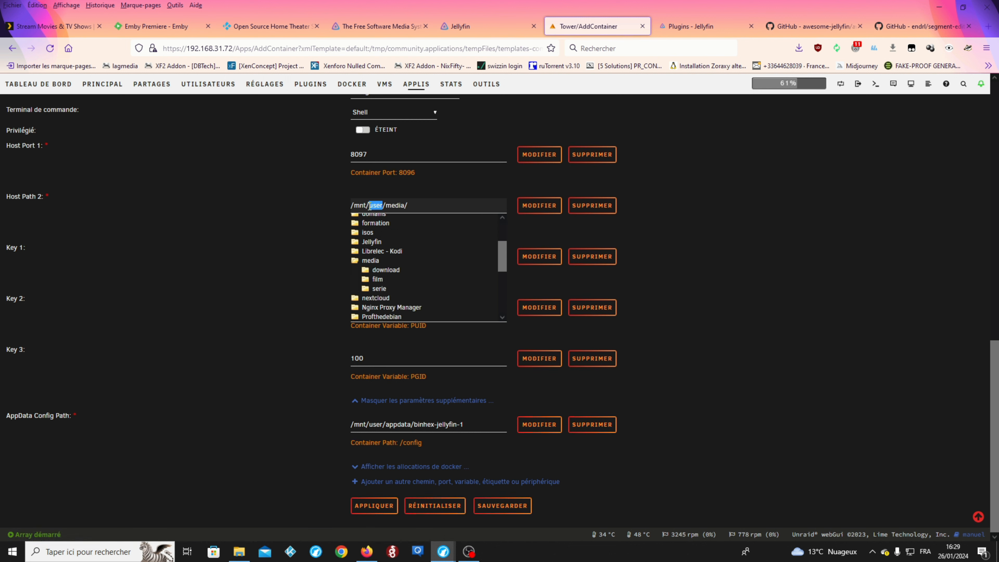
key("BackSpace")
key("BackSpace")
left_click(399, 211)
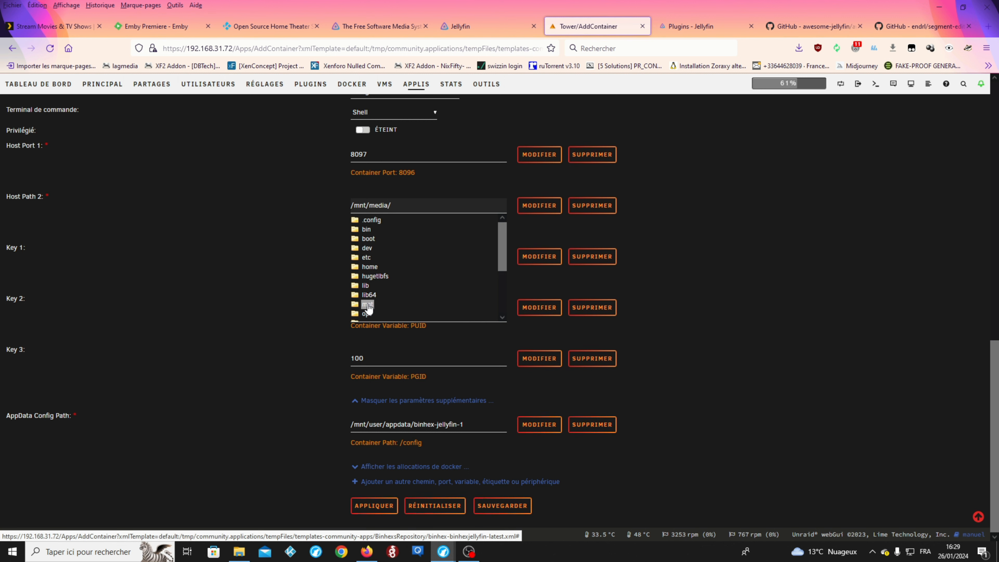
scroll(382, 261, "down", 3)
scroll(383, 264, "up", 3)
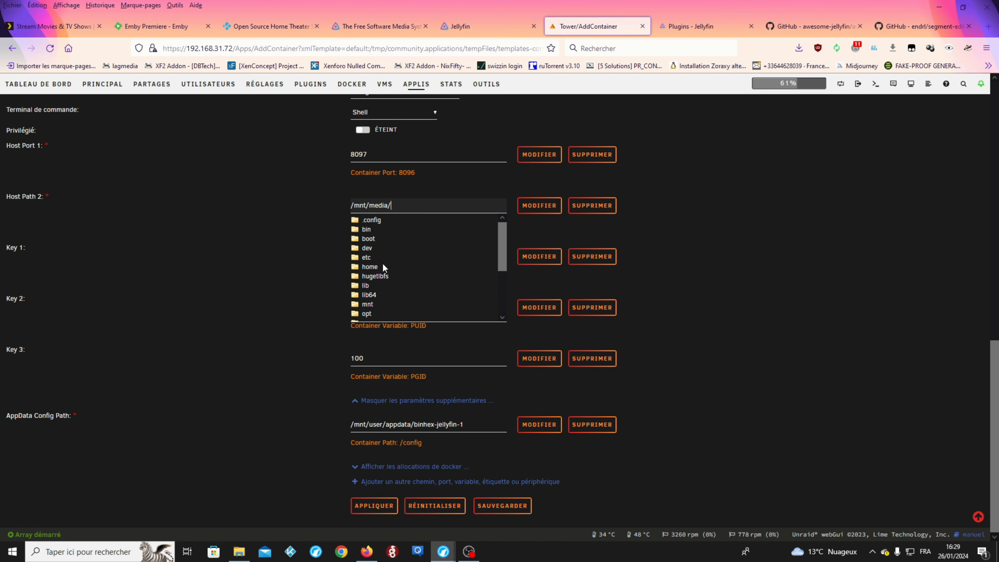
left_click_drag(367, 205, 487, 203)
key("BackSpace")
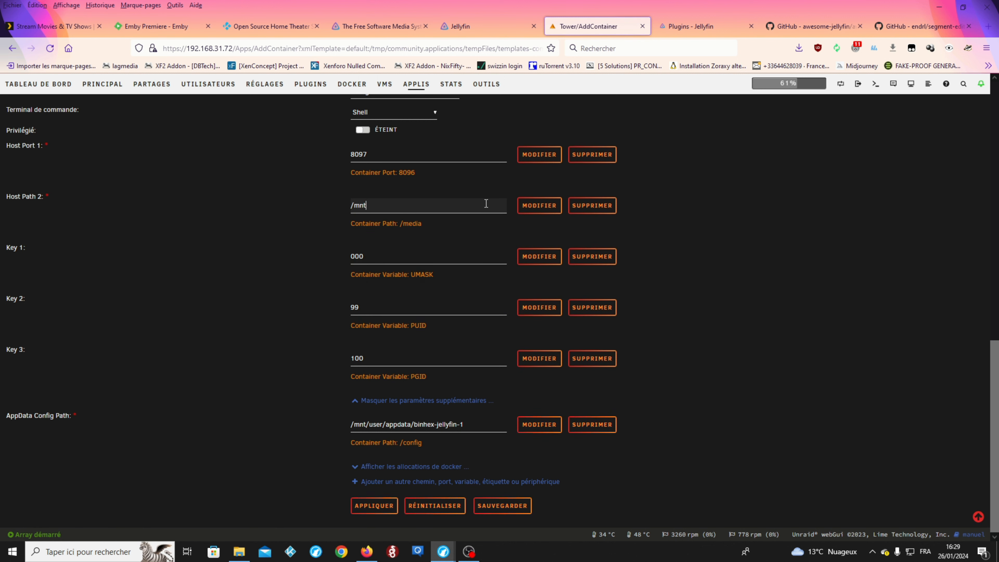
key("BackSpace")
key("BackSpace")
key("BackSpace")
Browse for Host Path 2 and set it to /mnt/disk2/media/film/.
left_click(487, 203)
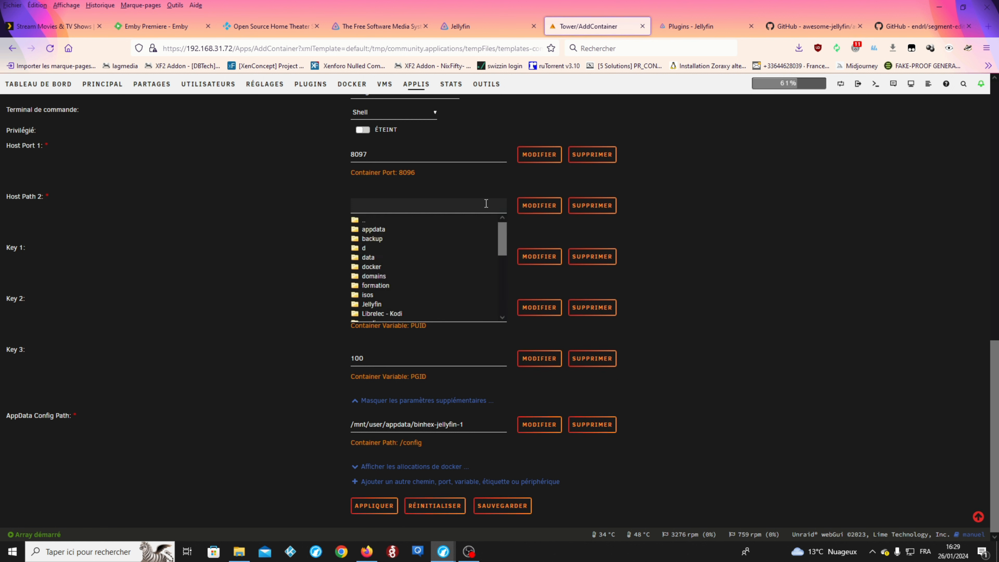
left_click(373, 229)
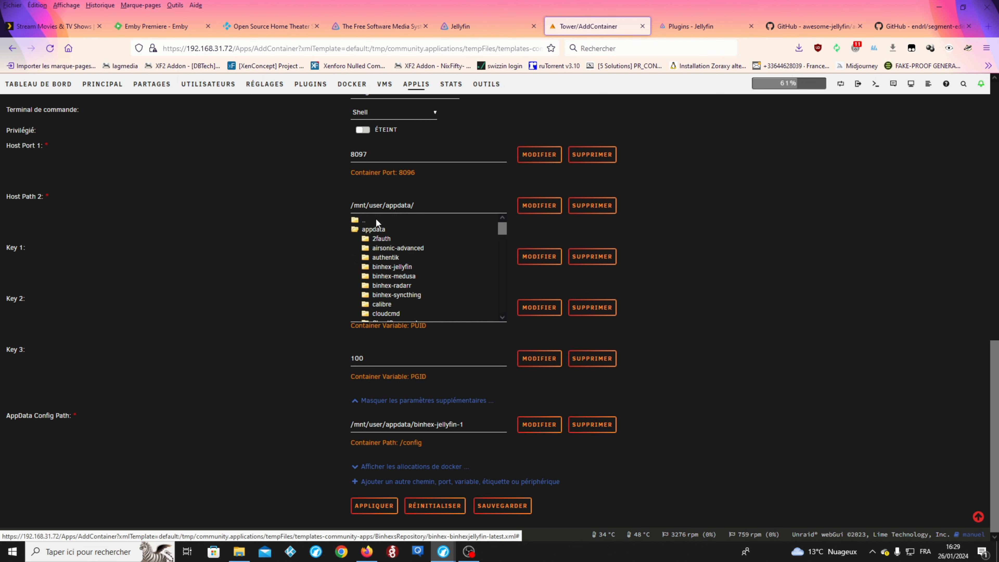
left_click(369, 220)
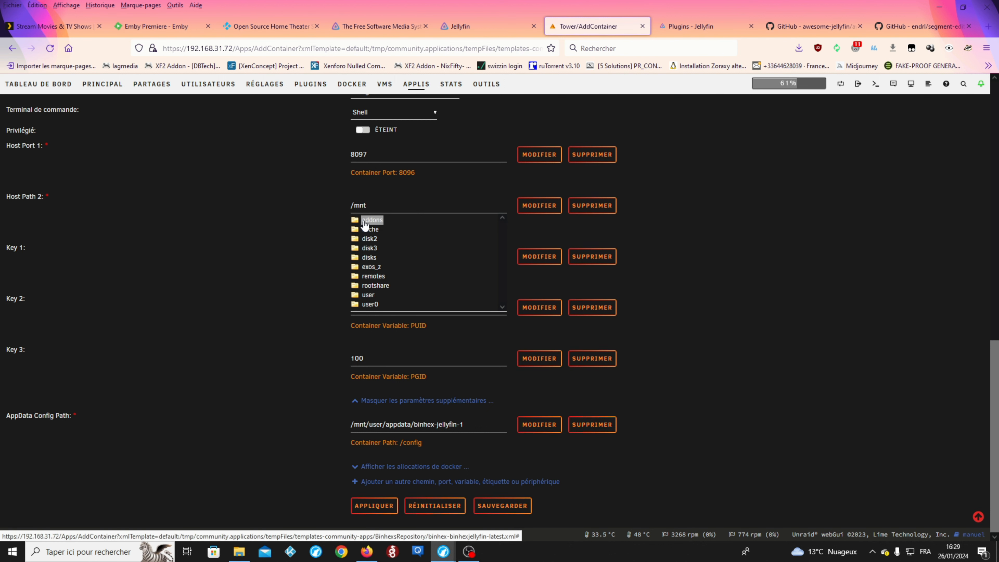
left_click(370, 239)
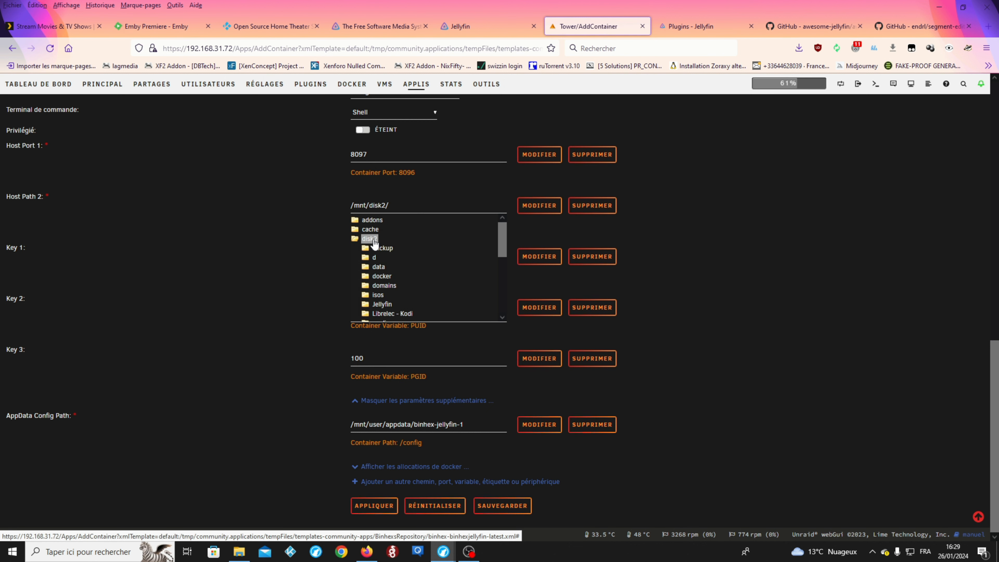
scroll(381, 275, "down", 3)
left_click(381, 272)
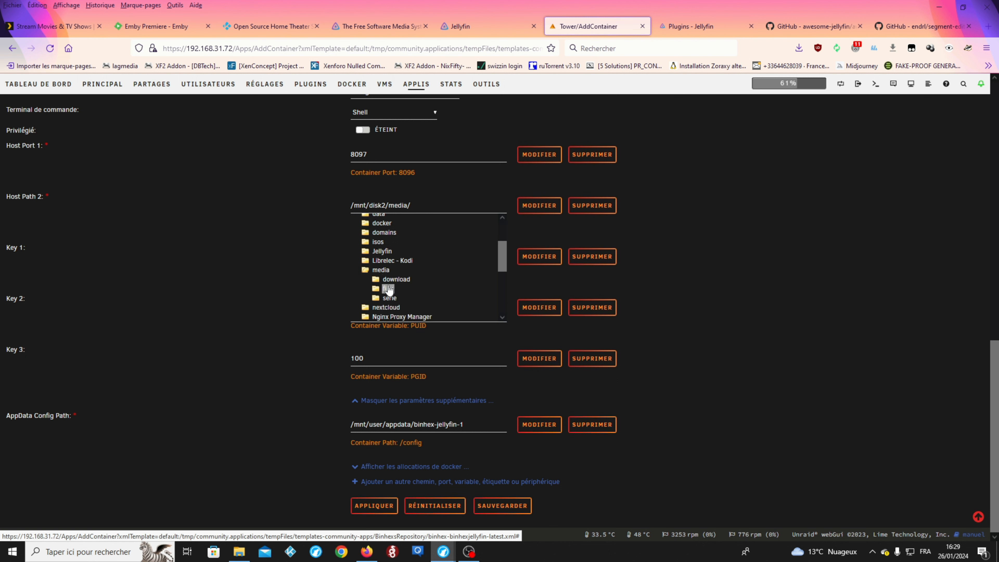
left_click(390, 298)
left_click(387, 290)
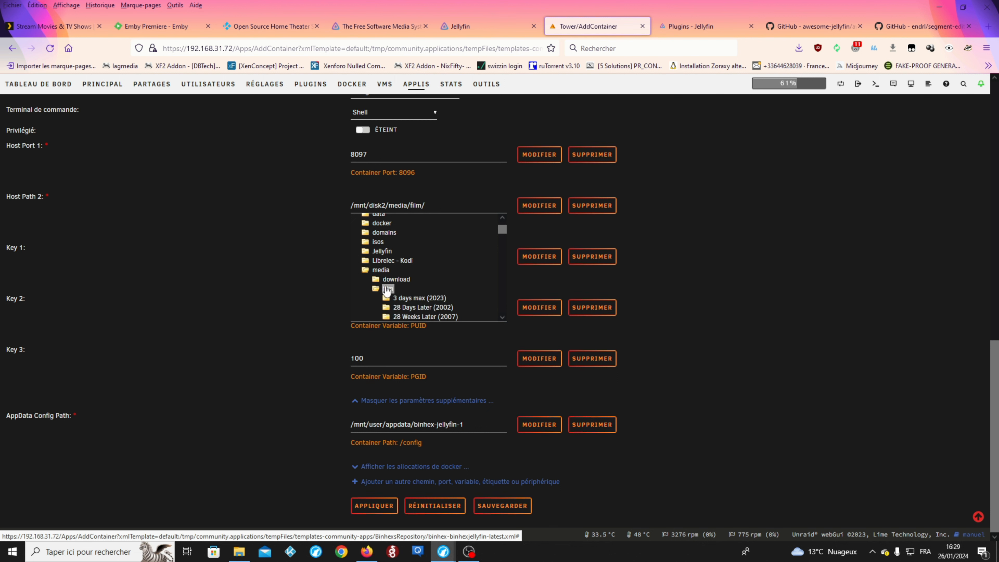
left_click(431, 172)
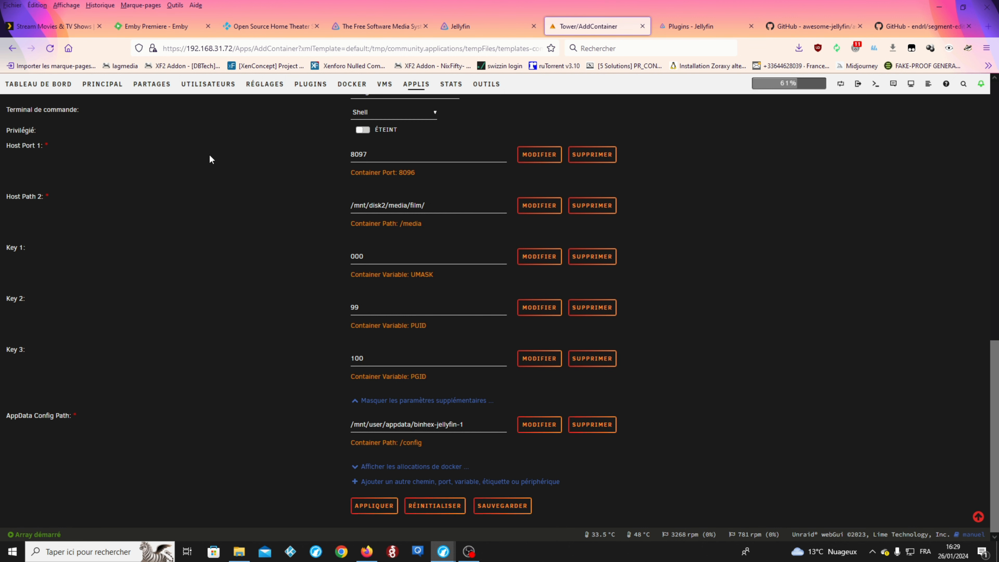
Try to create the container with host port 8097, and close the command output to return to the template.
scroll(246, 334, "up", 5)
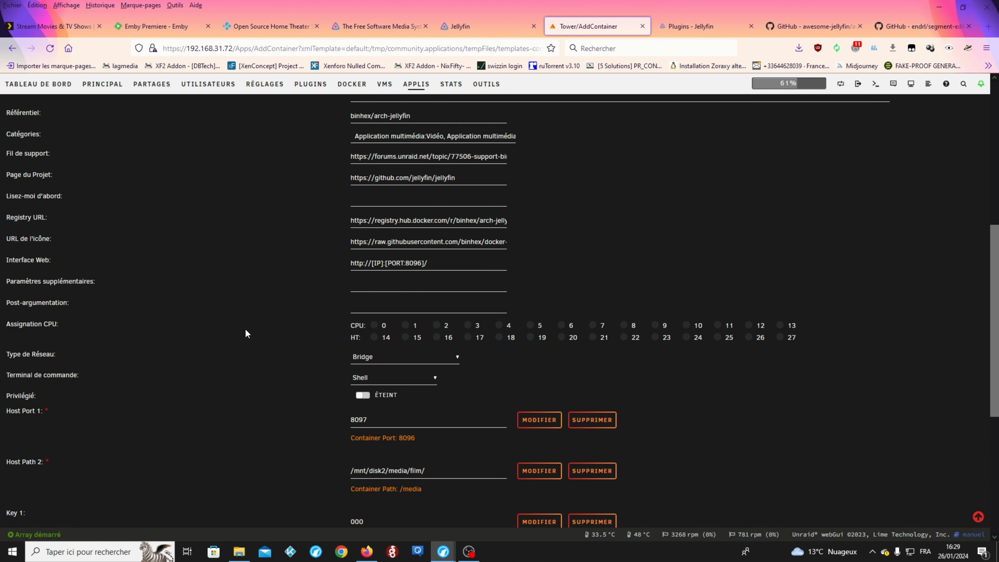
scroll(247, 333, "down", 5)
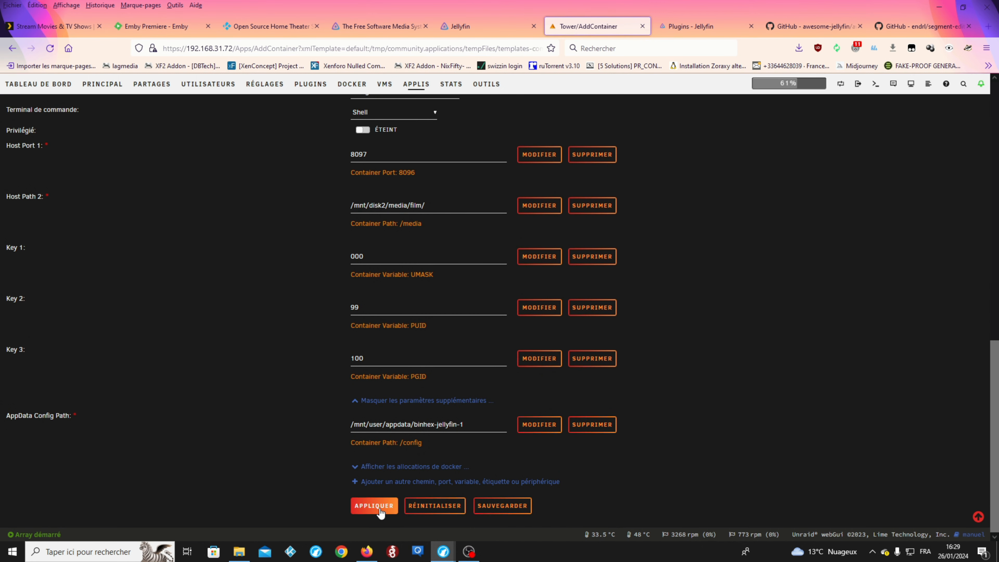
left_click(380, 507)
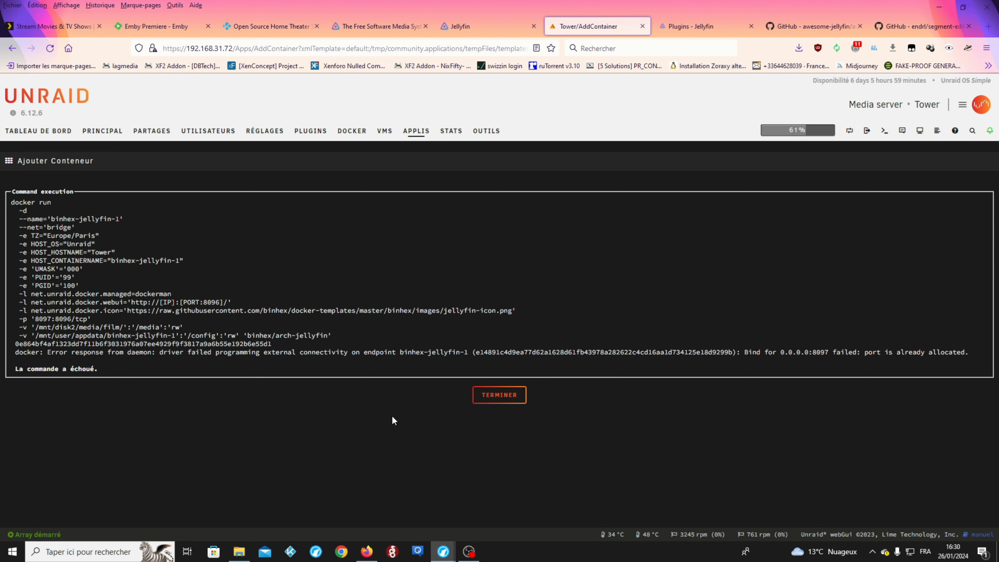
left_click(523, 396)
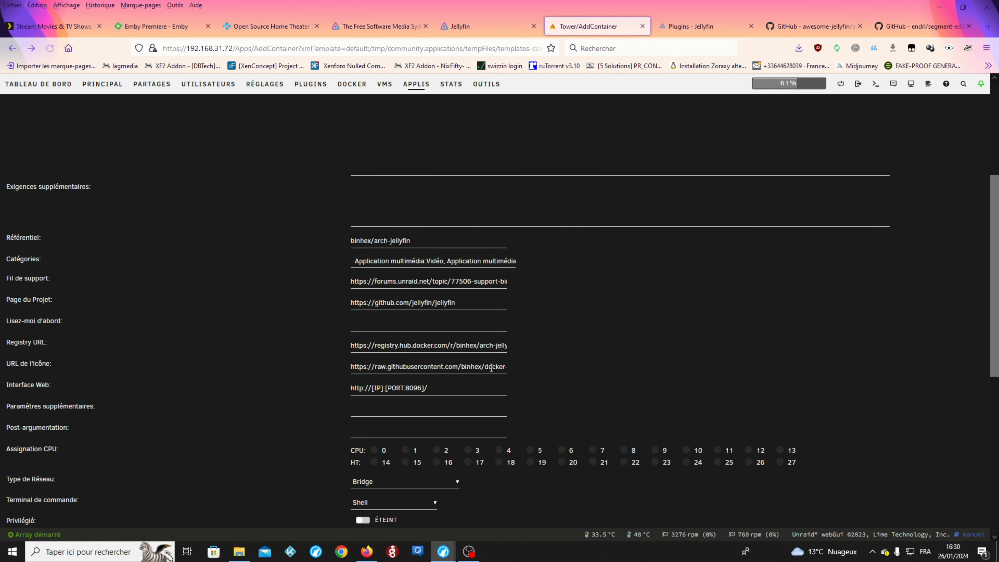
left_click(386, 204)
key("BackSpace")
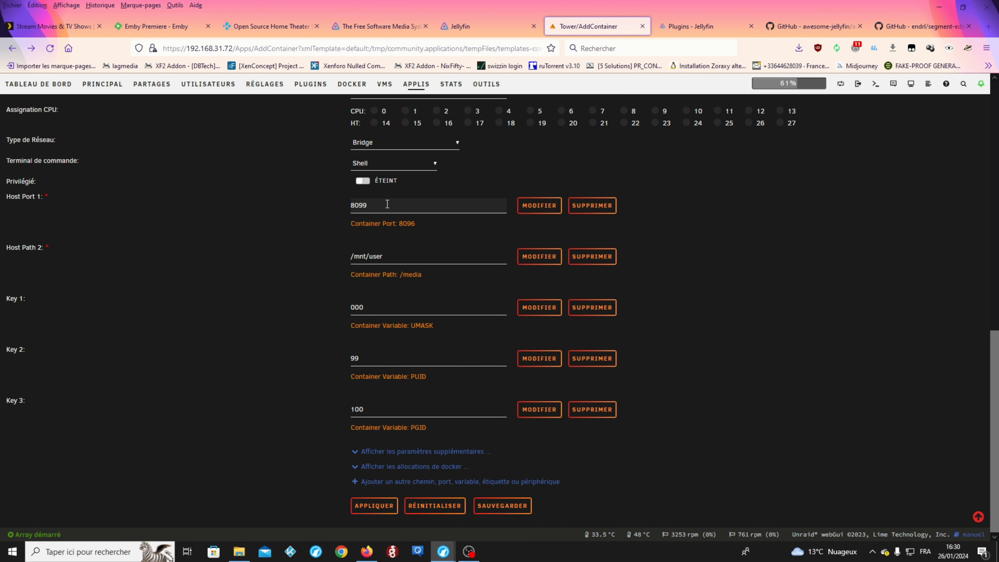
type("9")
scroll(387, 204, "up", 4)
left_click(418, 208)
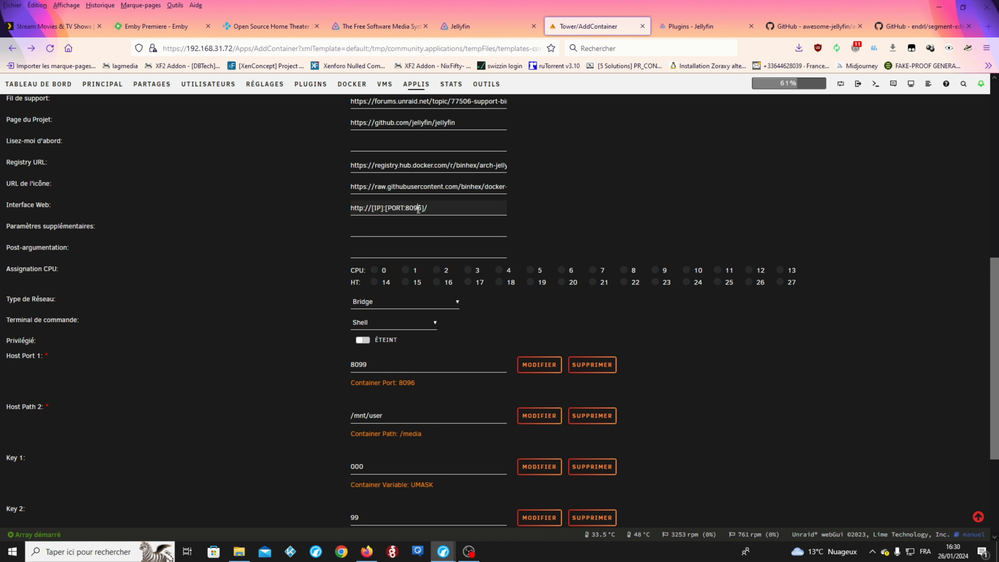
key("BackSpace")
type("9")
Set Host Path 2 to the /mnt/disk2/media/film/ folder and apply the template to create the container.
scroll(514, 308, "down", 4)
left_click(435, 253)
left_click_drag(421, 253, 305, 252)
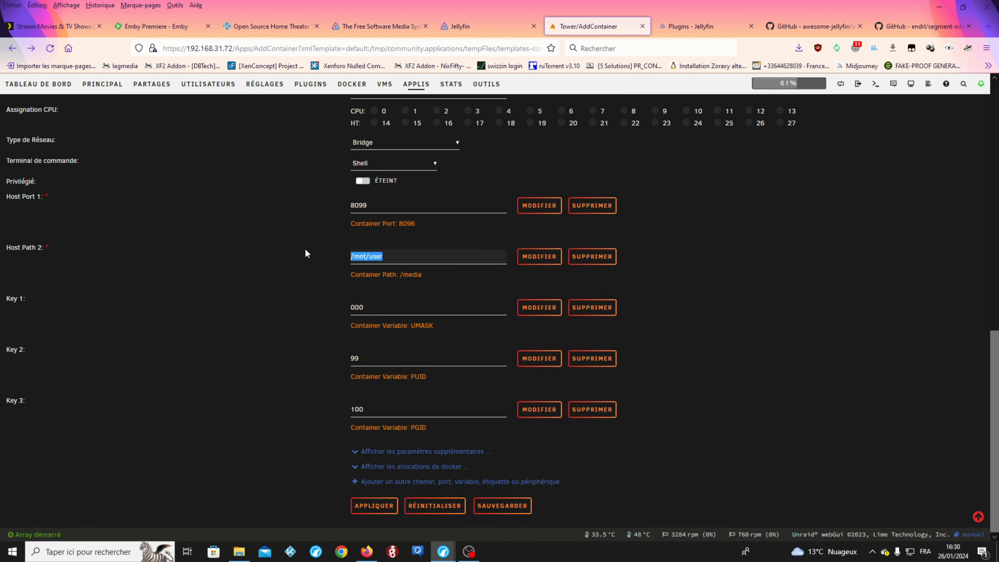
key("BackSpace")
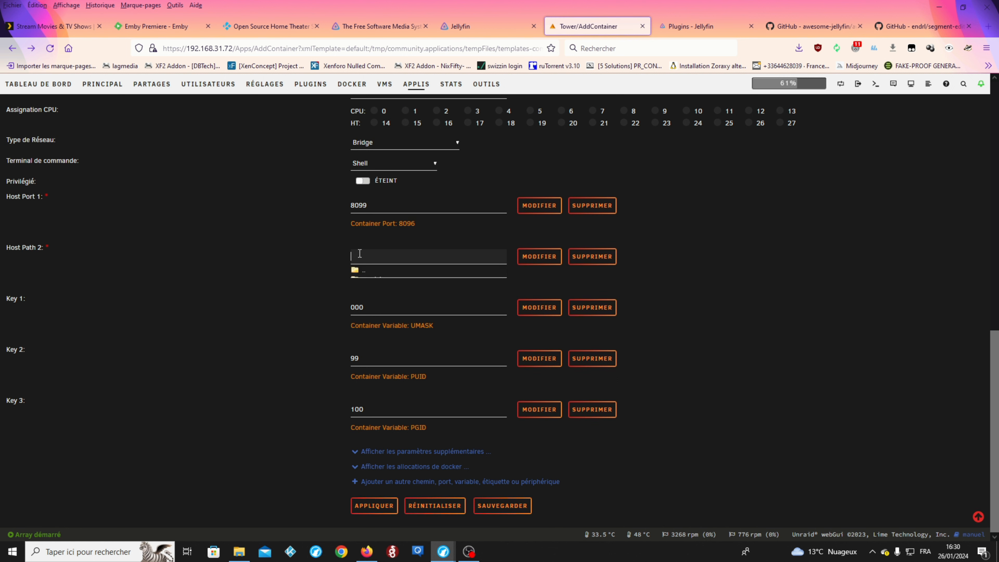
left_click(363, 272)
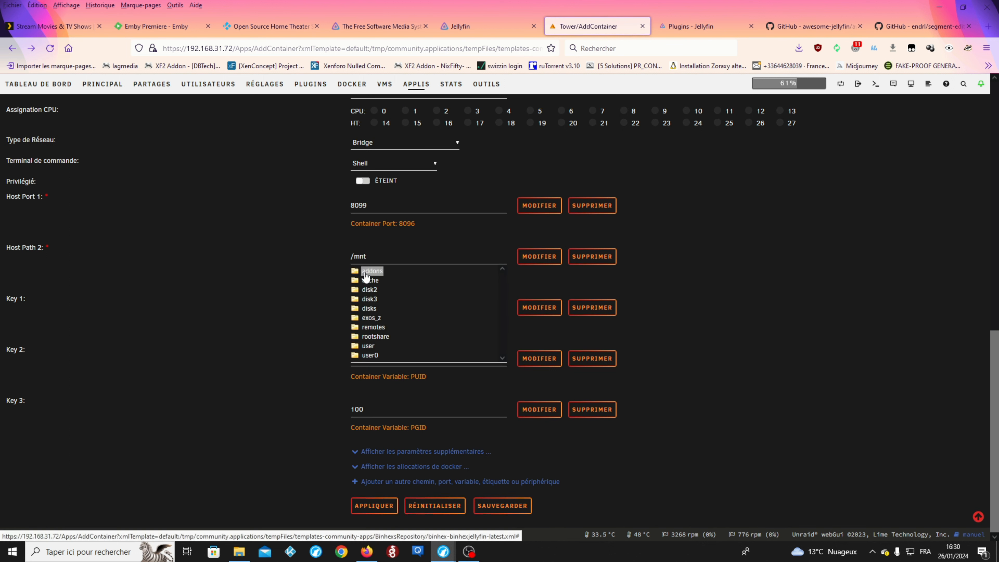
left_click(371, 289)
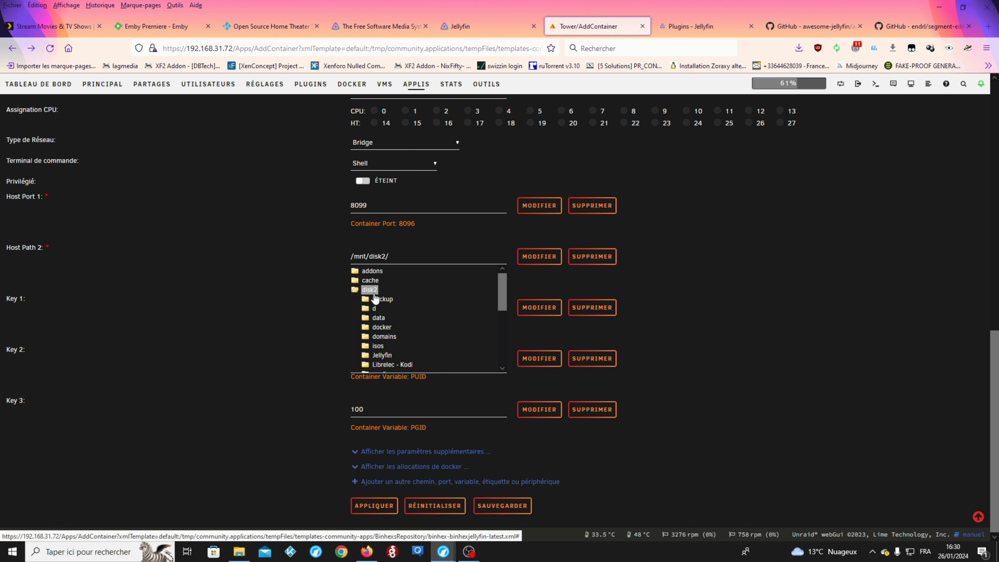
scroll(379, 330, "down", 3)
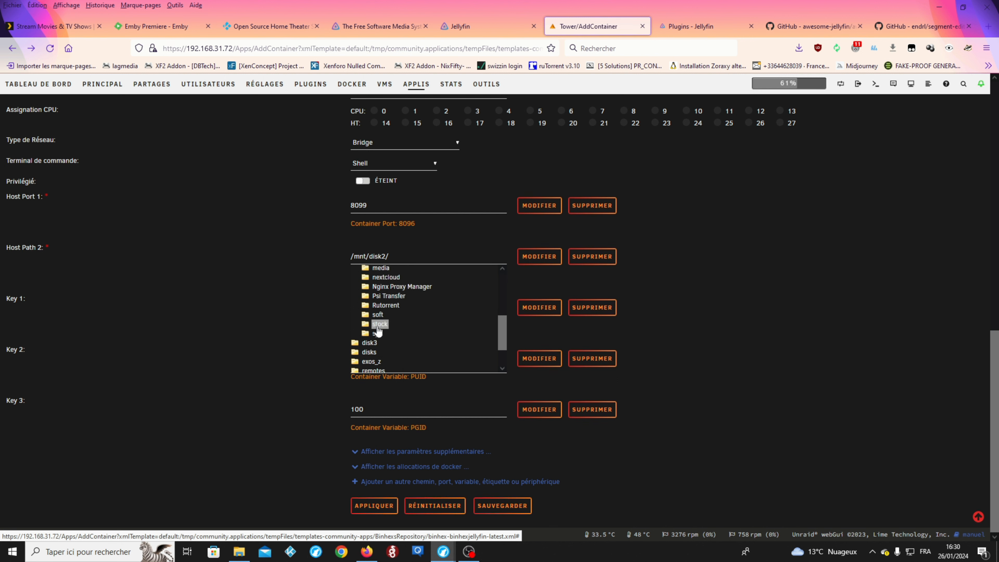
left_click(382, 270)
left_click(387, 286)
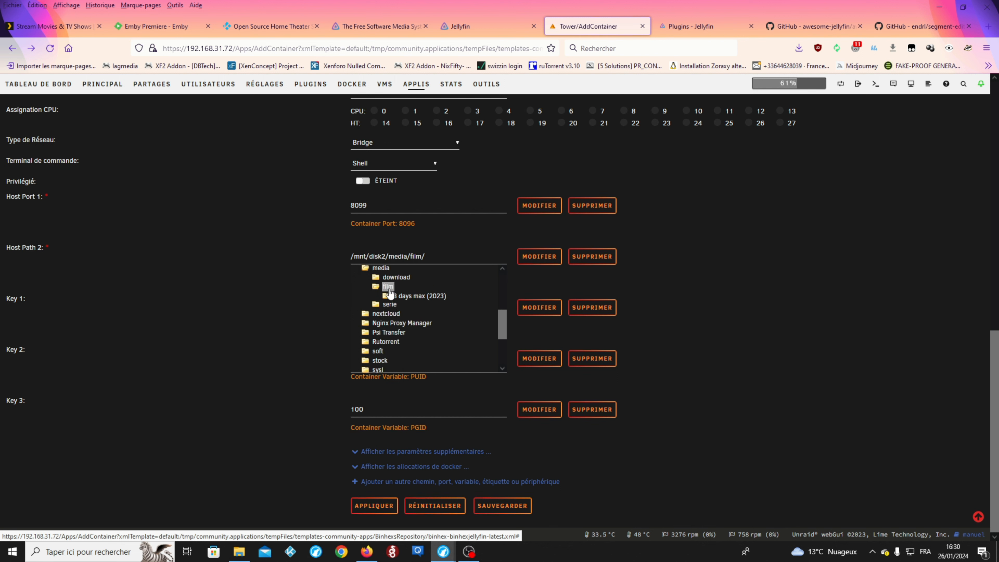
left_click(429, 255)
triple_click(430, 256)
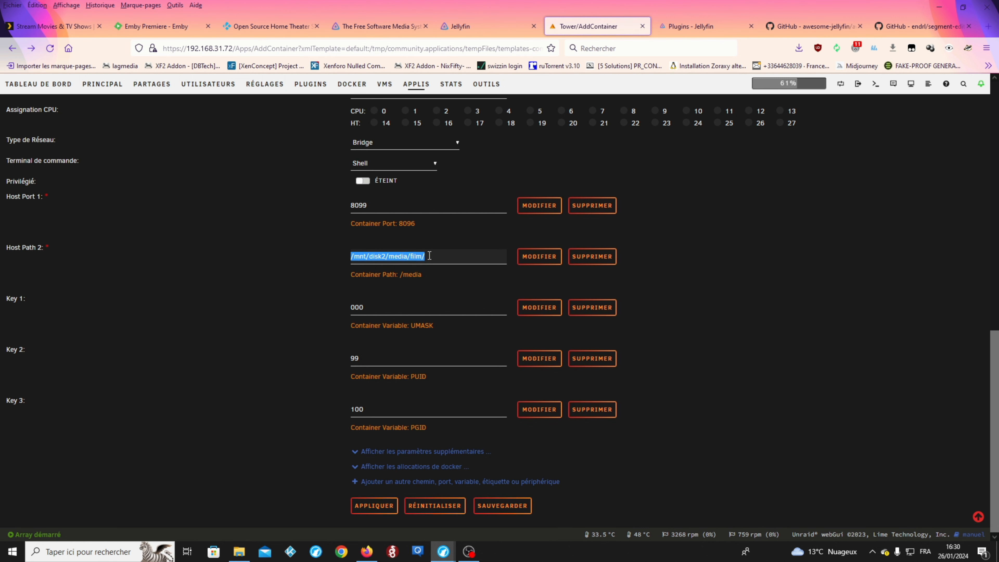
left_click(371, 512)
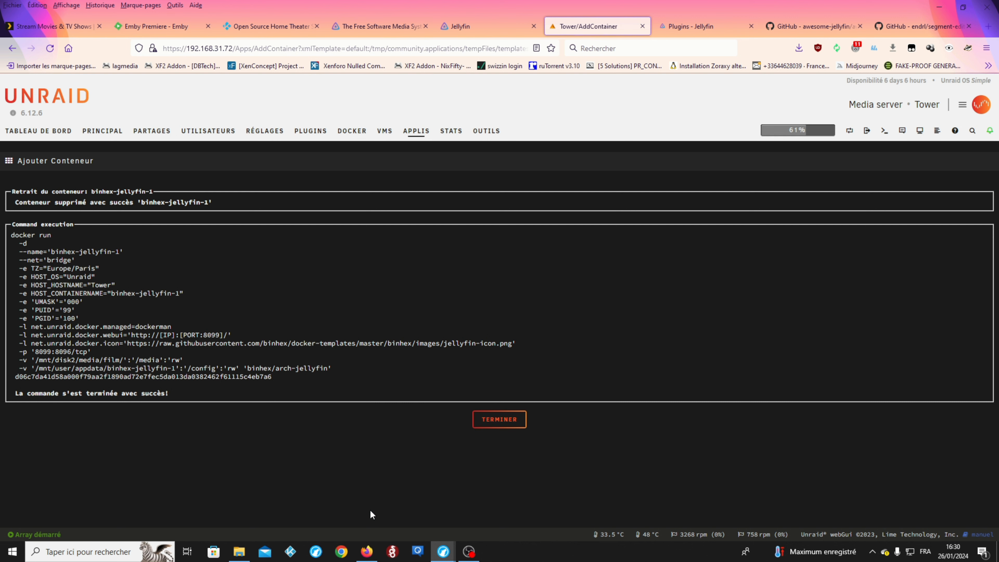
left_click(499, 421)
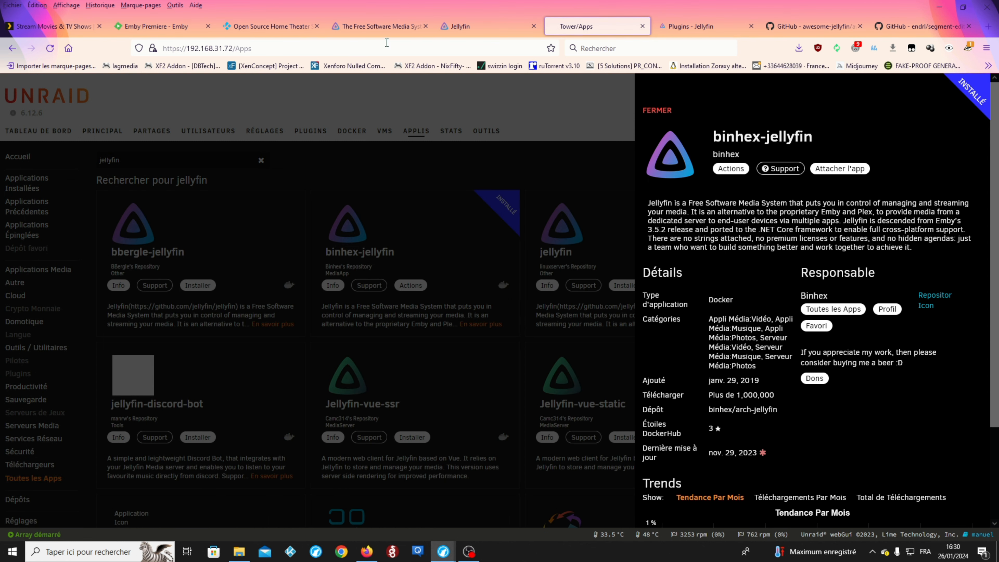
left_click(720, 169)
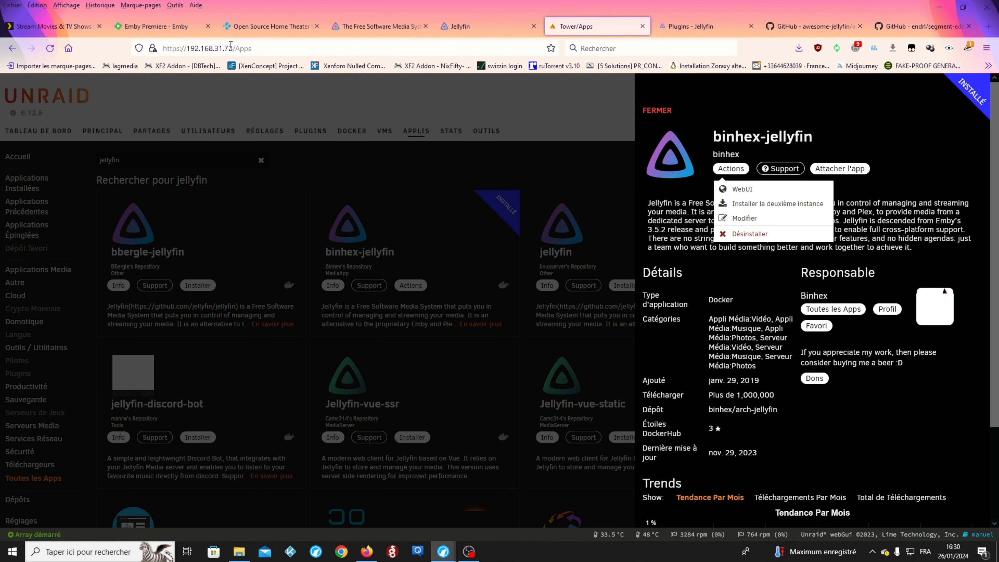
left_click(237, 48)
left_click(235, 47)
left_click_drag(235, 47, 299, 56)
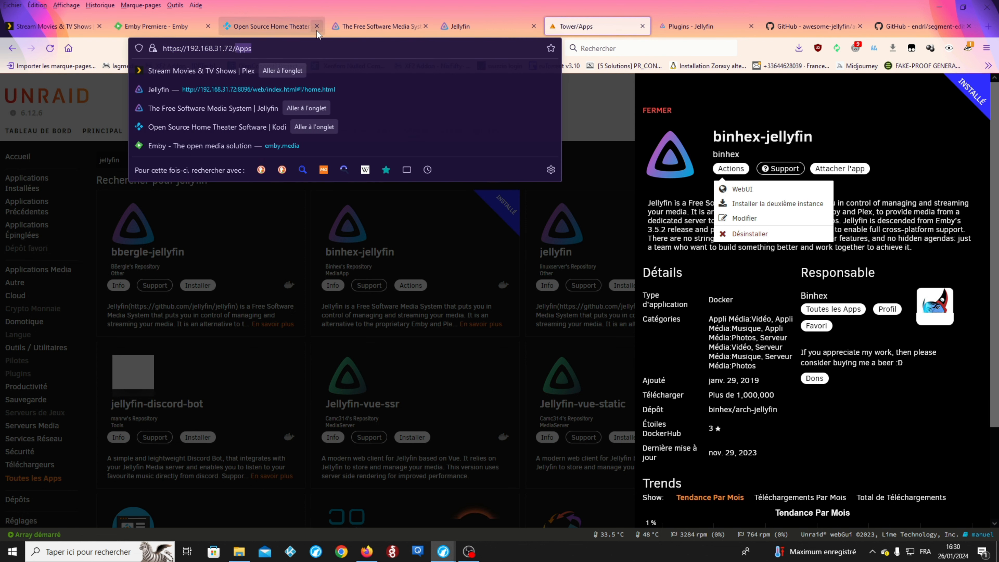
key("BackSpace")
key("BackSpace")
type(":")
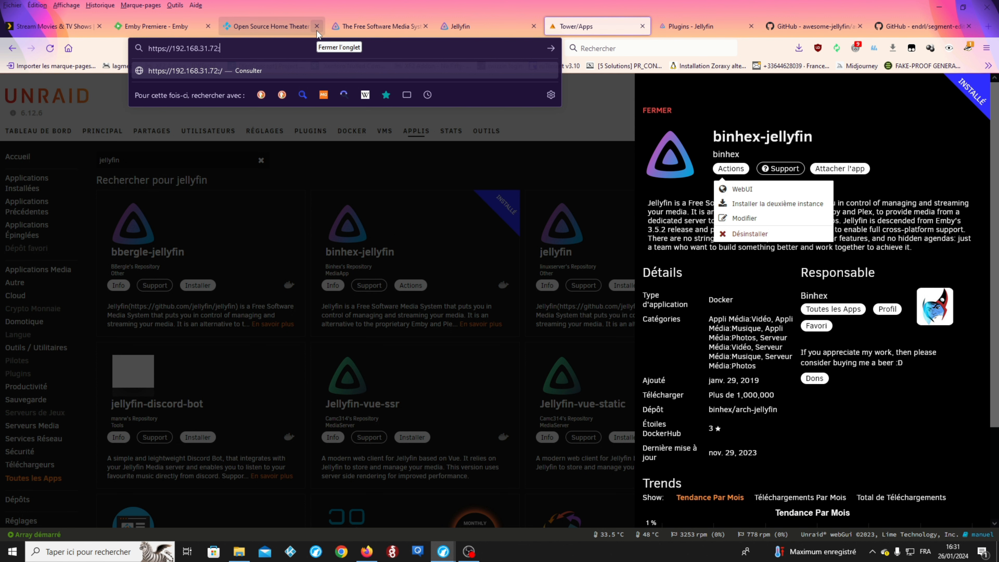
type("8097")
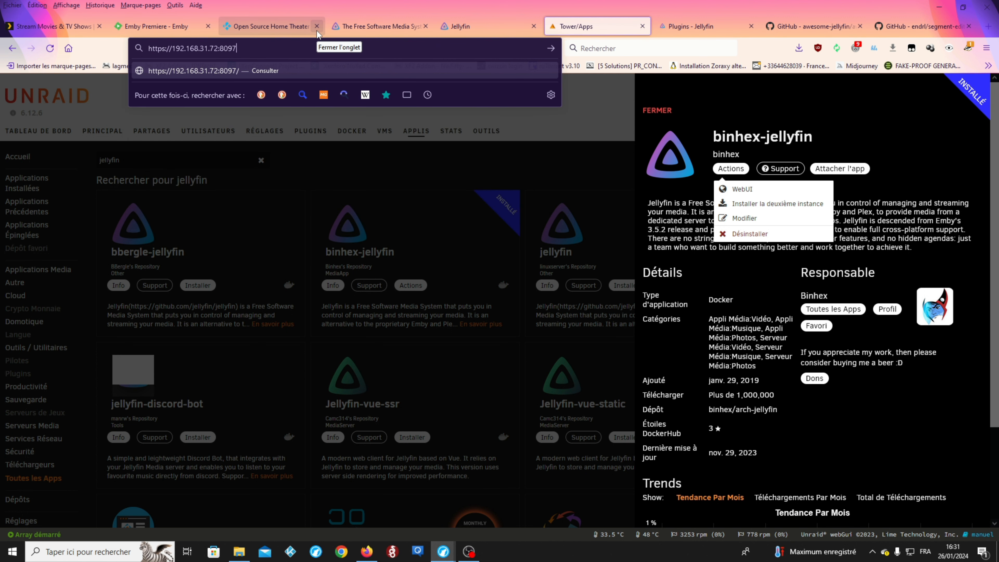
key("Return")
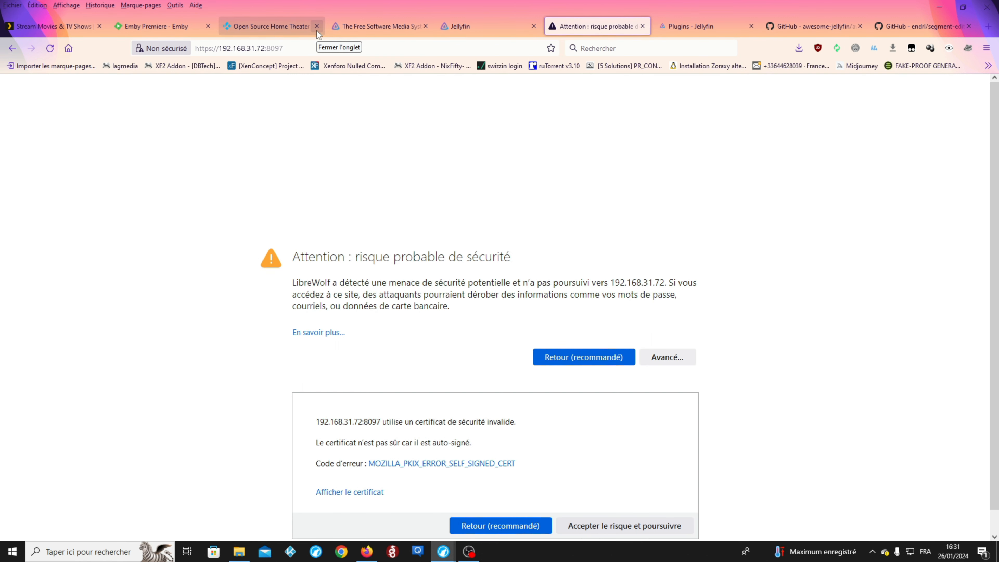
scroll(792, 427, "down", 1)
left_click(661, 504)
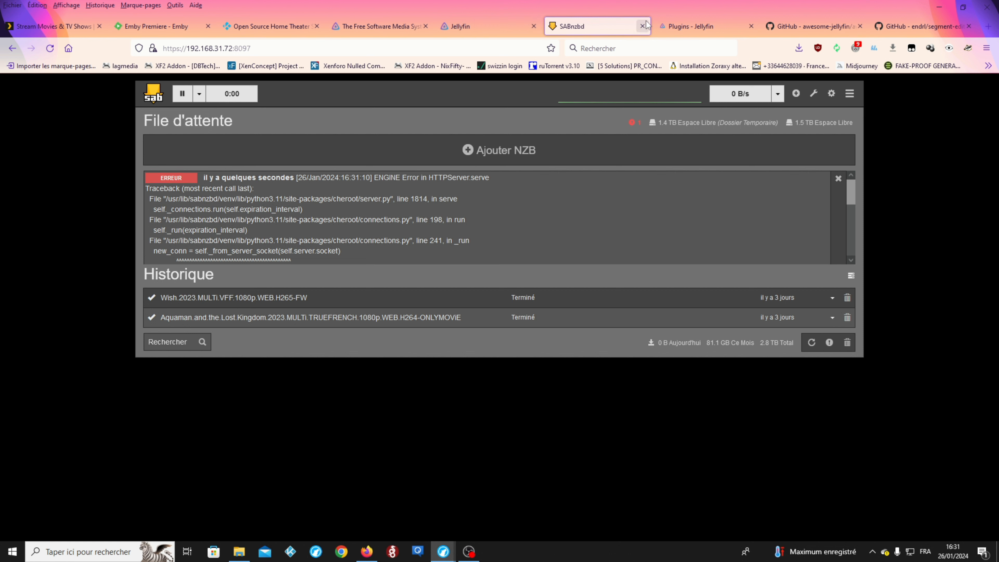
key("alt+Left")
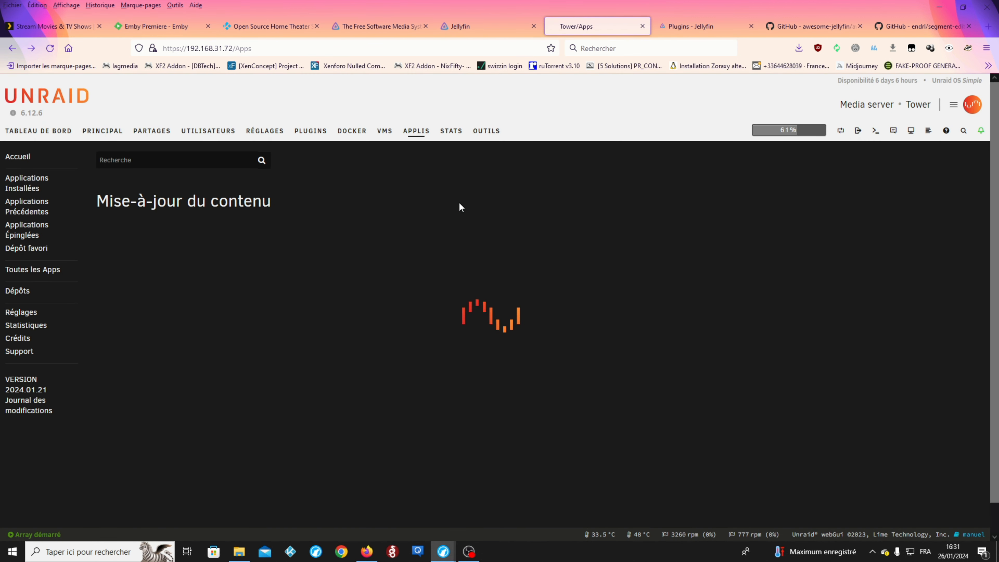
View the logs of the binhex-jellyfin-1 Docker container and close them.
left_click(346, 133)
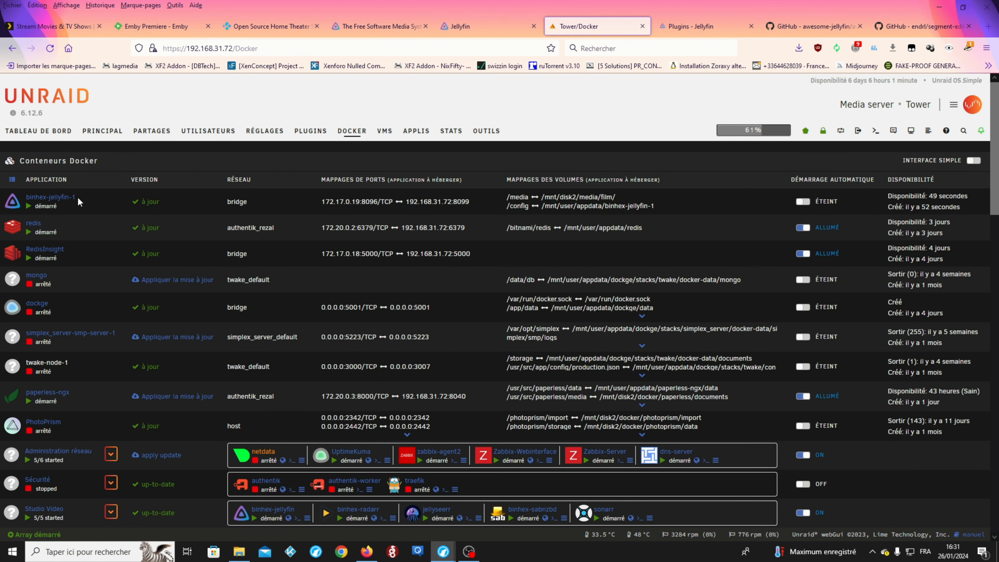
left_click(19, 202)
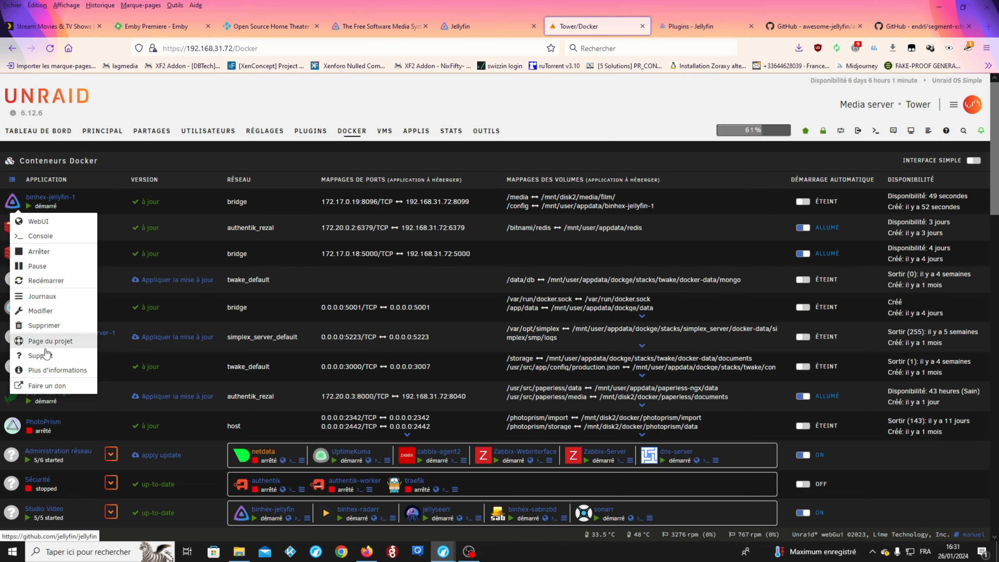
left_click(54, 296)
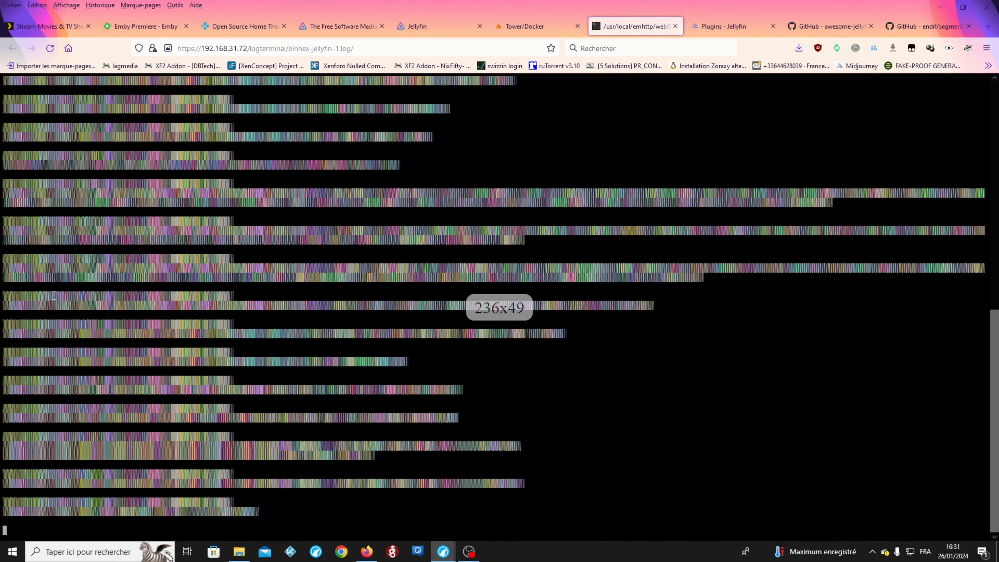
left_click(675, 26)
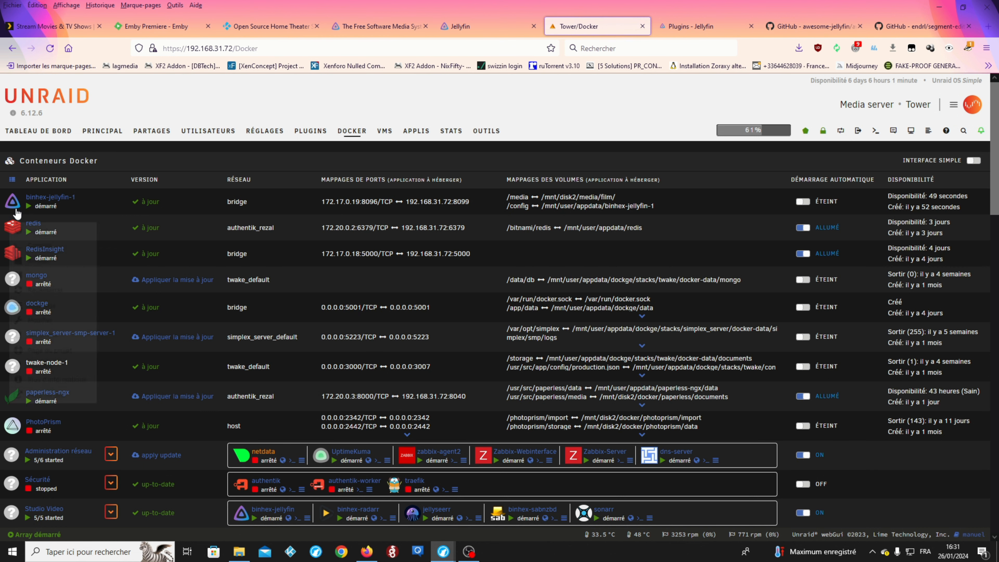
Open the binhex-jellyfin-1 container template for editing and set Host Port 1 to 8199.
left_click(50, 197)
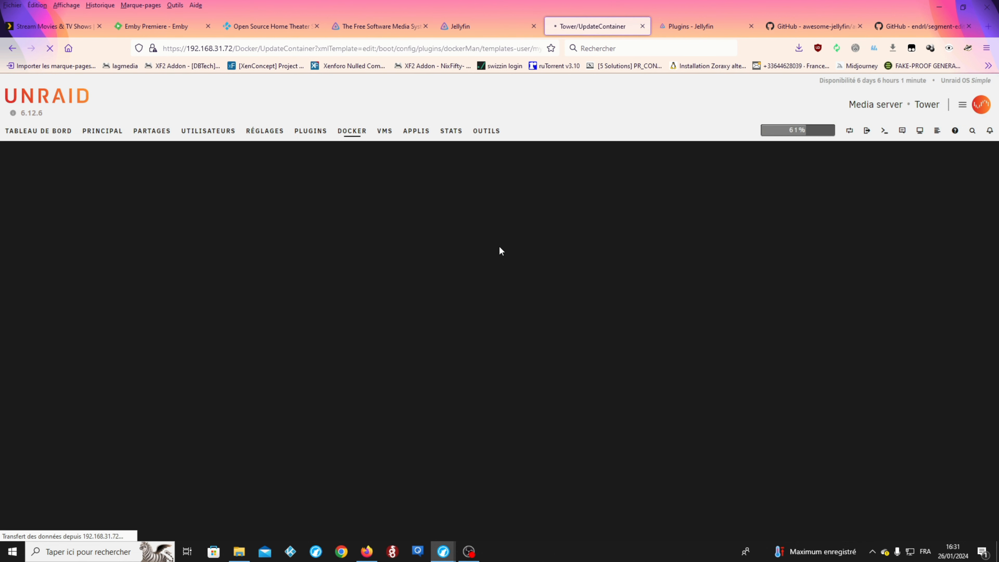
scroll(511, 293, "down", 10)
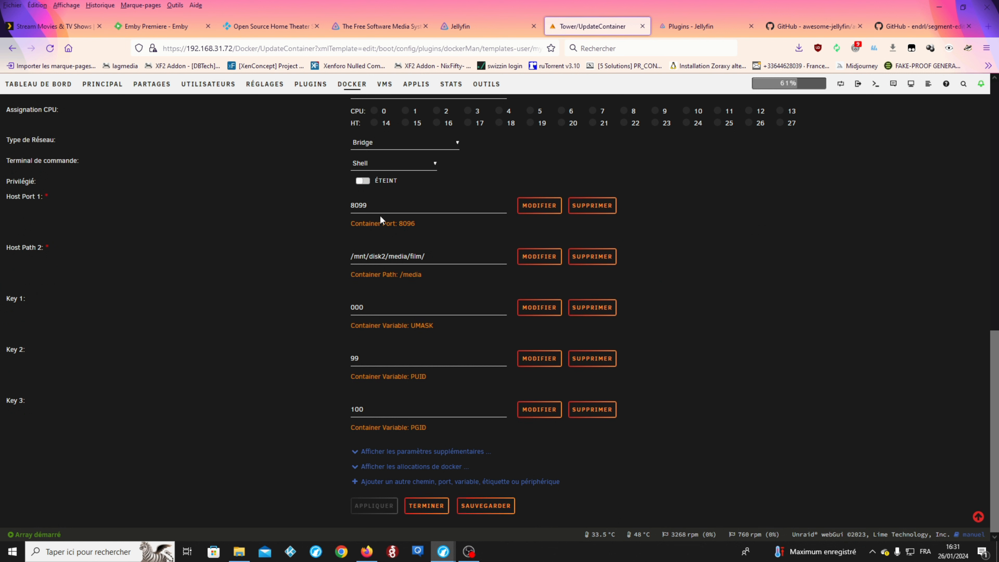
left_click(374, 207)
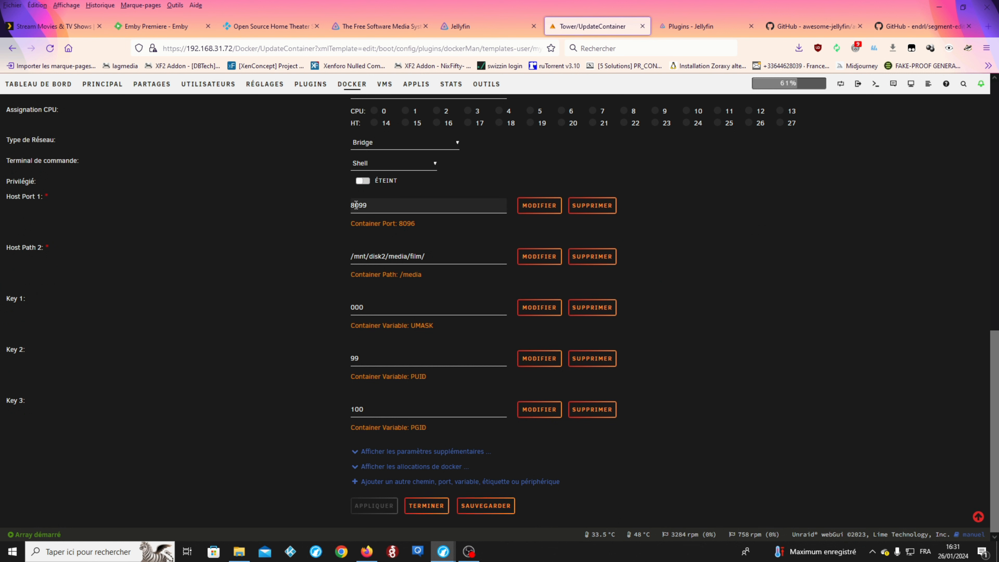
left_click(360, 209)
key("BackSpace")
type("1")
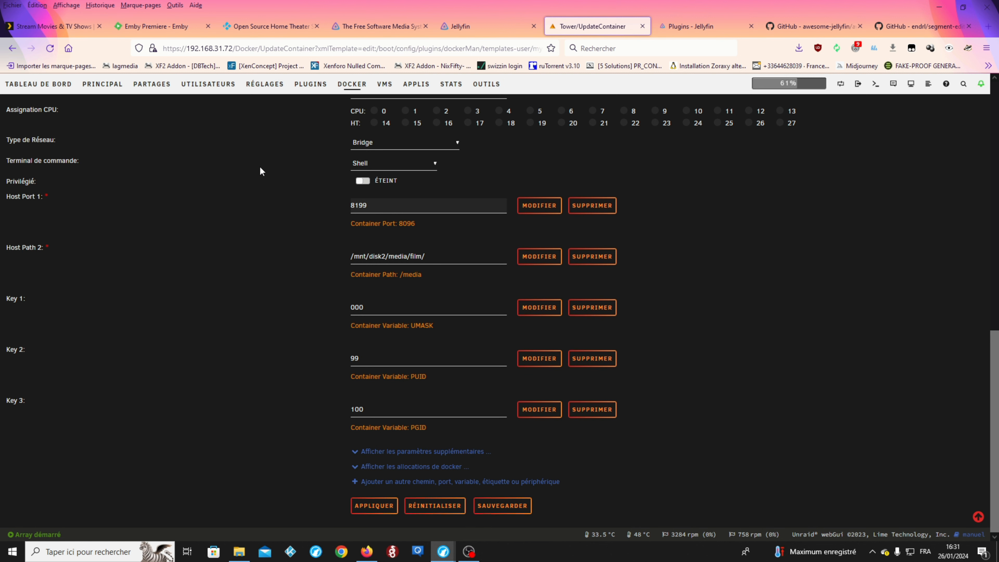
scroll(400, 209, "up", 5)
left_click_drag(408, 262, 411, 263)
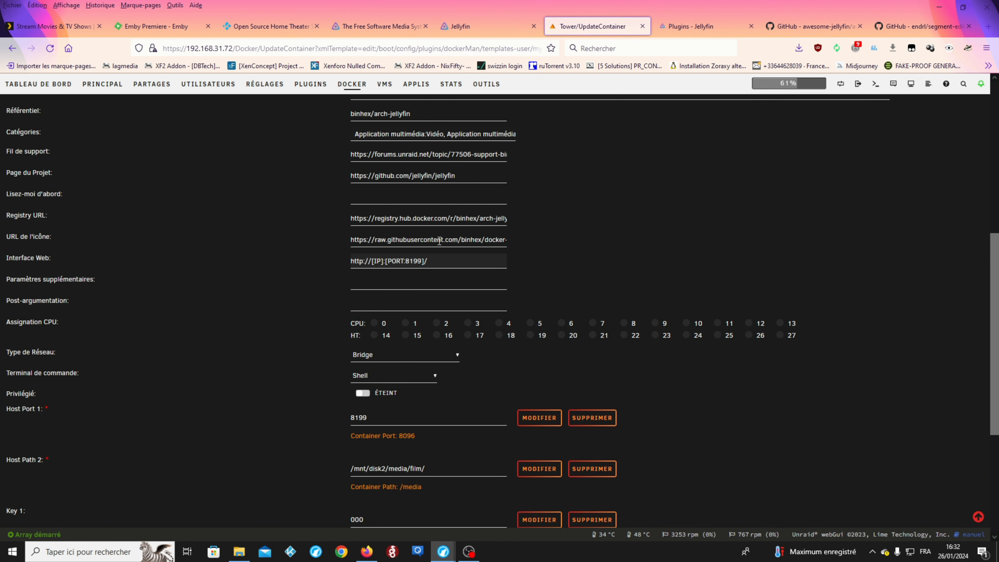
scroll(405, 367, "down", 5)
left_click(362, 505)
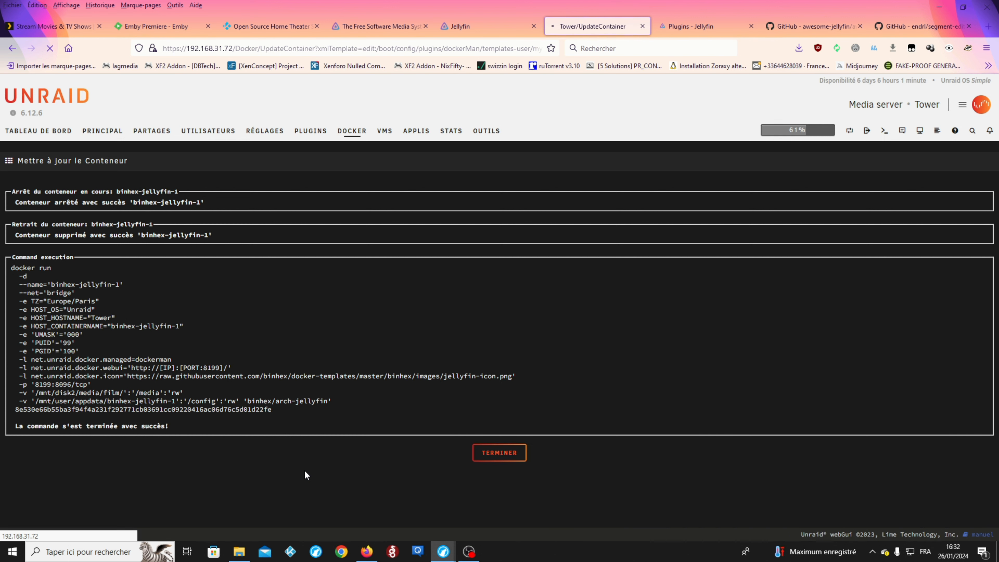
left_click(500, 454)
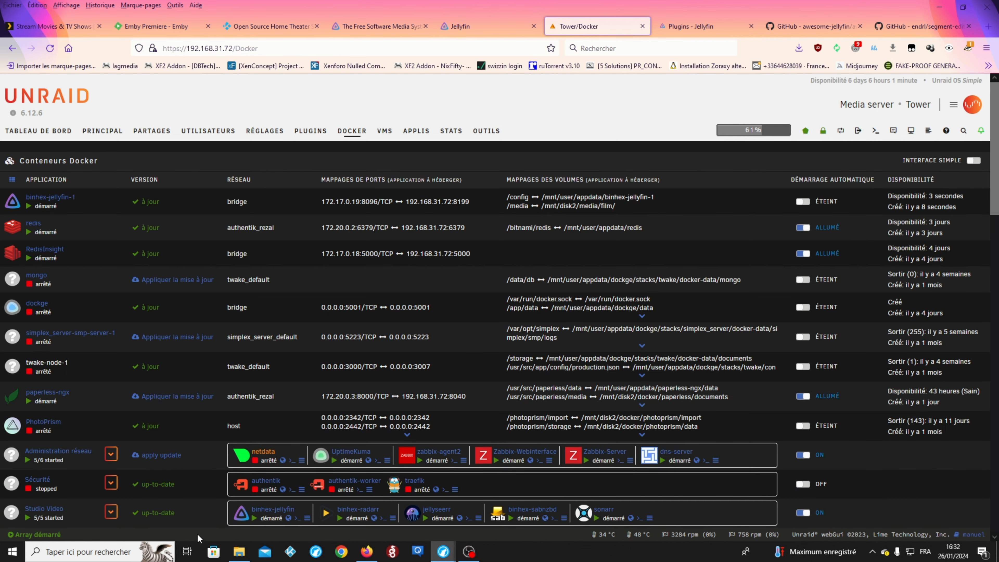
Open the web interface of the binhex-jellyfin-1 container from the Docker container list.
left_click(33, 218)
left_click(33, 220)
left_click(18, 201)
left_click(33, 218)
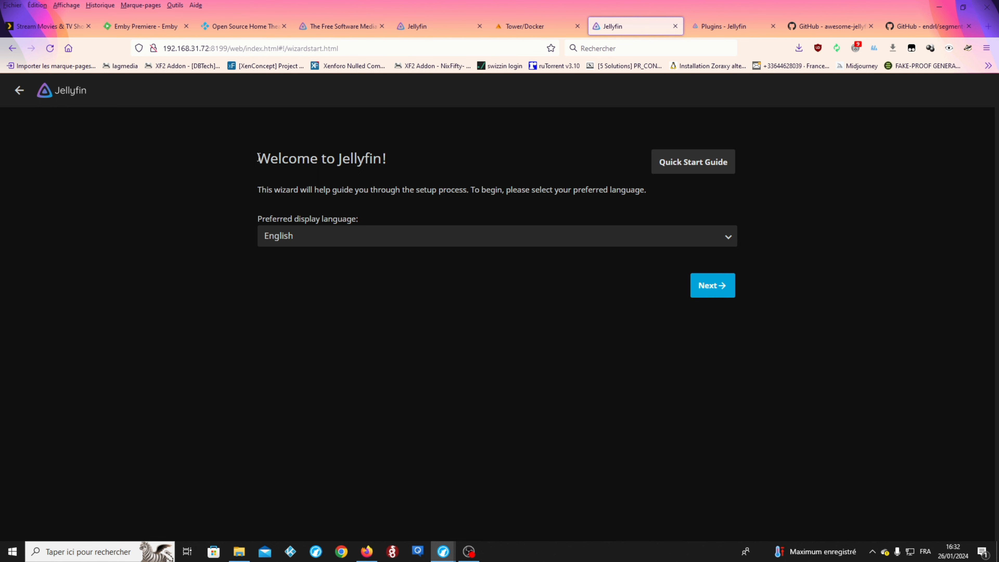
Set the preferred display language to Français in the Jellyfin setup wizard and continue to the user page.
left_click(367, 236)
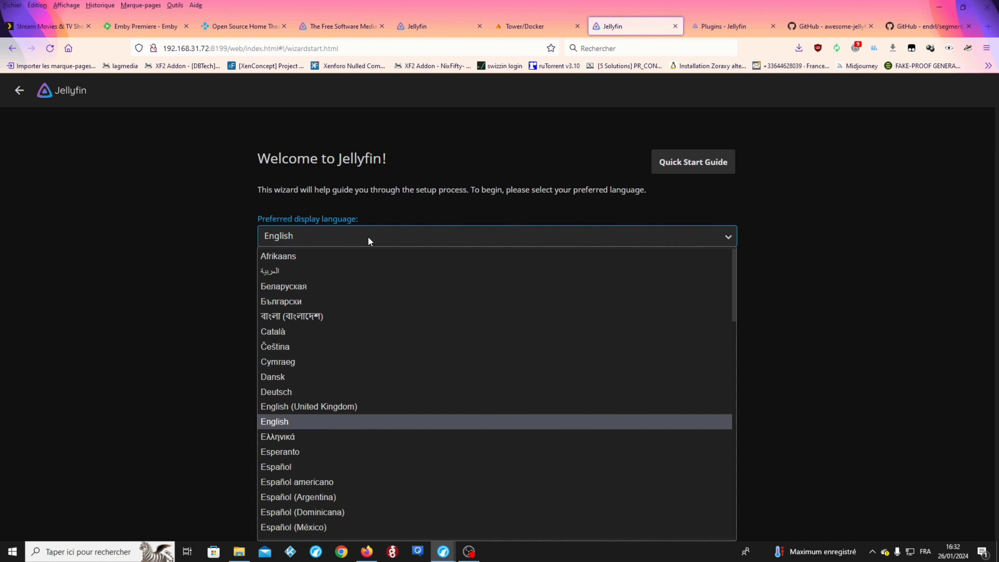
scroll(338, 366, "down", 6)
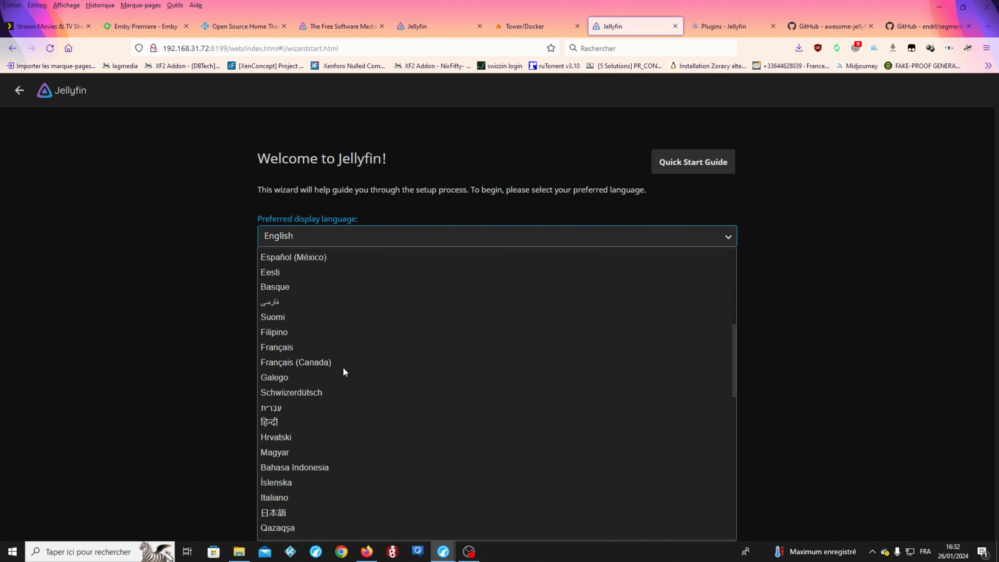
left_click(306, 348)
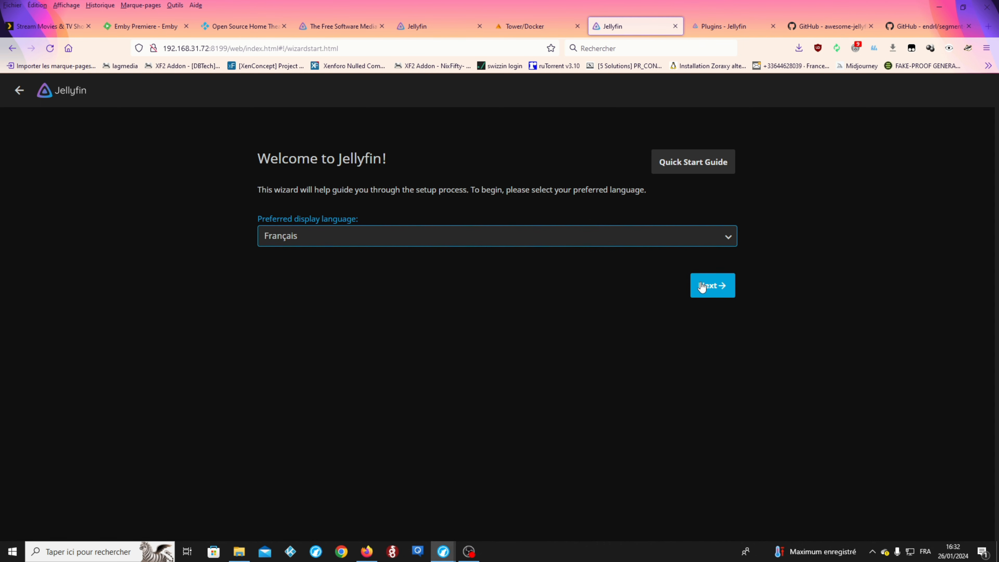
left_click(709, 287)
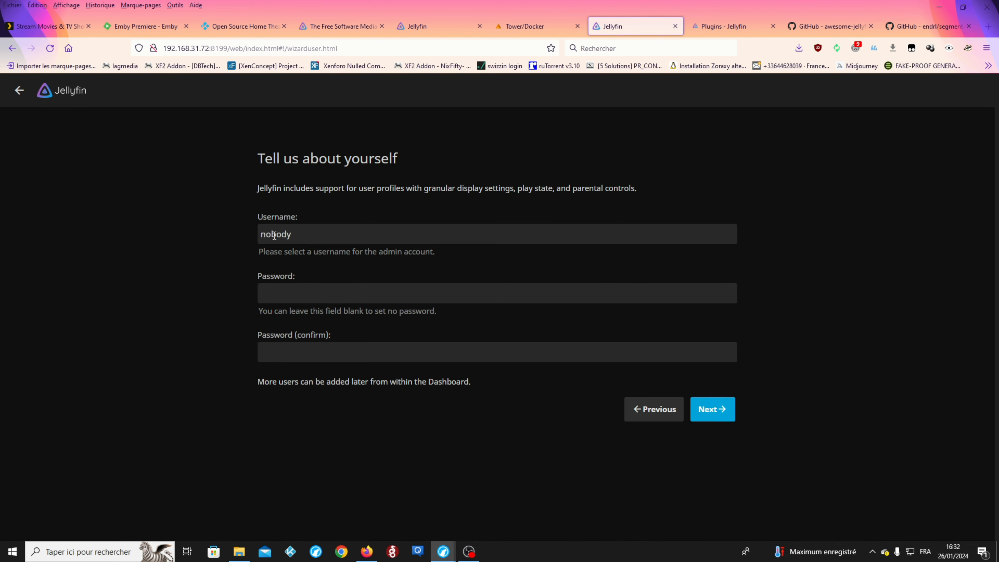
Set the admin username to Prof, enter and confirm the account password, and continue to the media library setup.
left_click_drag(348, 232, 109, 222)
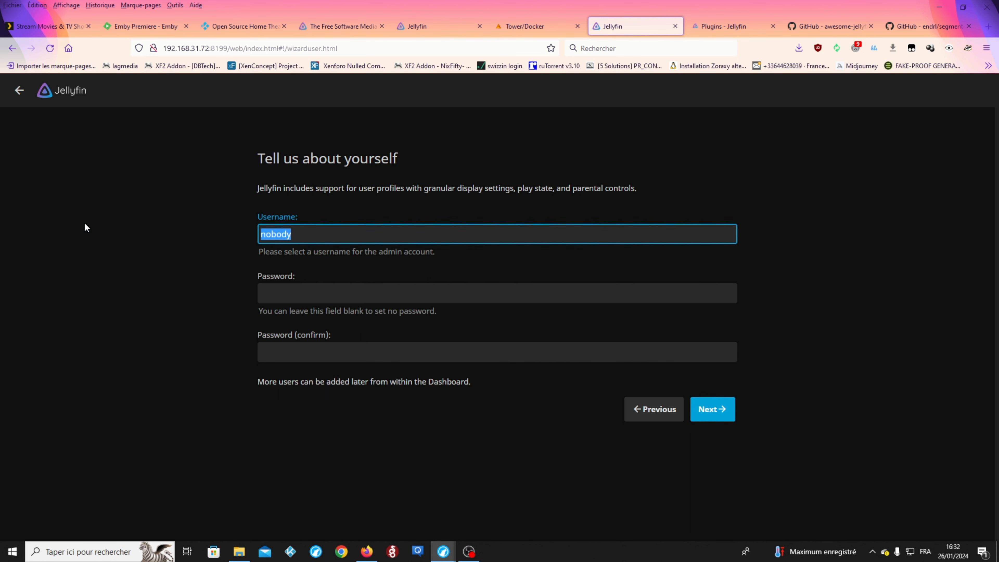
type("Prof")
left_click(275, 292)
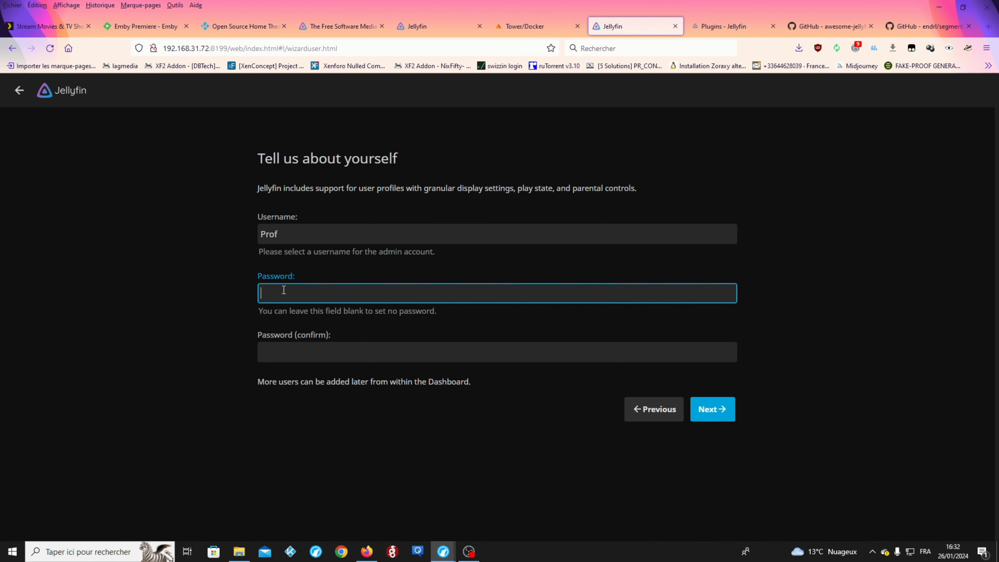
type("******")
key("Tab")
type("******")
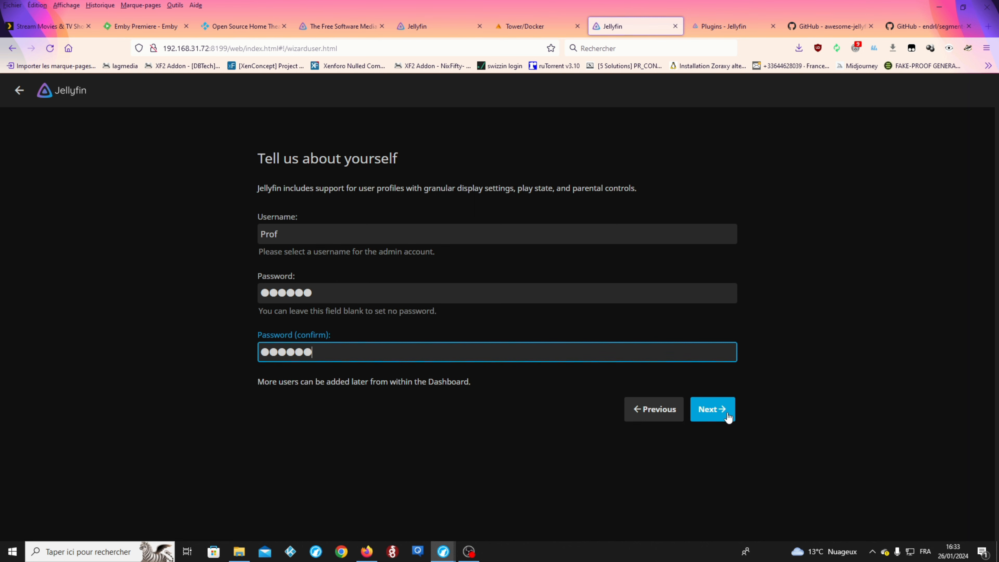
left_click(728, 416)
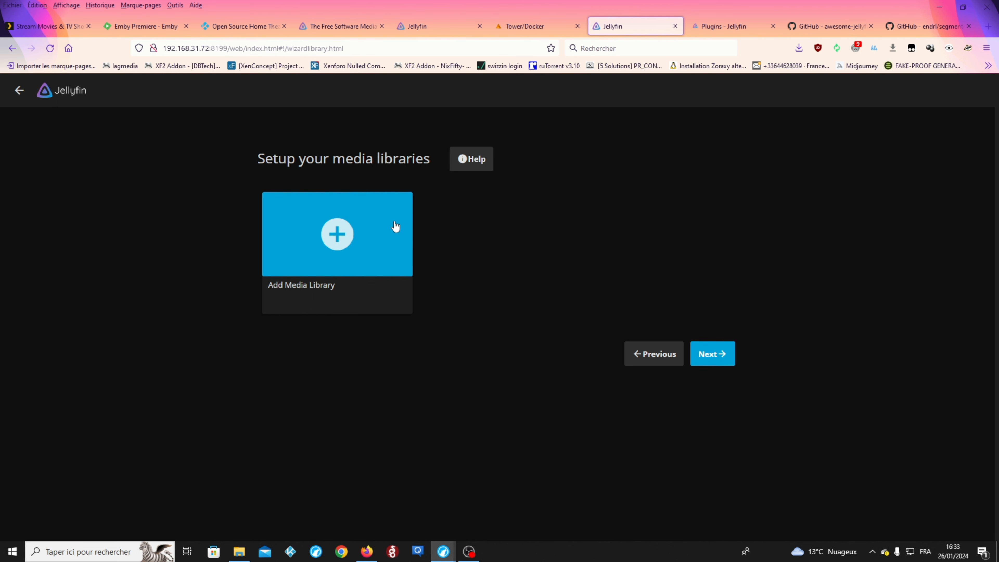
Start adding a media library and set its content type to Movies.
left_click(315, 252)
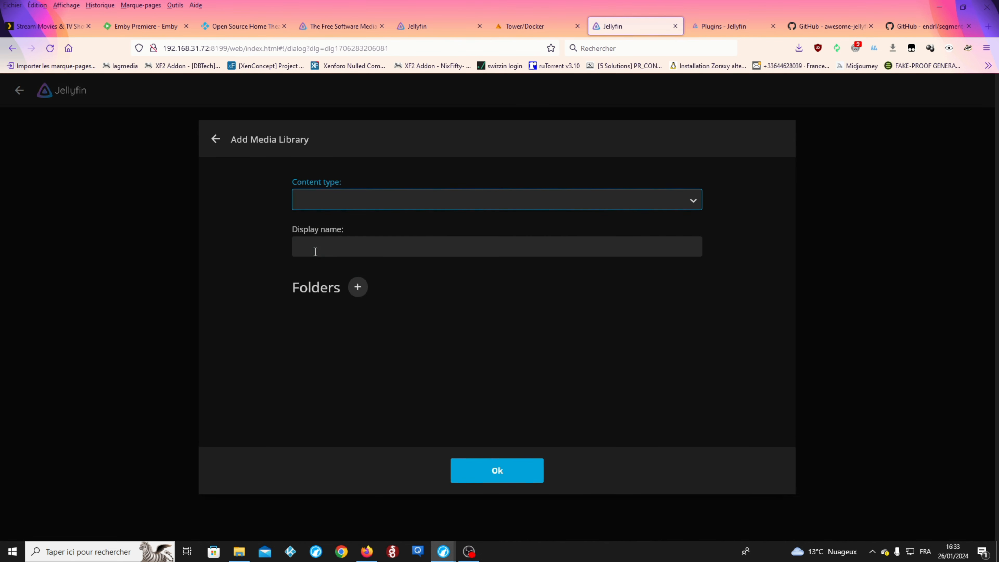
left_click(695, 201)
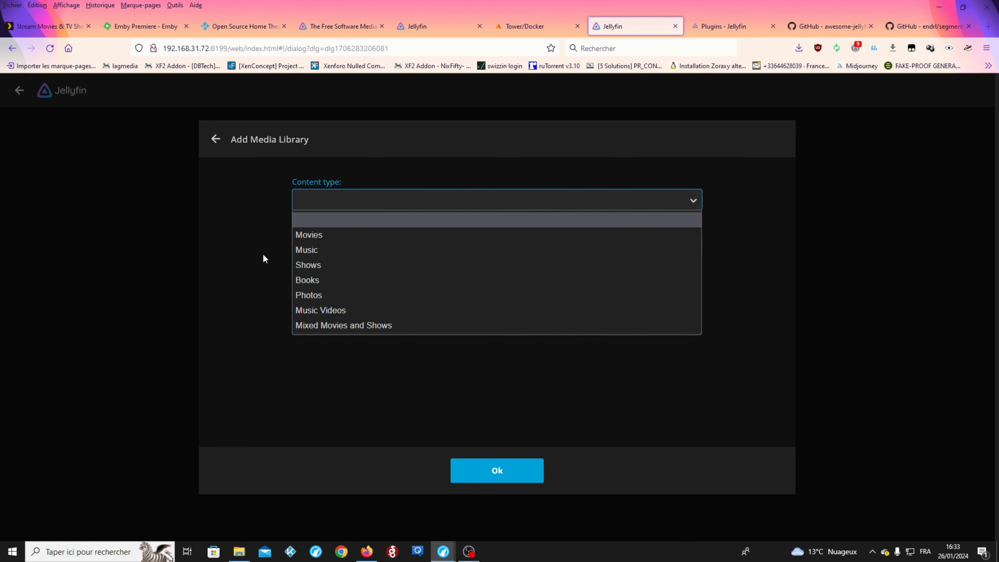
left_click(333, 237)
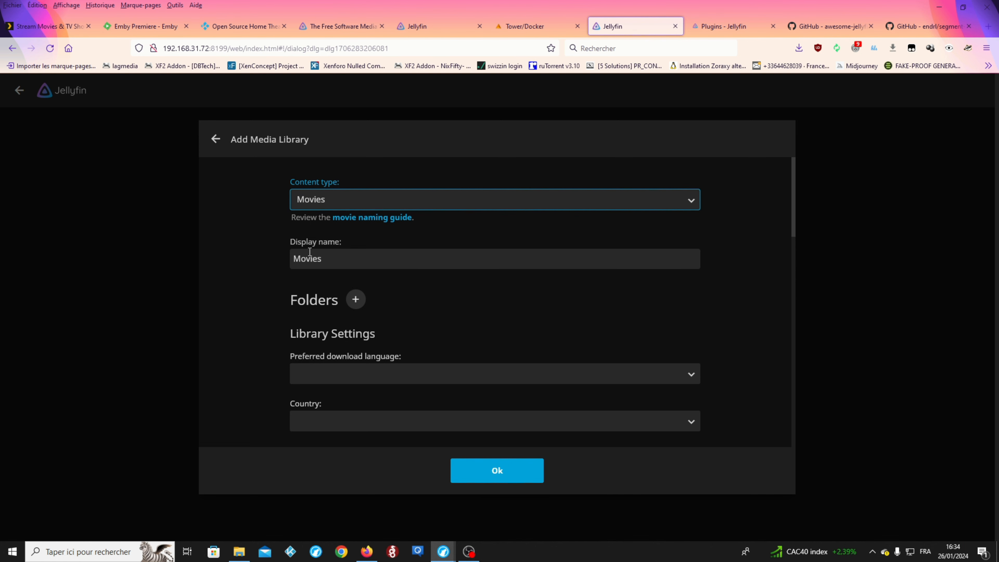
Look at the library names on the existing Jellyfin server, and set the new library's display name to "Film du prof".
left_click(432, 26)
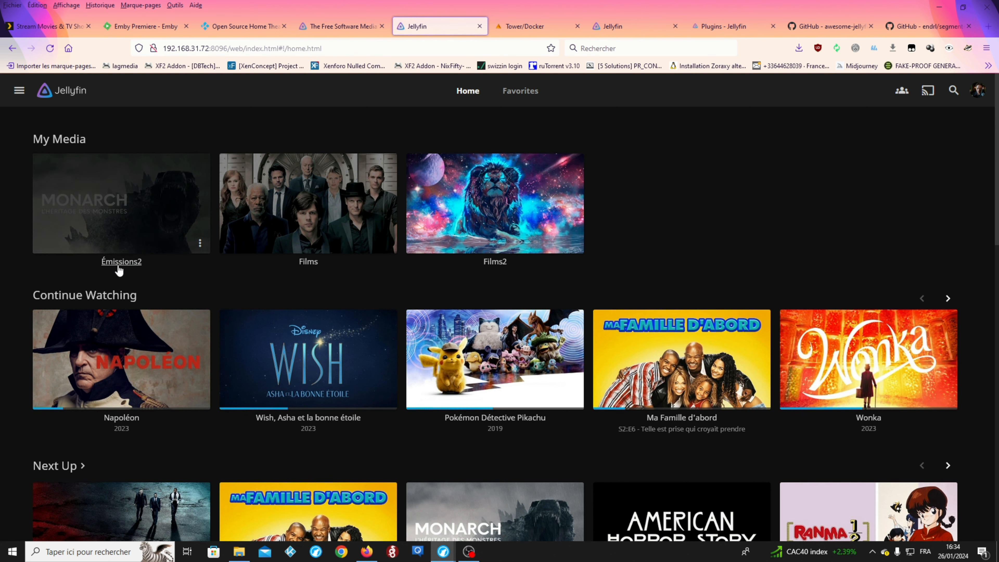
left_click(612, 26)
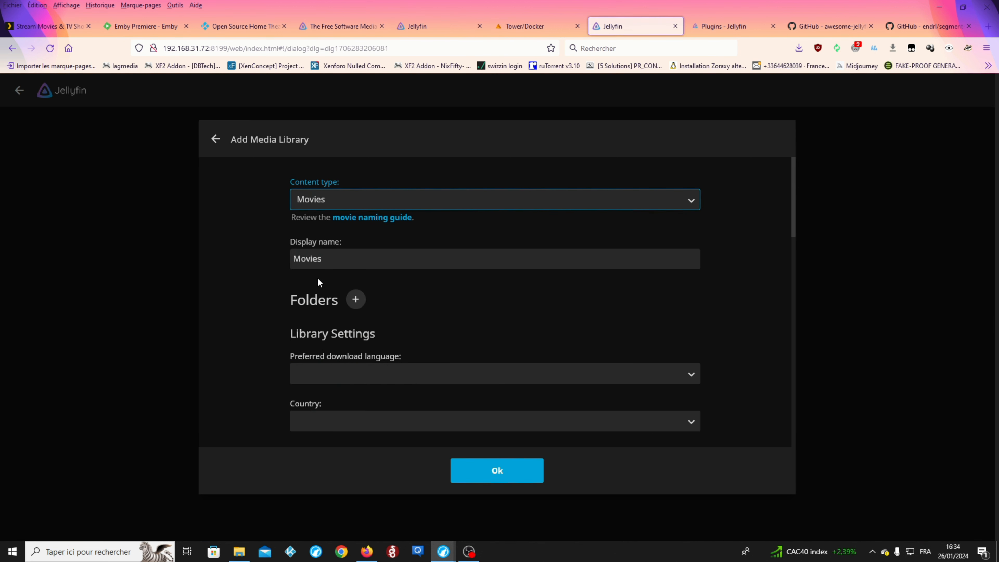
key("Tab")
type("F")
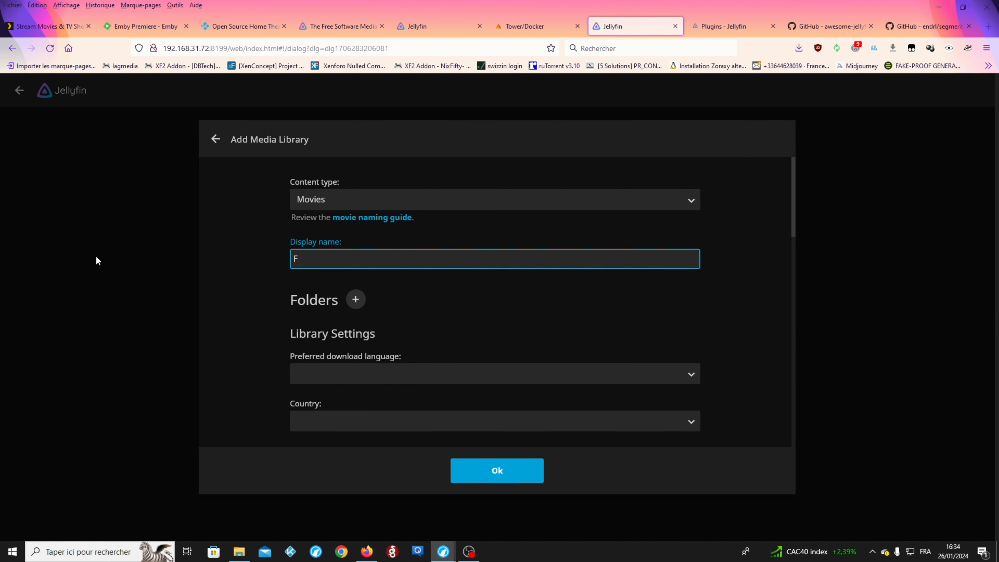
type("ilm du prof")
scroll(274, 225, "down", 2)
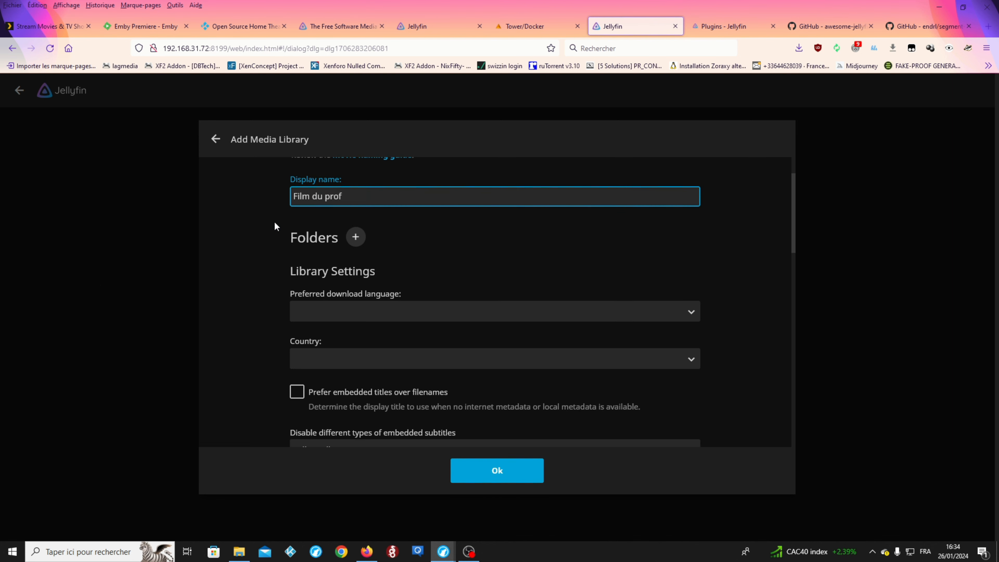
Add the /media folder to the new movie library.
scroll(274, 225, "up", 2)
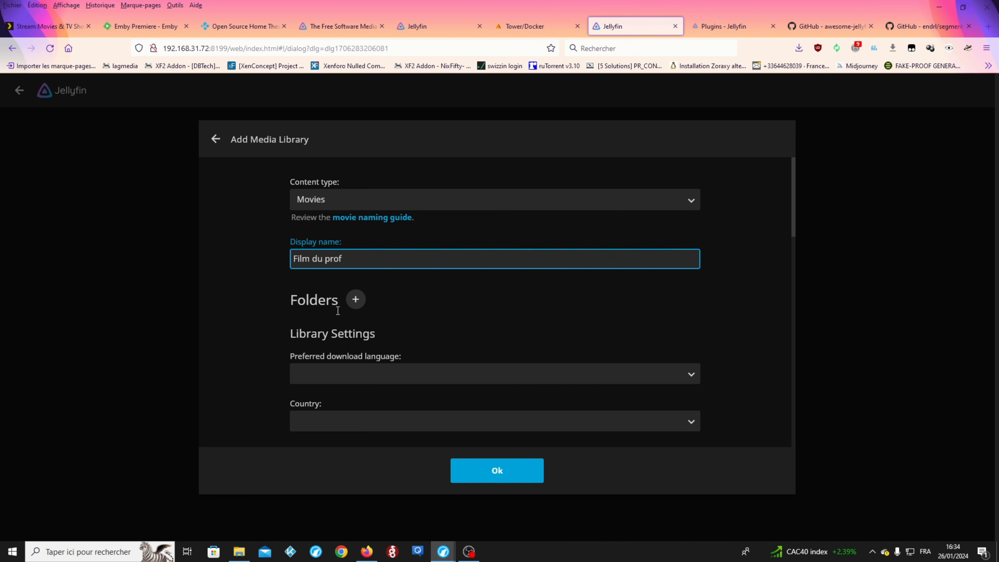
left_click(355, 300)
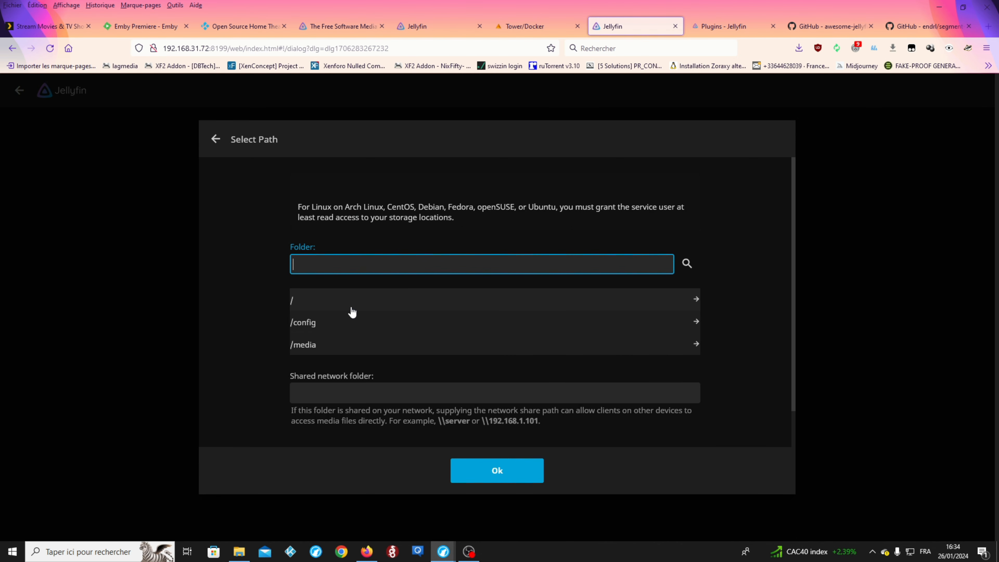
scroll(352, 312, "down", 3)
left_click(330, 250)
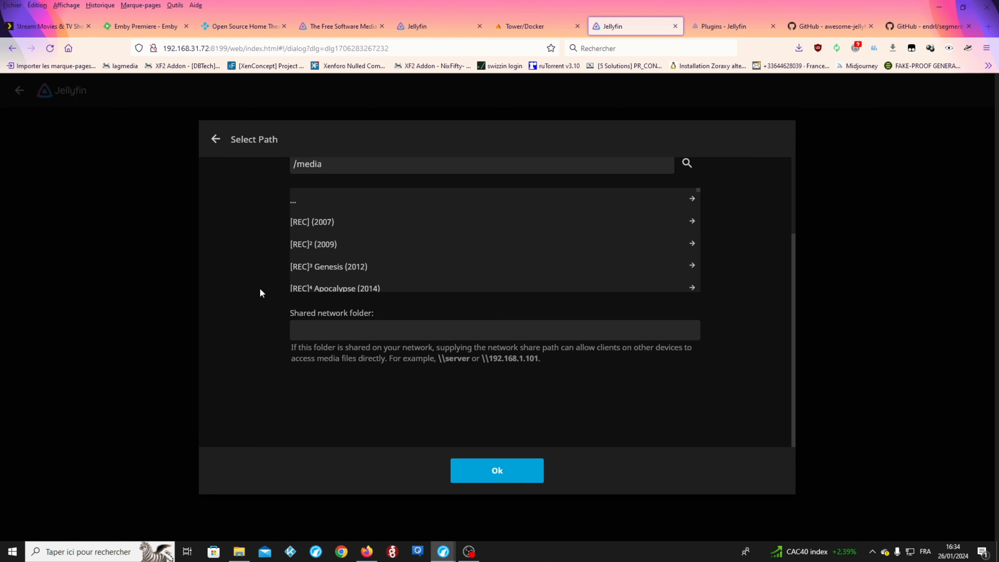
scroll(260, 292, "up", 3)
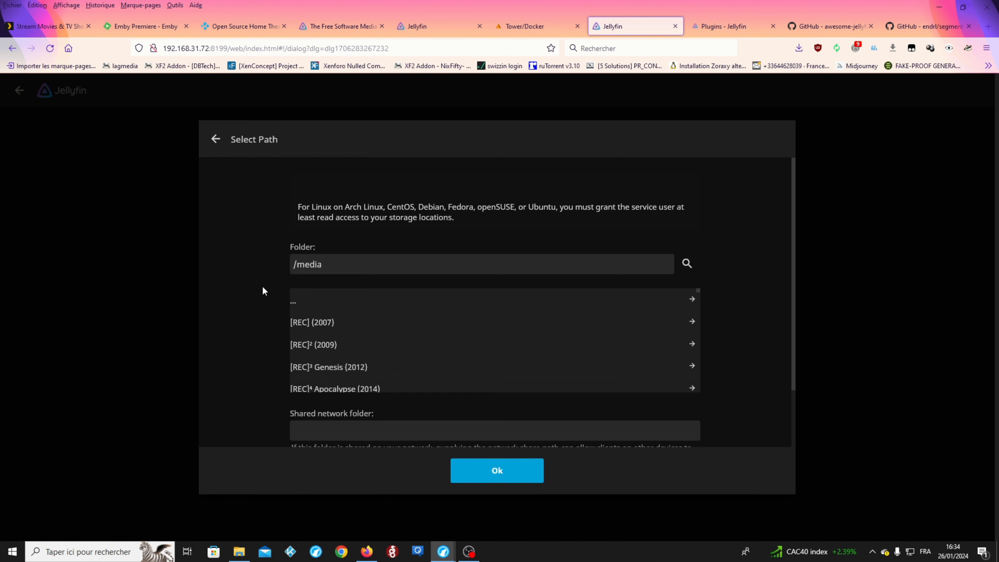
left_click(492, 470)
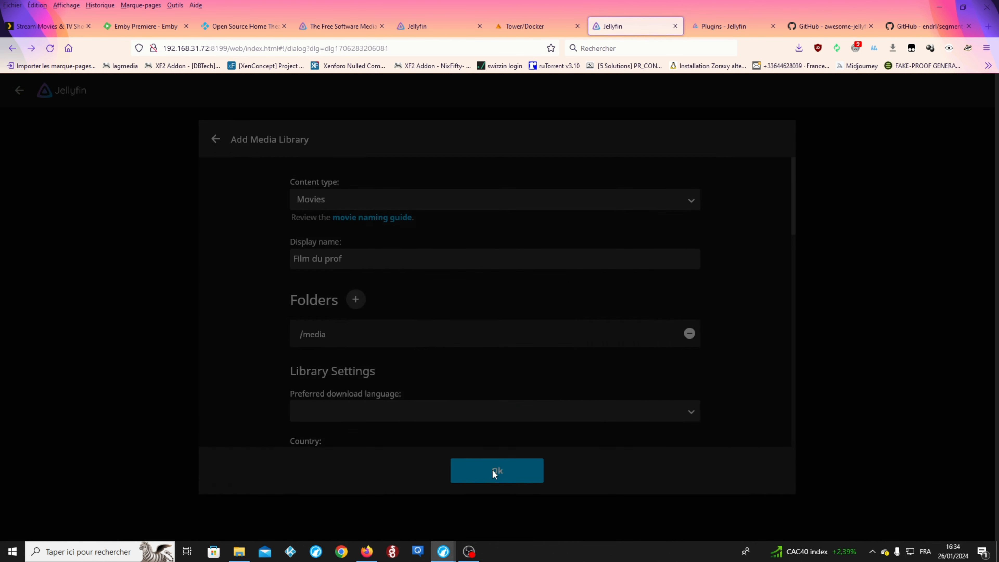
Set the library's preferred download language to French.
scroll(404, 308, "down", 2)
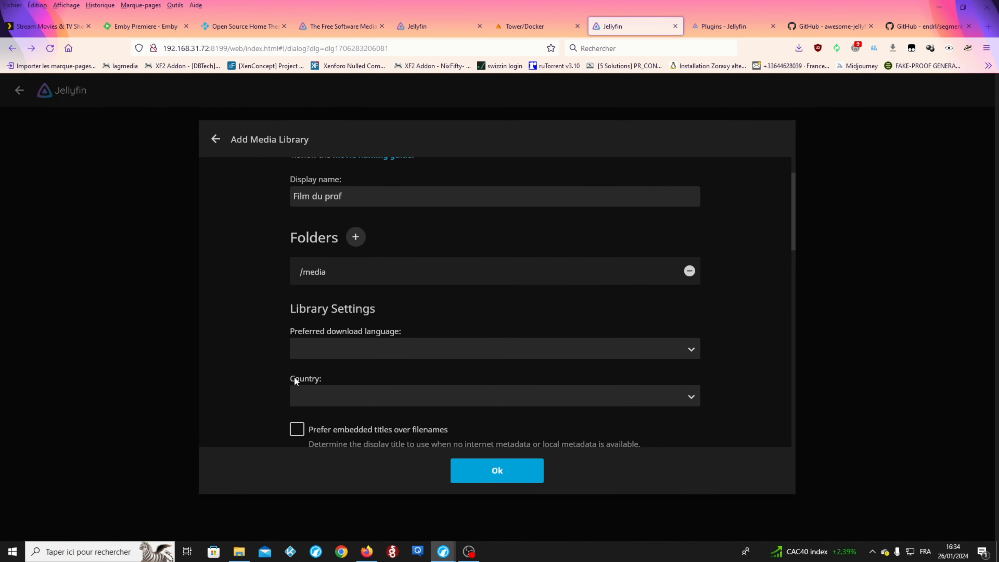
left_click(354, 352)
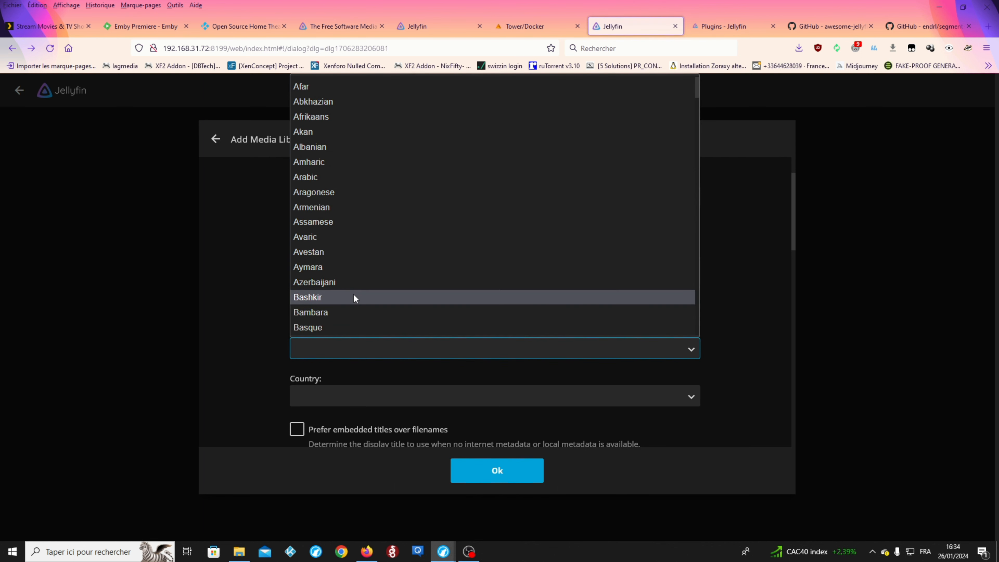
key("f")
key("f")
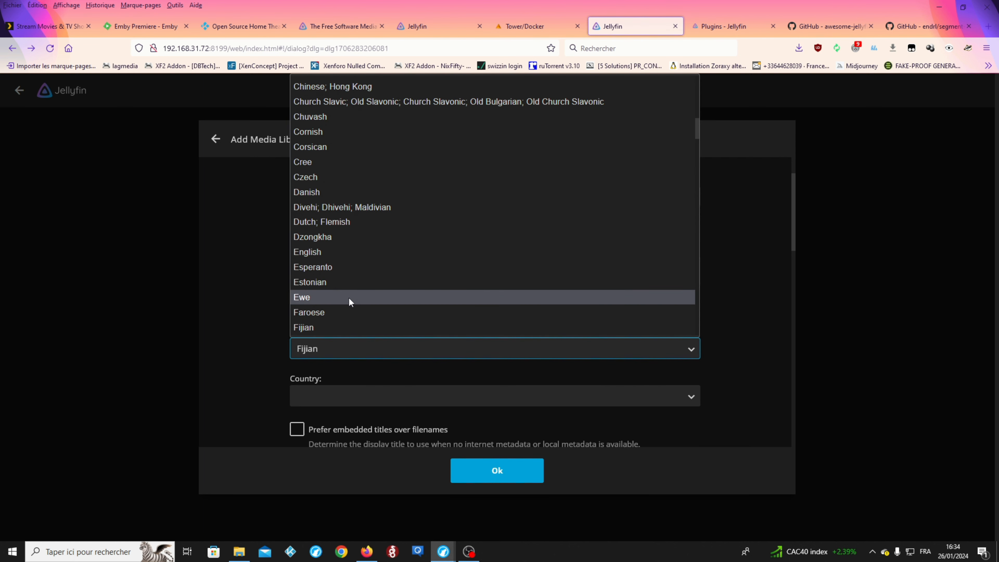
key("f")
key("f")
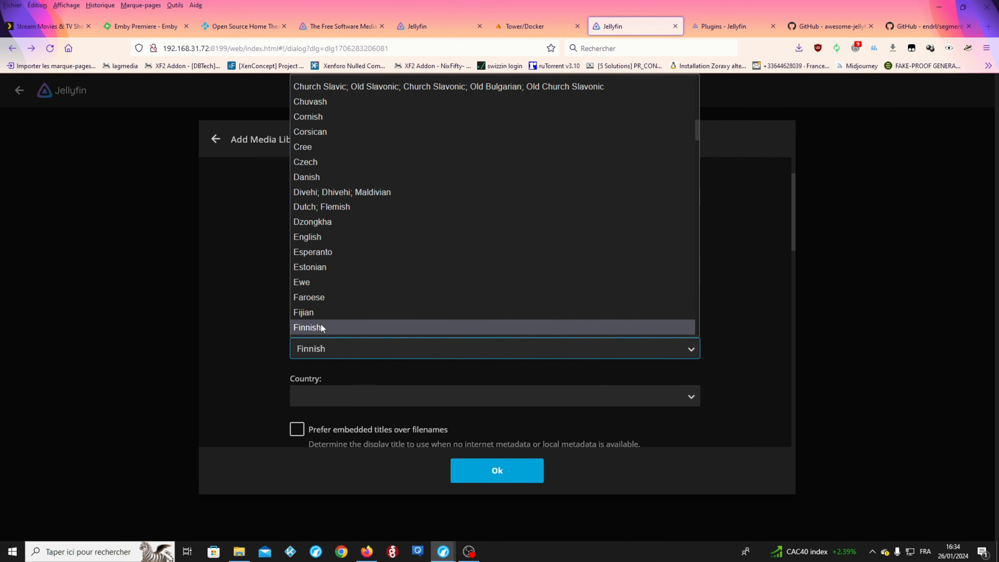
key("f")
left_click(320, 319)
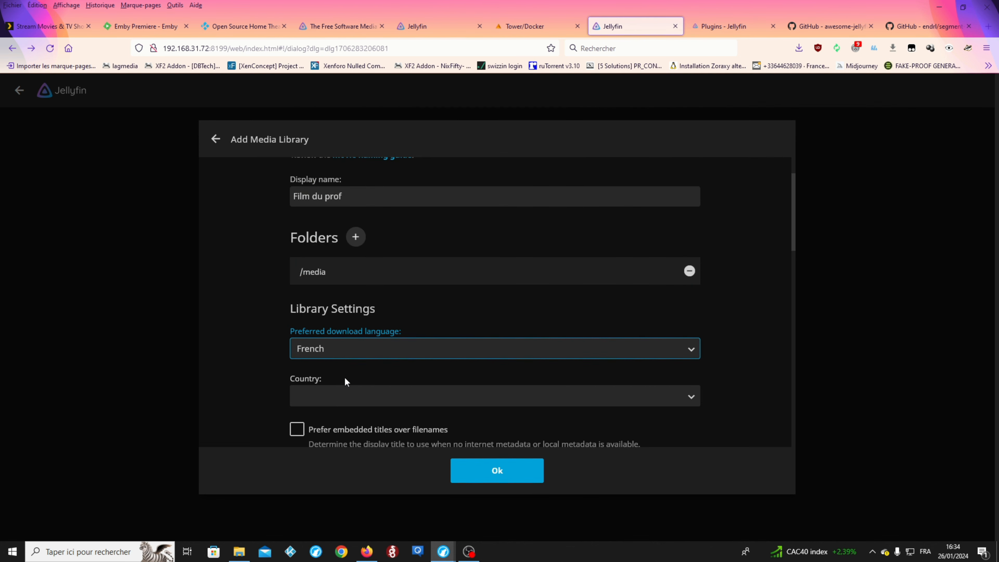
Set the library's country to France.
scroll(348, 391, "down", 5)
left_click(372, 206)
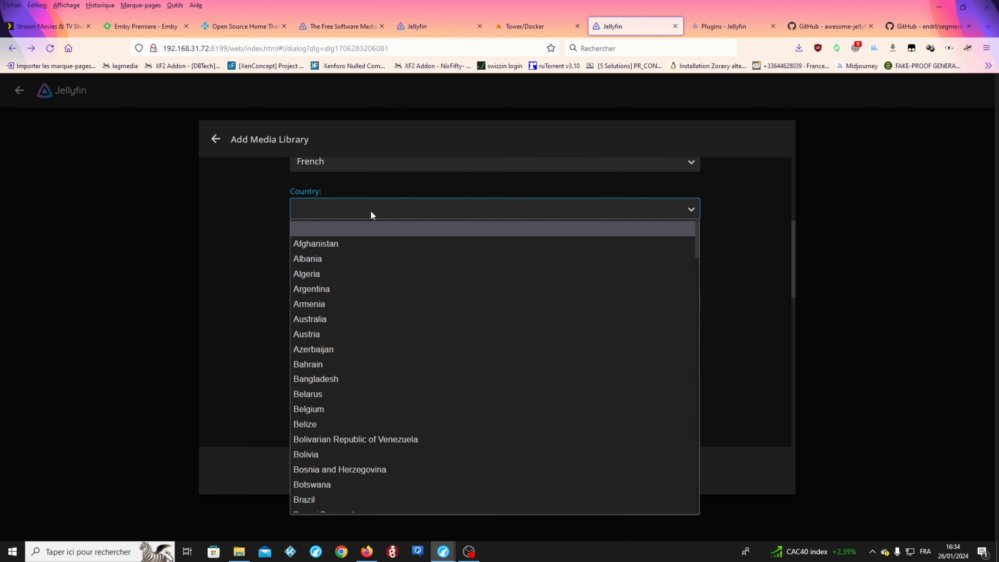
scroll(325, 416, "down", 13)
scroll(325, 416, "down", 3)
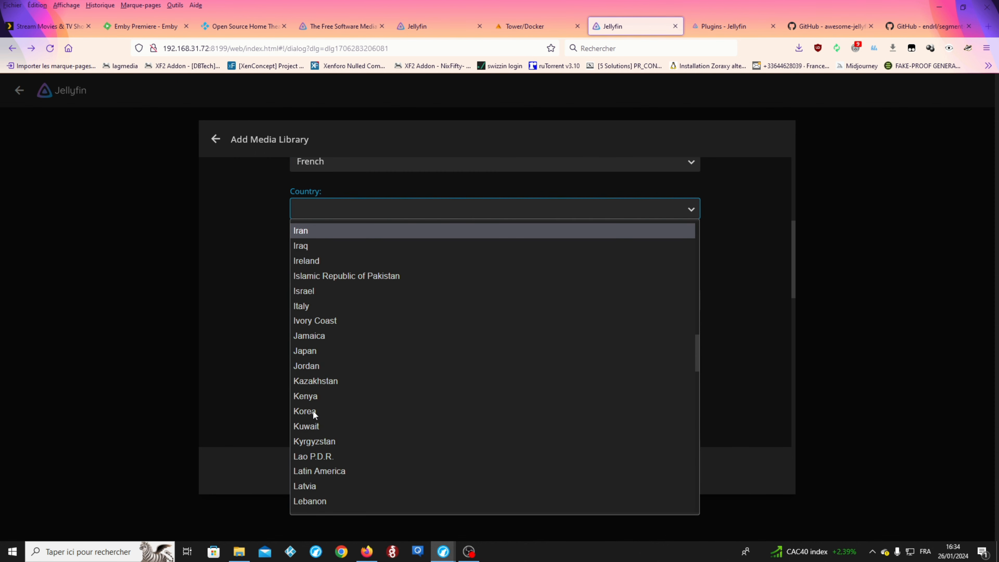
scroll(298, 326, "up", 5)
scroll(322, 261, "up", 2)
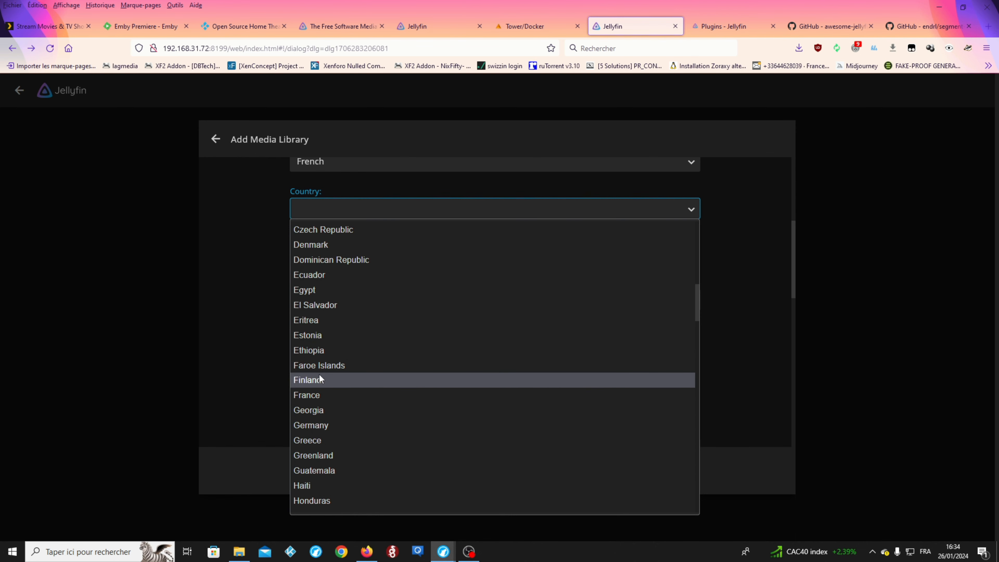
left_click(316, 393)
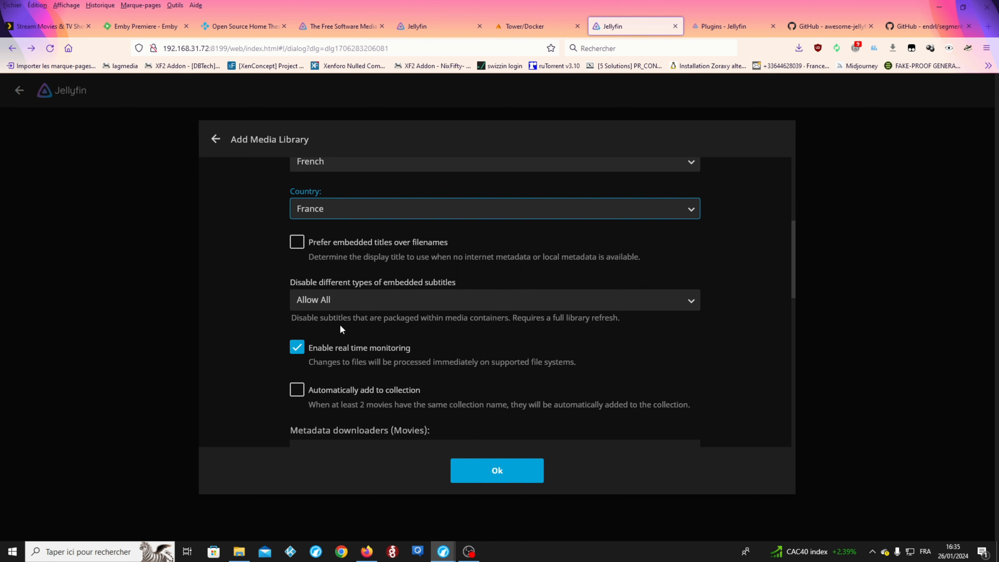
left_click(253, 266)
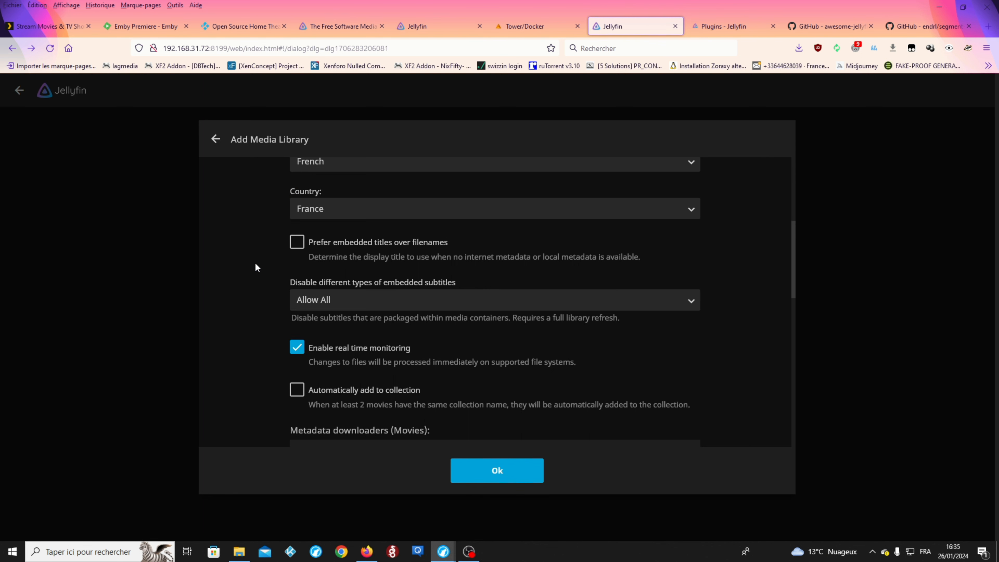
Set the automatic metadata refresh from the internet to every 90 days and enable the Nfo metadata saver.
scroll(281, 313, "down", 2)
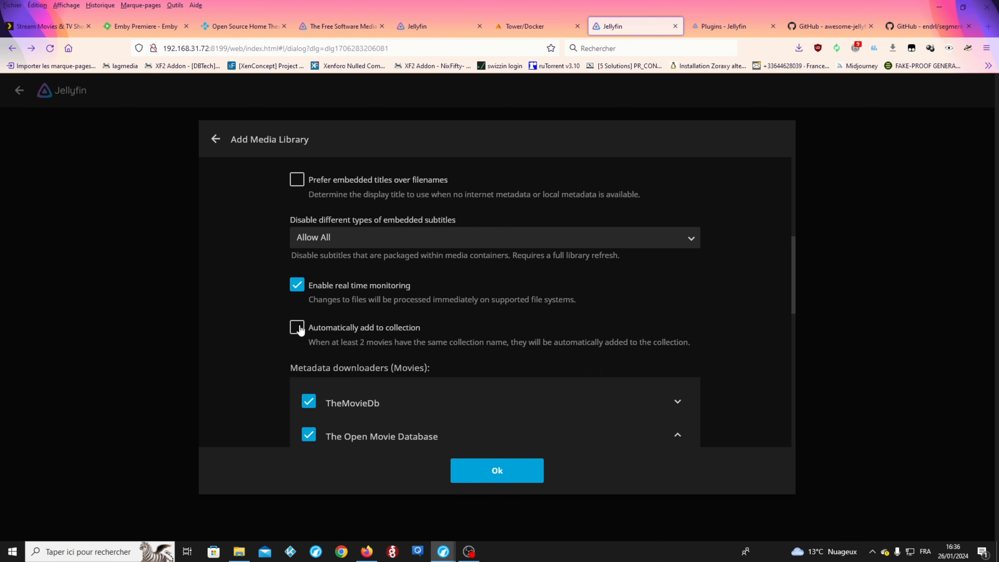
scroll(259, 341, "down", 3)
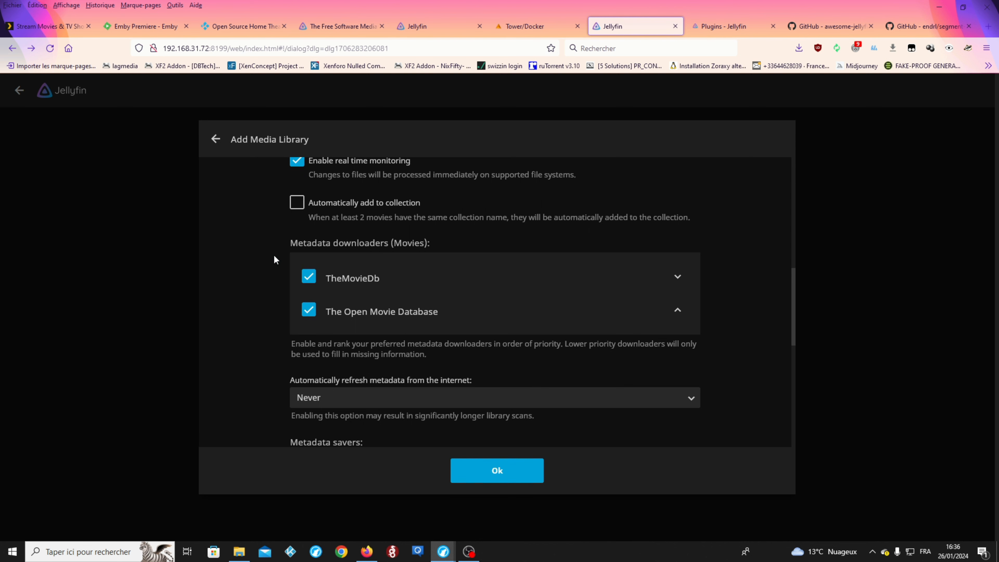
scroll(321, 276, "down", 3)
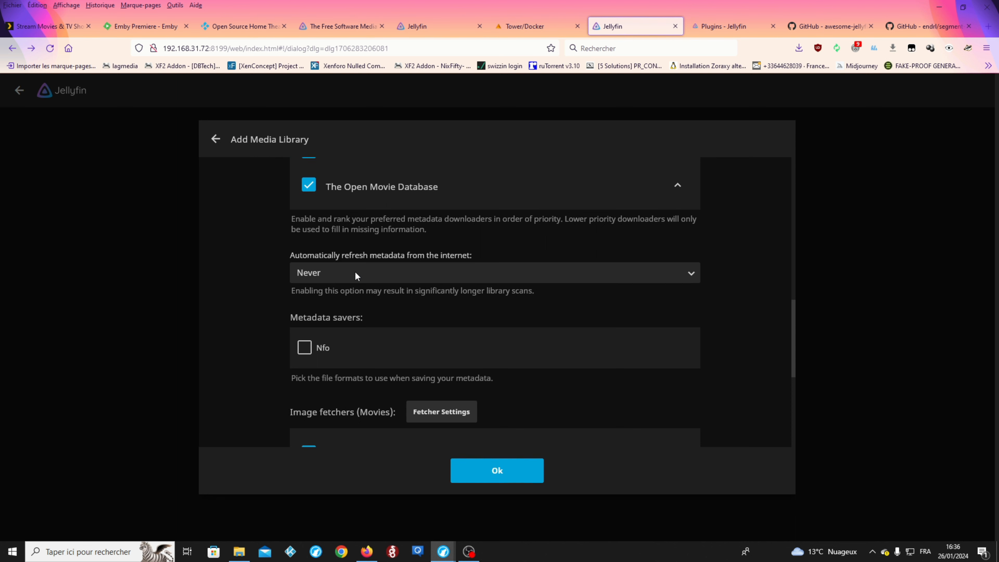
left_click(365, 273)
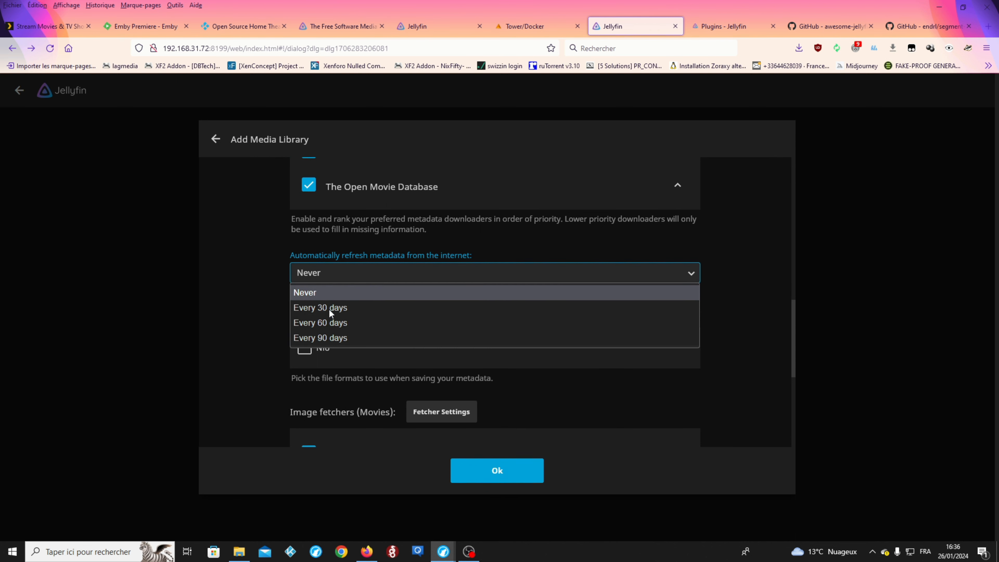
left_click(327, 337)
scroll(312, 318, "down", 2)
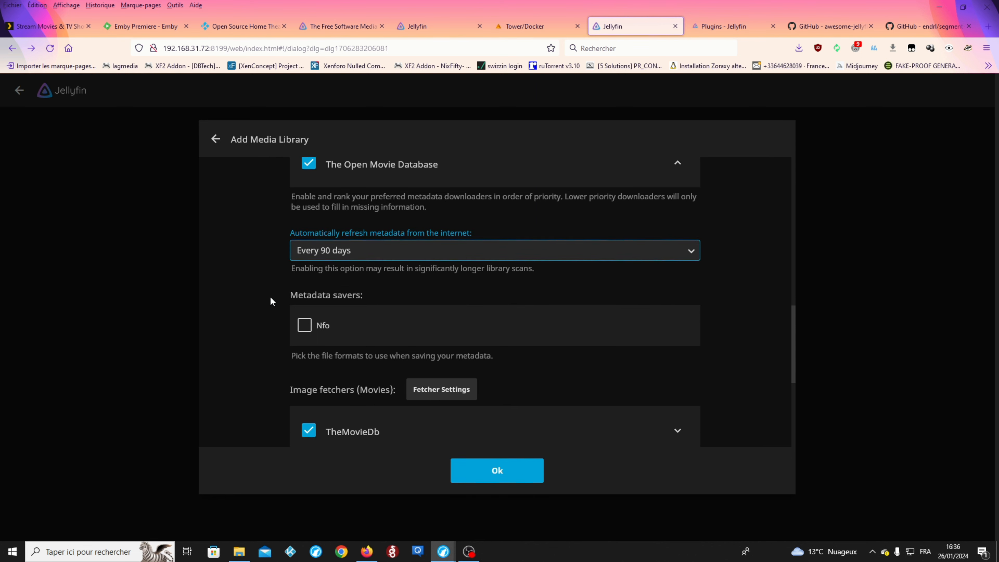
left_click(301, 296)
left_click(305, 285)
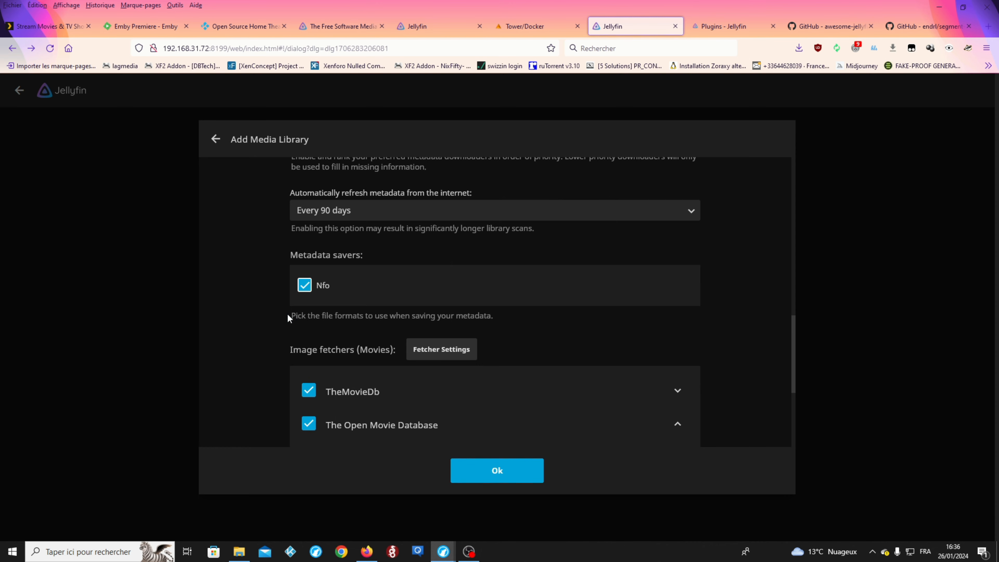
Check the movie image fetcher settings, and enable saving artwork into the media folders.
scroll(288, 313, "down", 4)
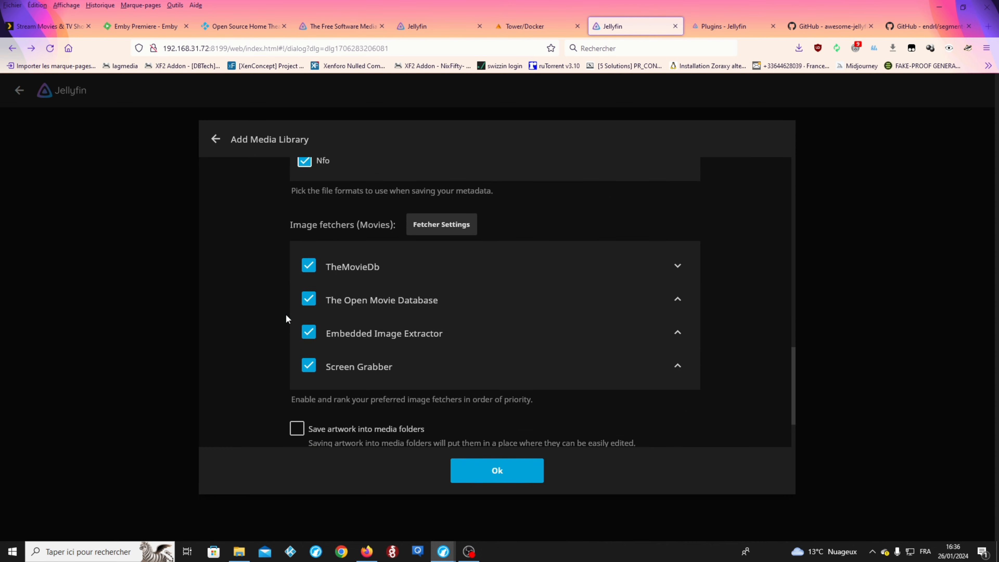
left_click(412, 231)
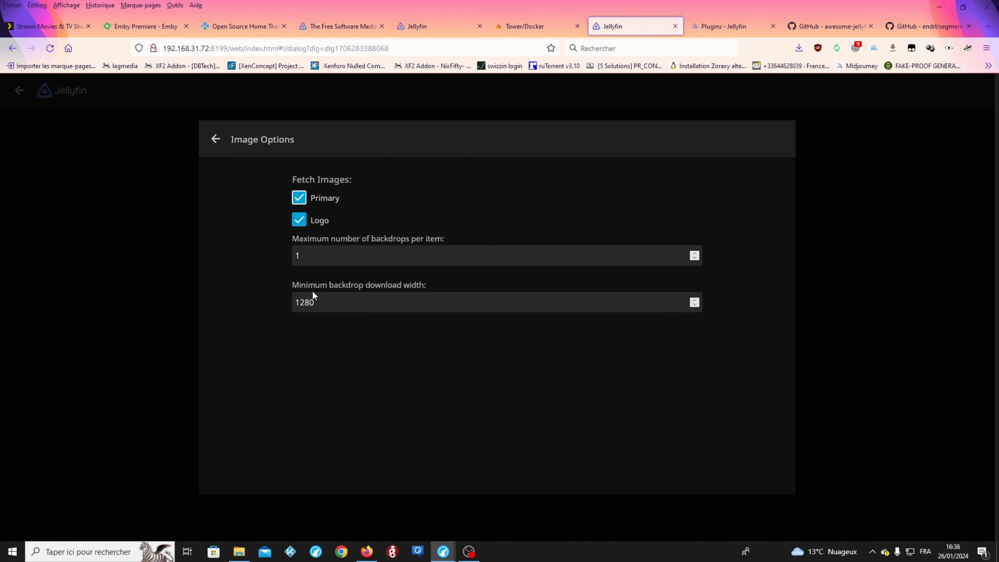
left_click(215, 139)
scroll(350, 323, "down", 3)
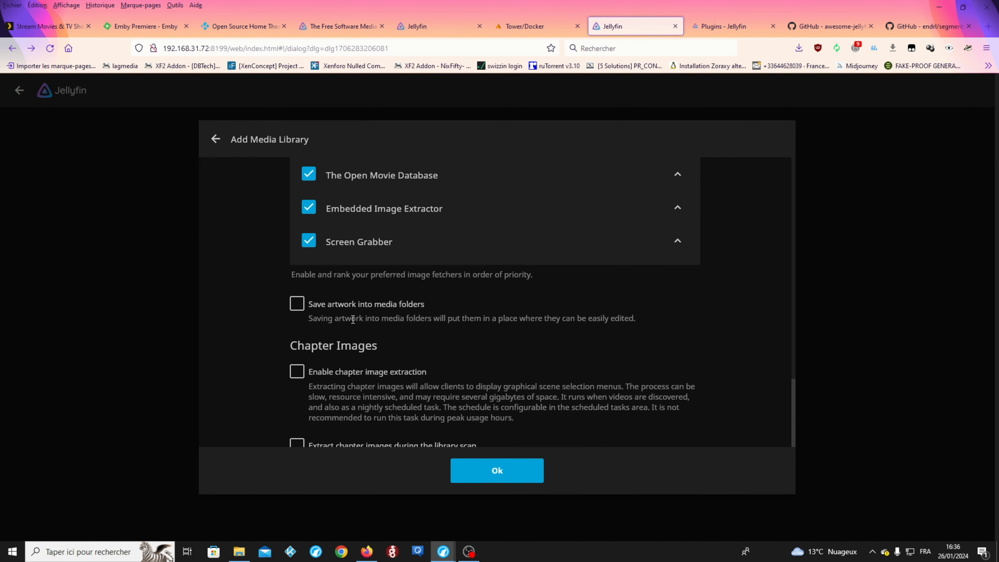
left_click(308, 303)
scroll(309, 304, "down", 2)
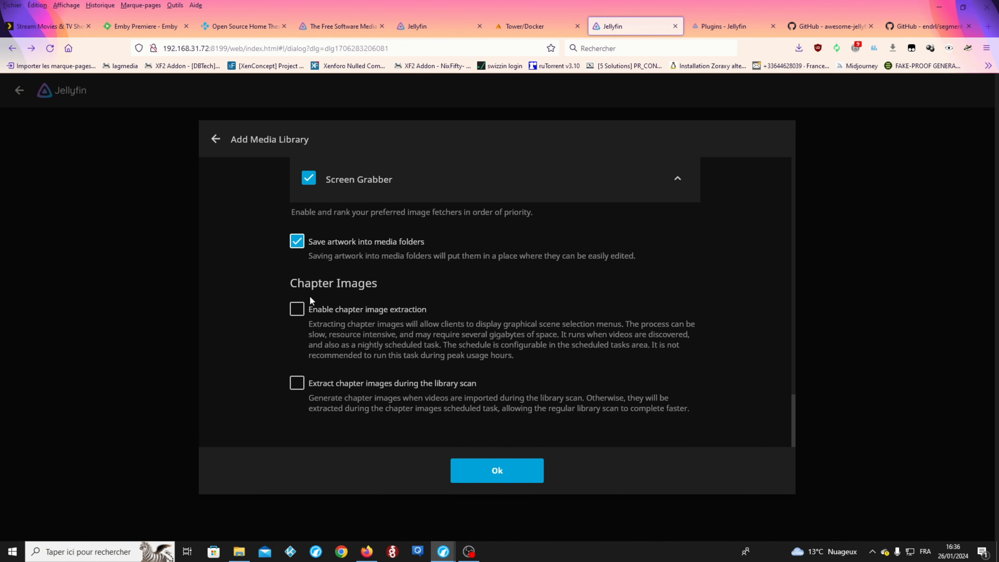
Enable chapter image extraction, including during the library scan, and save the new library.
left_click(299, 312)
left_click(299, 384)
left_click(515, 475)
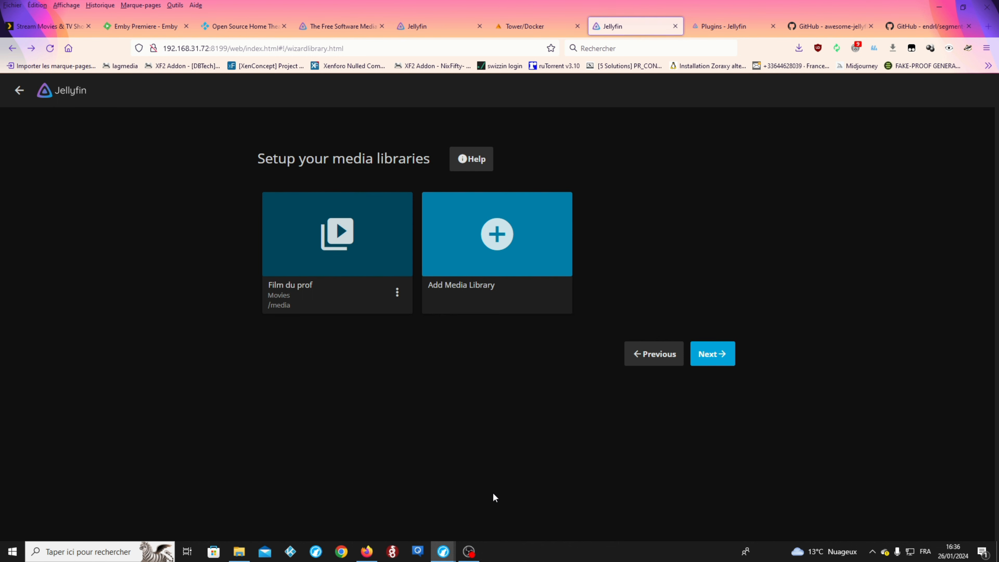
Continue to the wizard's metadata language page and set the default metadata language to French.
left_click(719, 359)
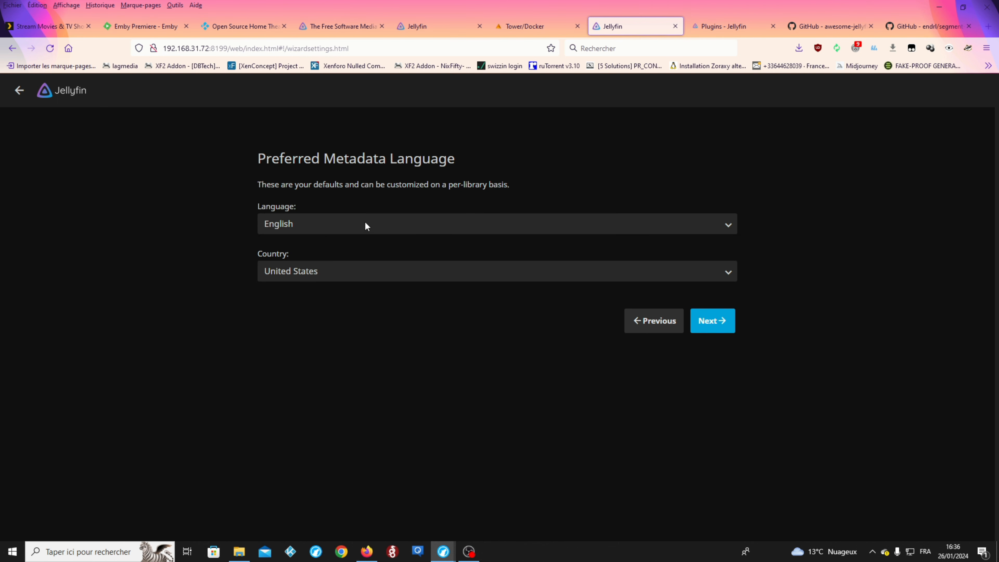
left_click(352, 216)
scroll(348, 413, "down", 10)
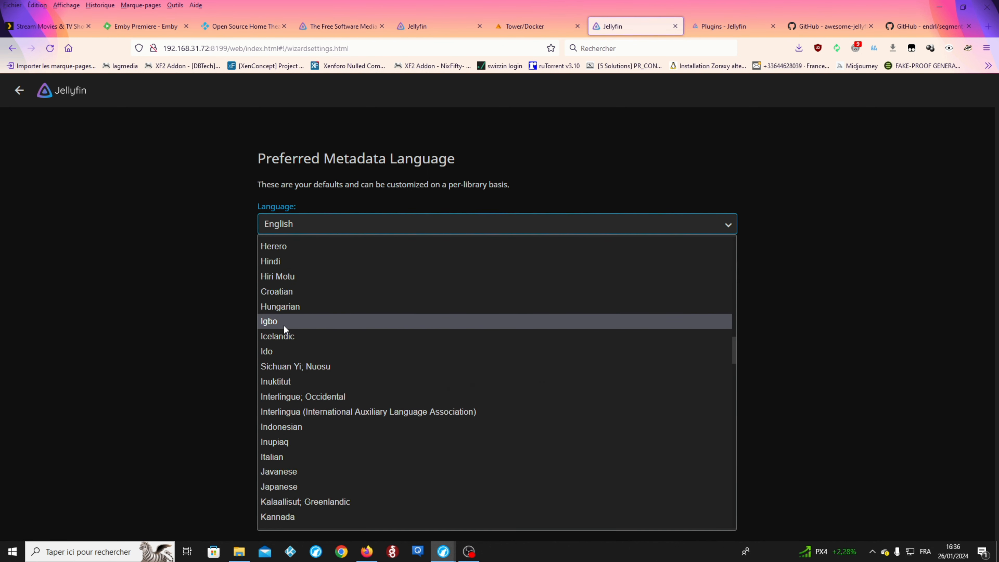
scroll(282, 325, "up", 8)
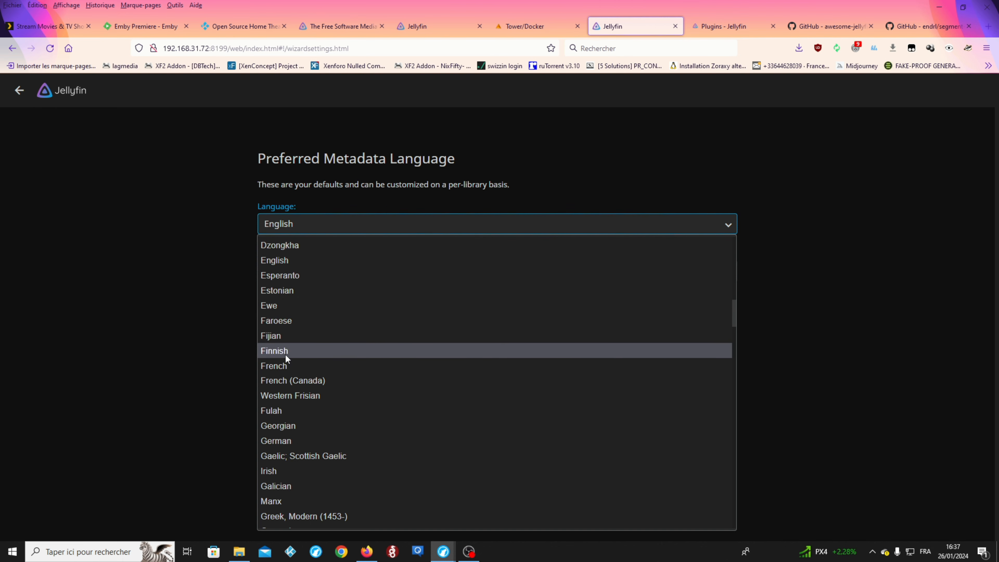
left_click(286, 364)
Set the default metadata country to France.
left_click(289, 276)
scroll(331, 448, "down", 2)
scroll(330, 448, "up", 20)
scroll(329, 443, "down", 6)
scroll(329, 443, "down", 6)
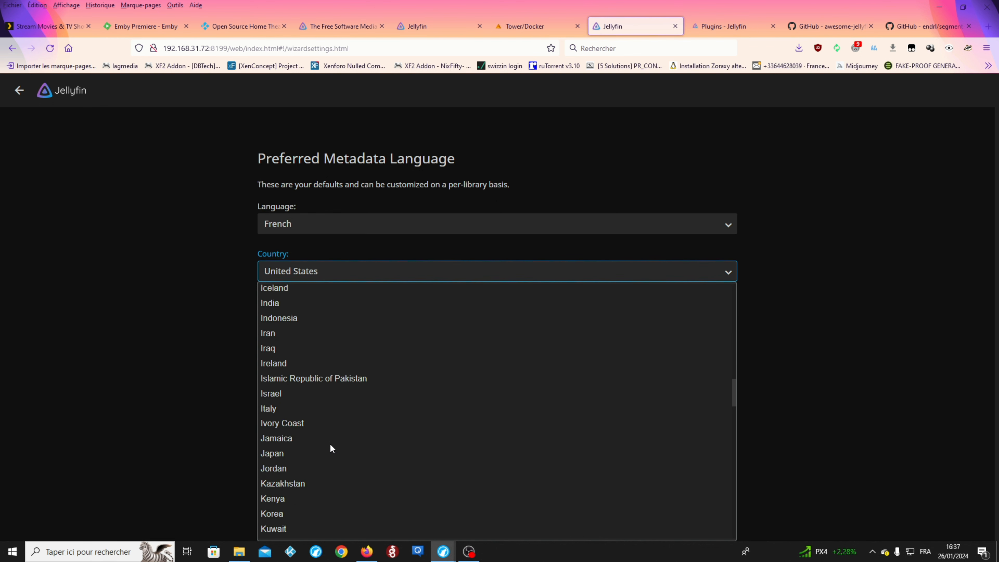
scroll(327, 443, "up", 4)
scroll(326, 441, "up", 2)
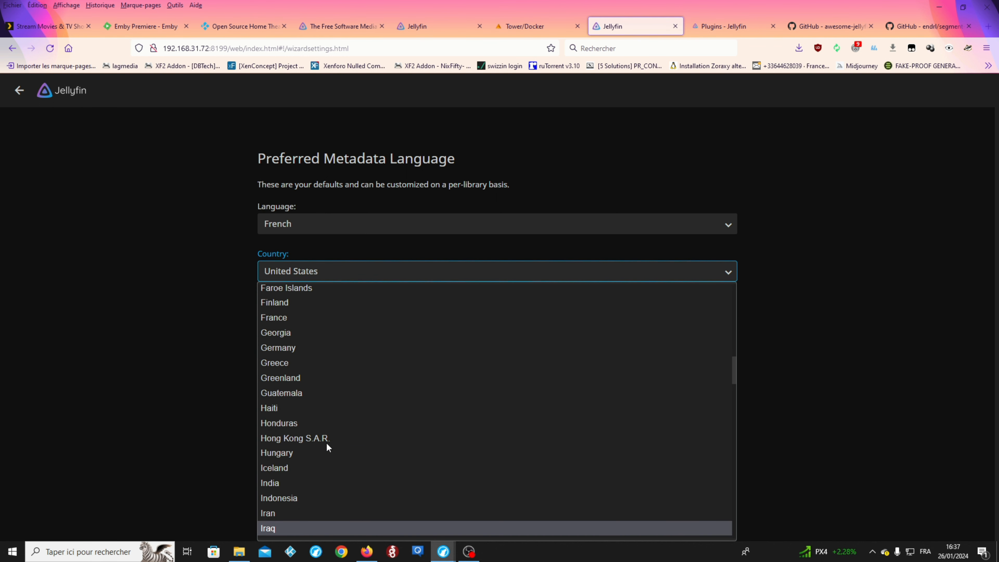
left_click(300, 316)
Accept the metadata defaults, keep remote connections allowed without automatic port mapping, and finish the setup wizard.
left_click(724, 322)
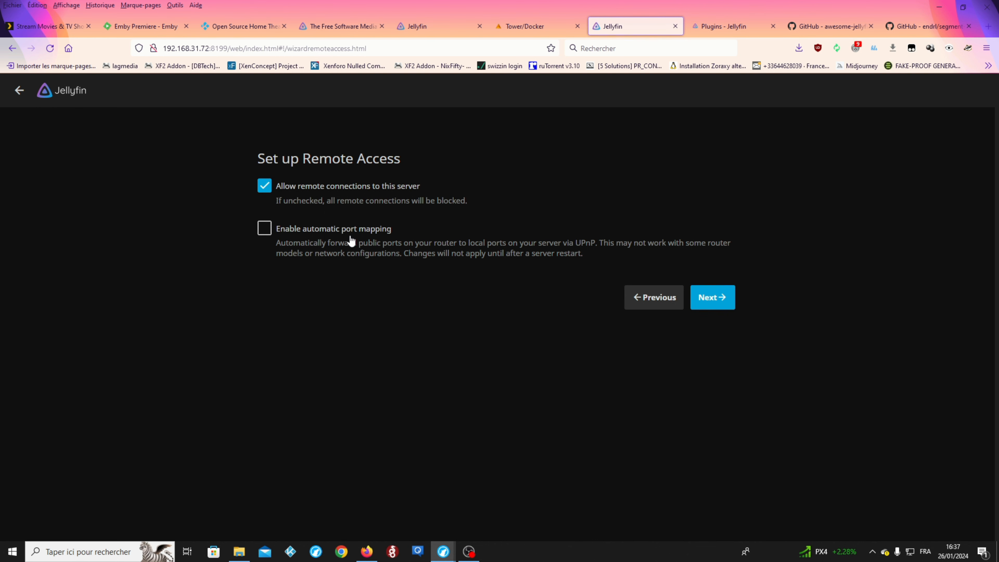
left_click(712, 307)
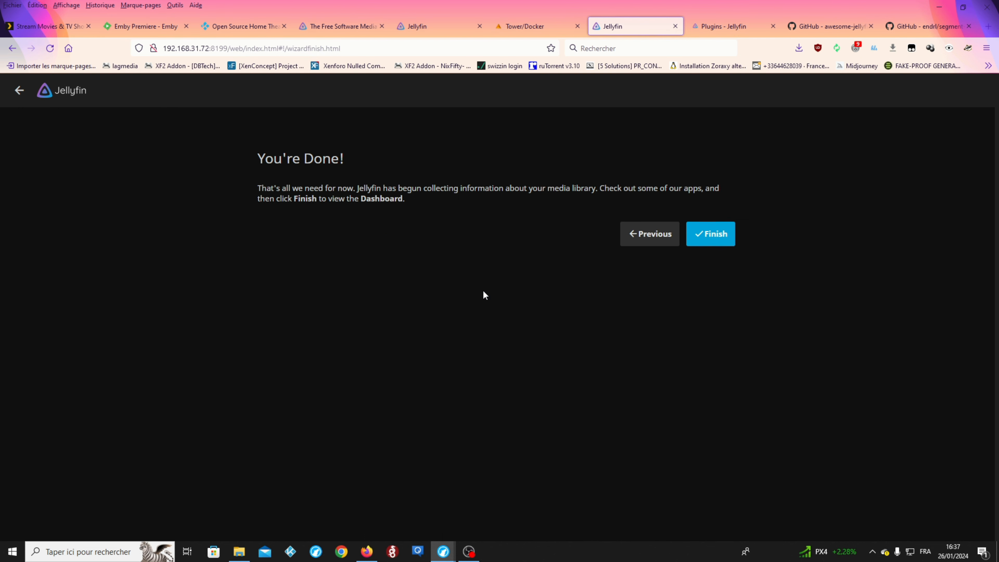
left_click(720, 235)
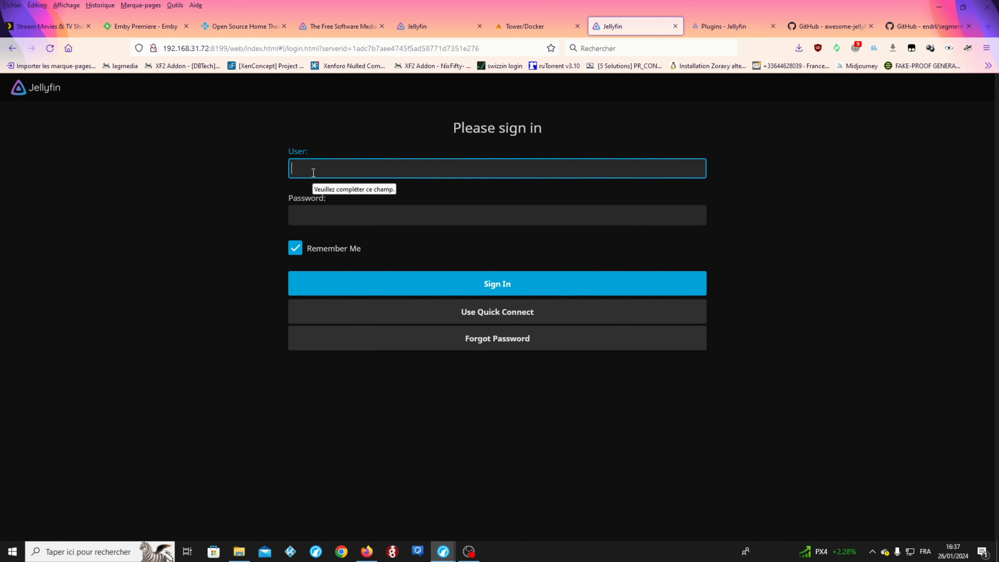
Sign in to Jellyfin as Prof with the account password.
type("prof")
key("BackSpace")
key("BackSpace")
key("BackSpace")
type("Prof")
key("Tab")
type("******")
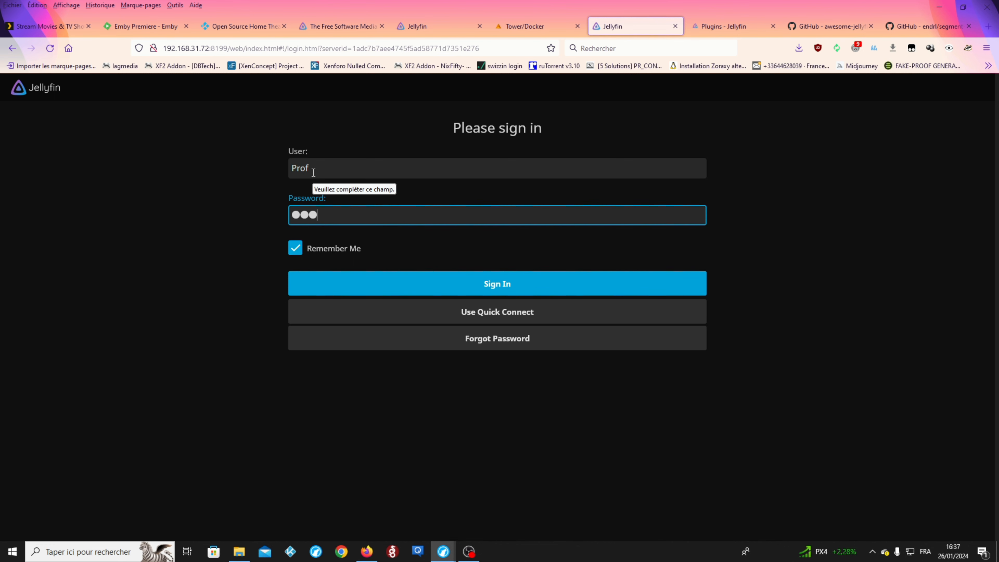
key("Return")
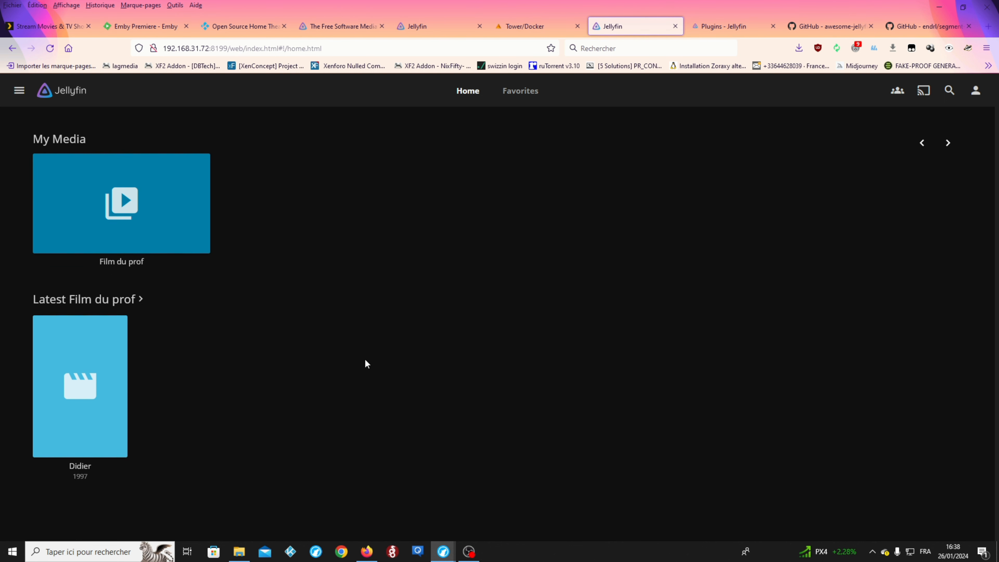
Play the movie Didier from the latest media and try to go back from the video player.
left_click(81, 387)
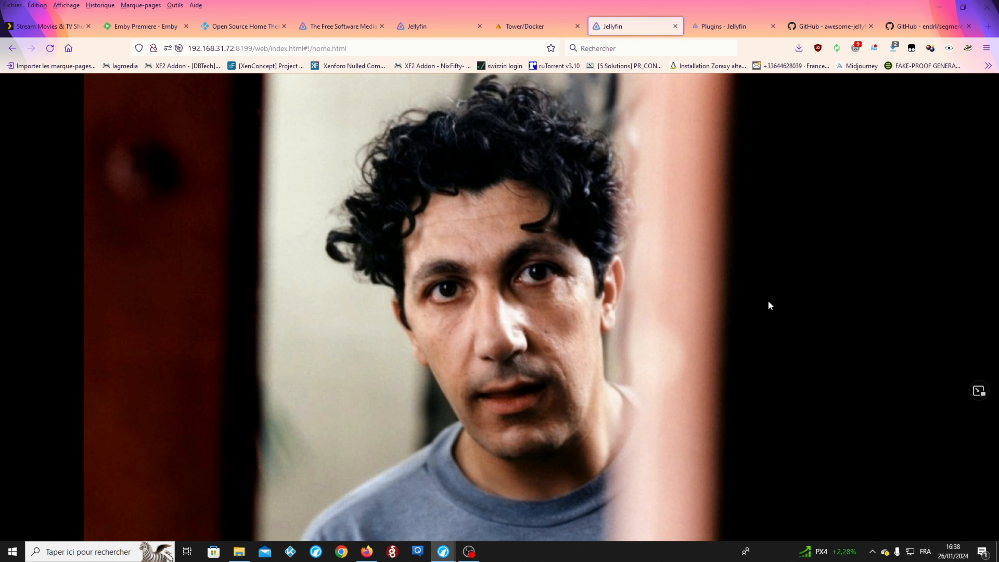
left_click(14, 52)
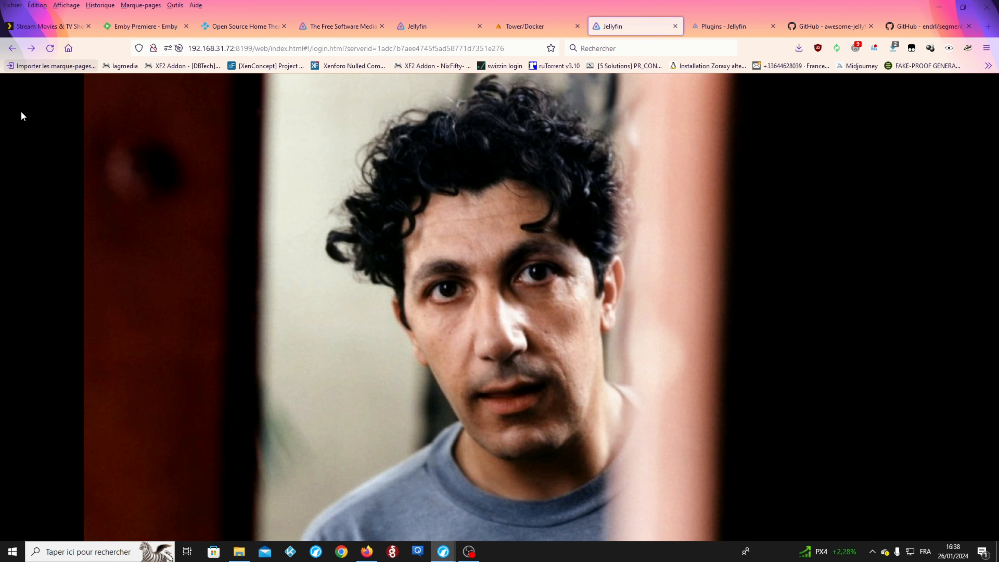
left_click(13, 49)
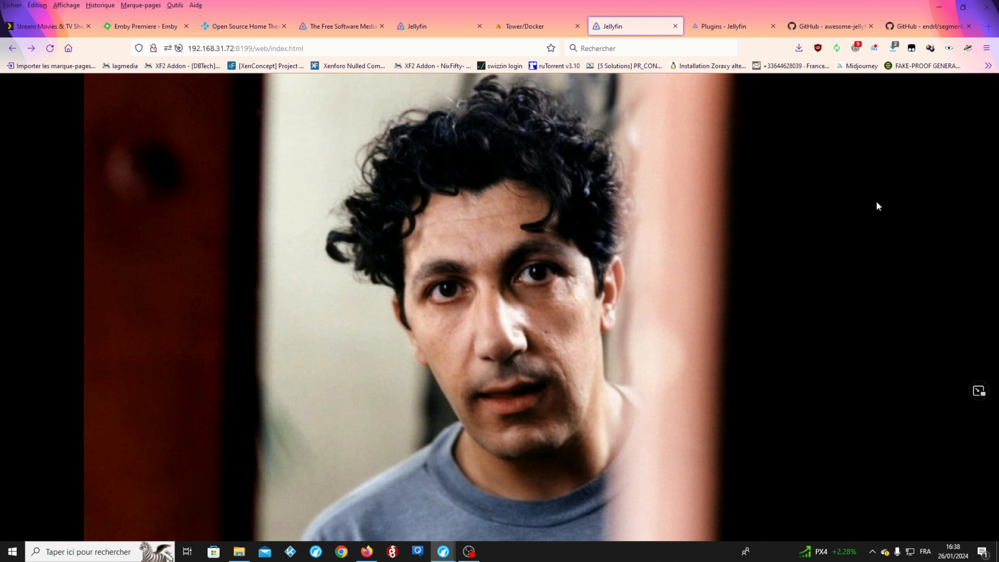
Relaunch the binhex-jellyfin-1 web interface from Unraid's Docker page and return to Jellyfin's home page.
left_click(540, 32)
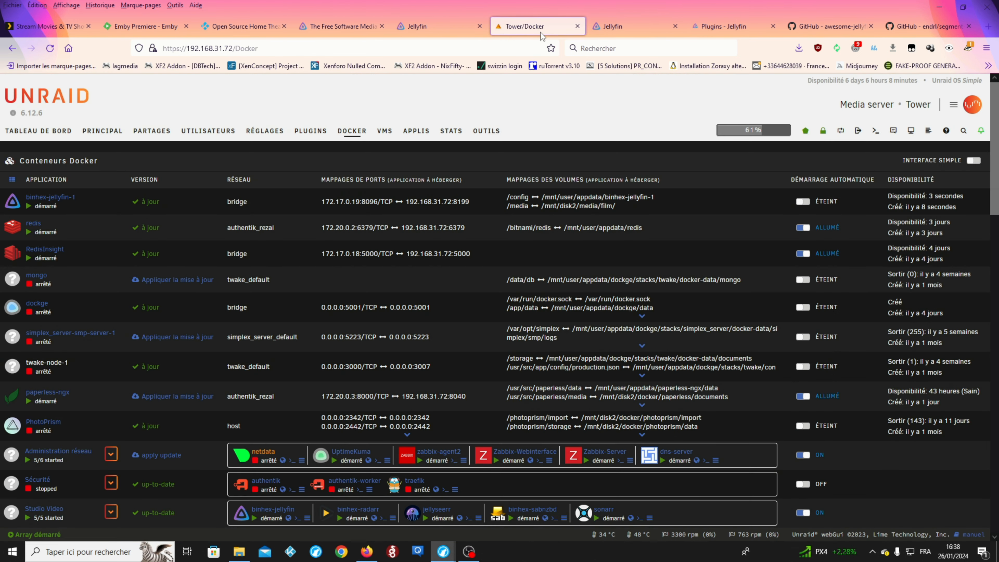
left_click(14, 207)
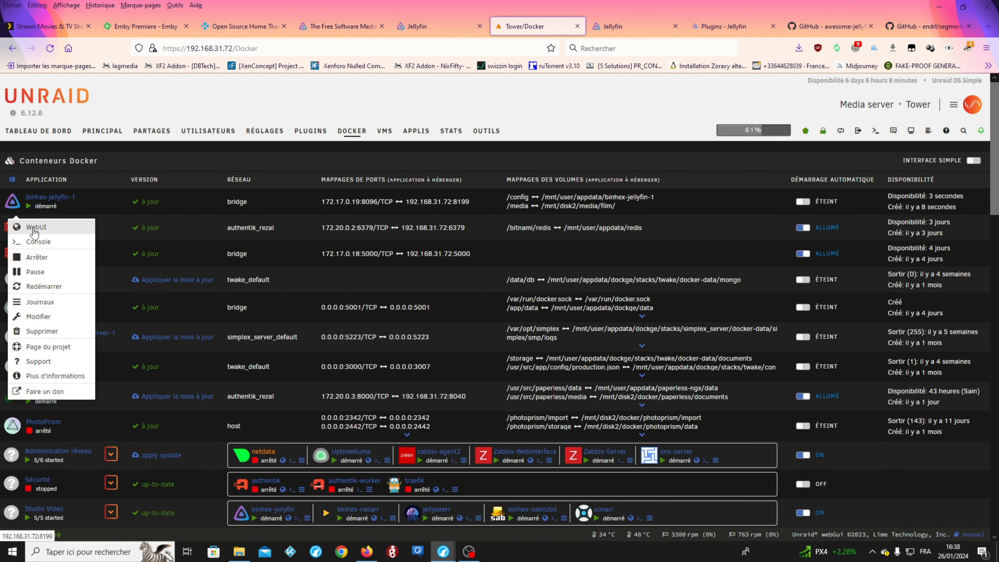
left_click(24, 225)
left_click(641, 29)
left_click(702, 26)
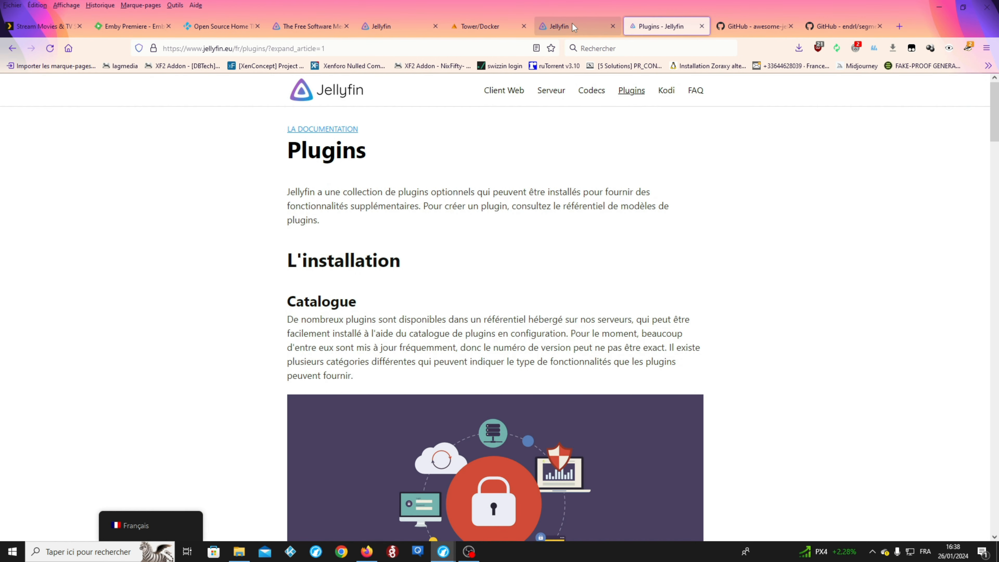
left_click(561, 23)
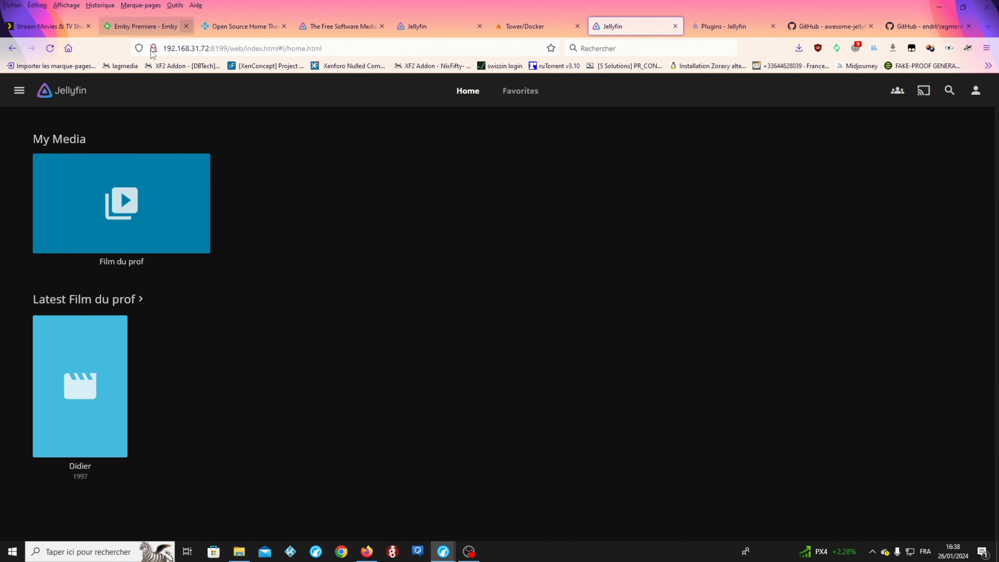
Look over the user settings page and open the administration dashboard from it.
left_click(19, 90)
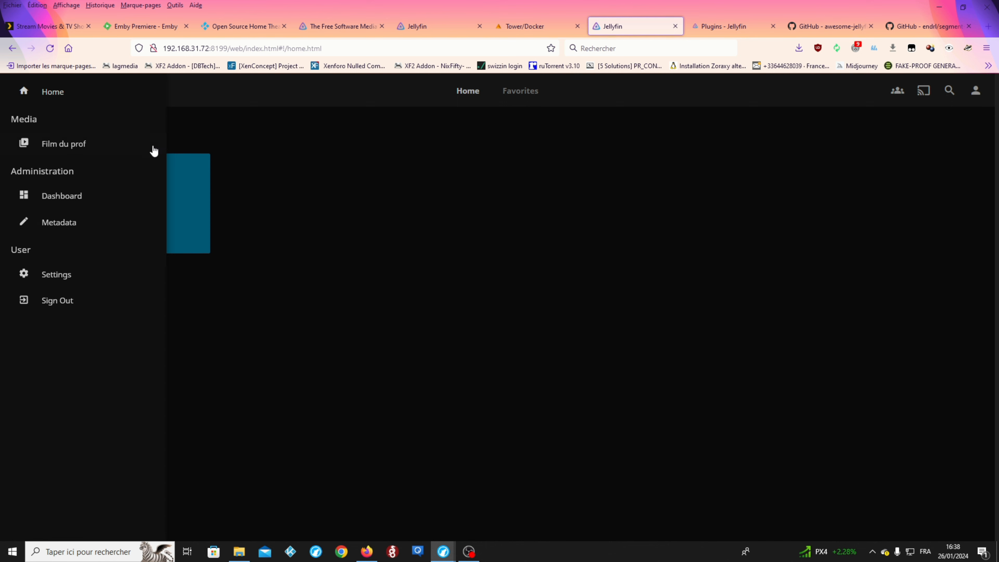
left_click(64, 282)
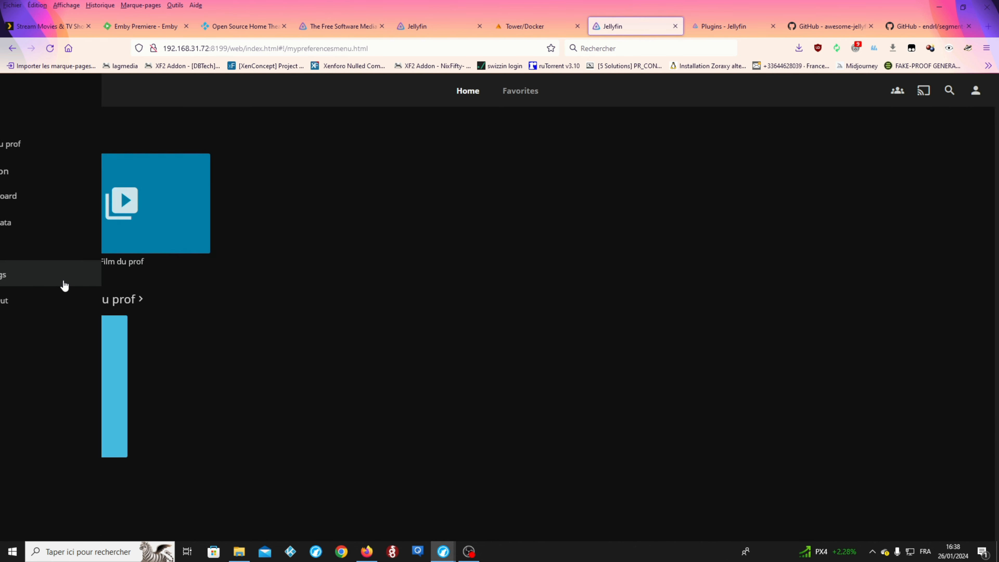
scroll(514, 236, "down", 3)
scroll(513, 268, "up", 3)
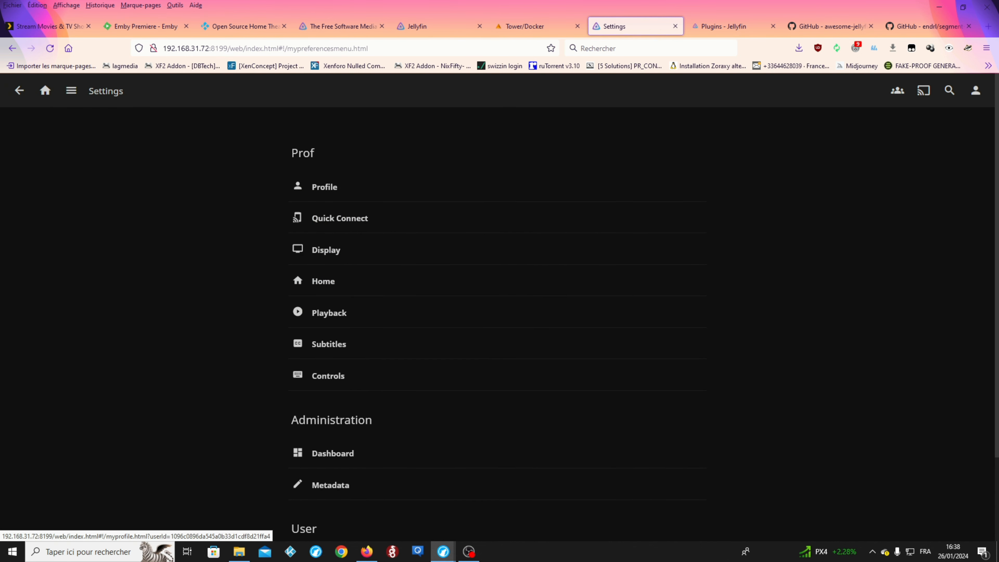
left_click(40, 96)
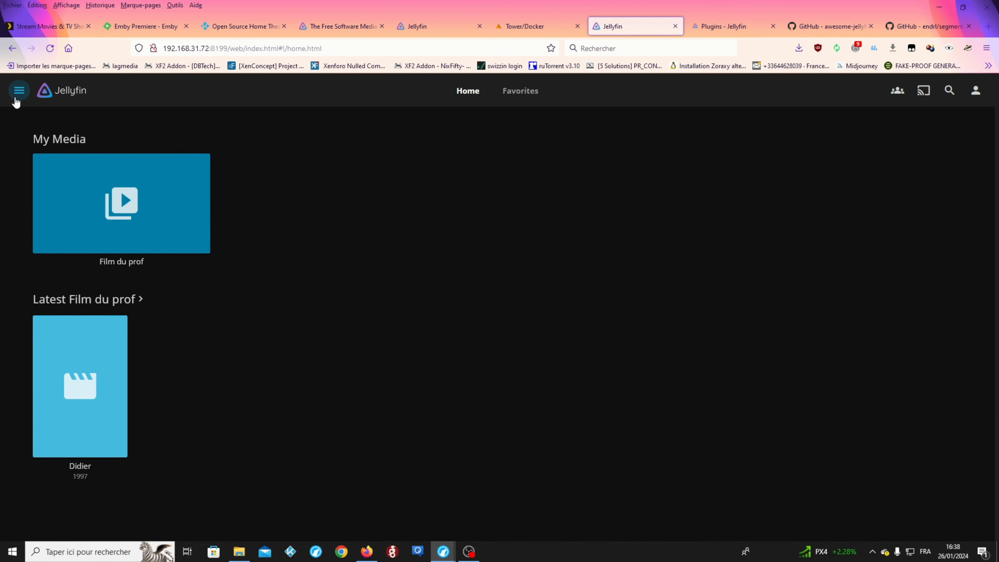
left_click(19, 91)
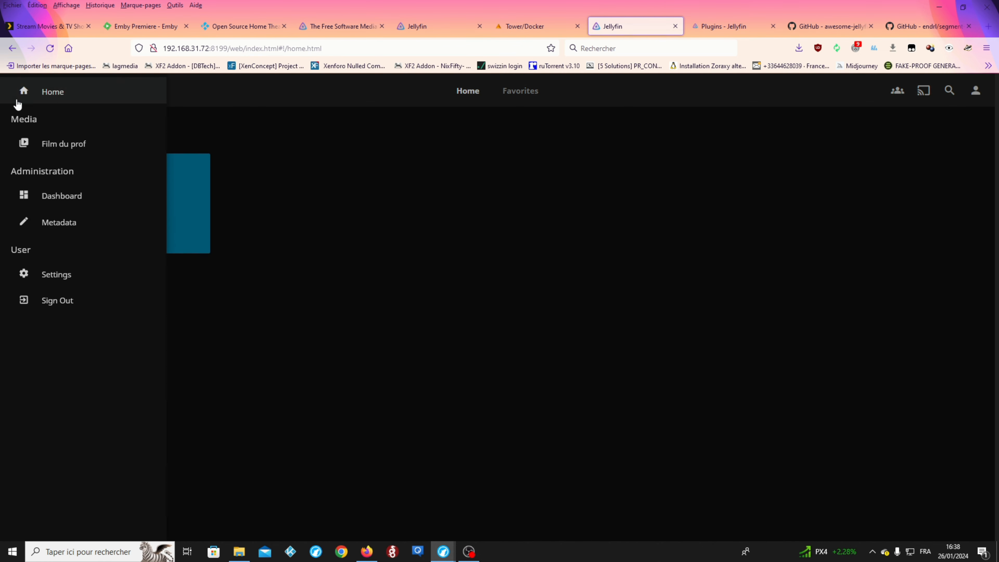
left_click(50, 277)
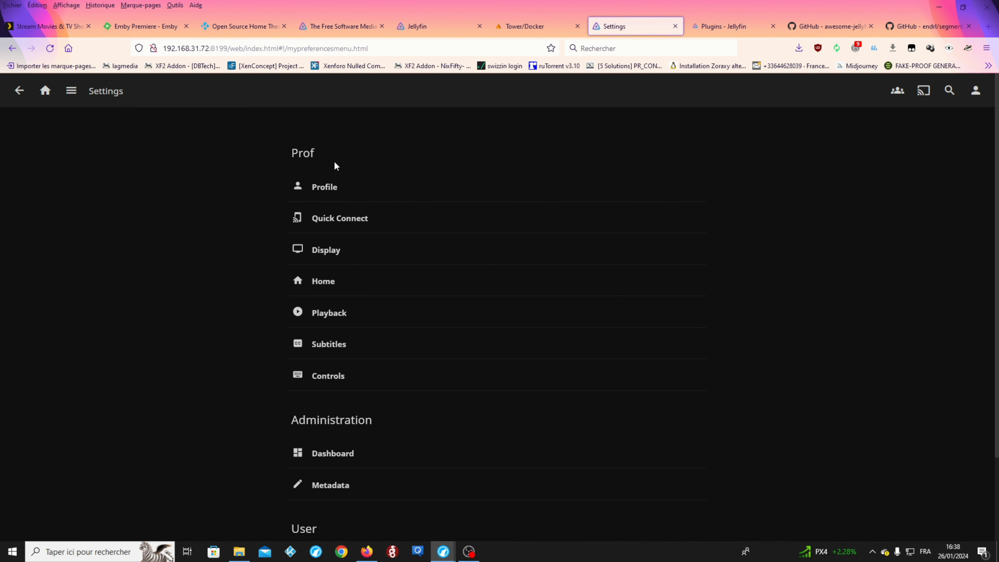
left_click(349, 461)
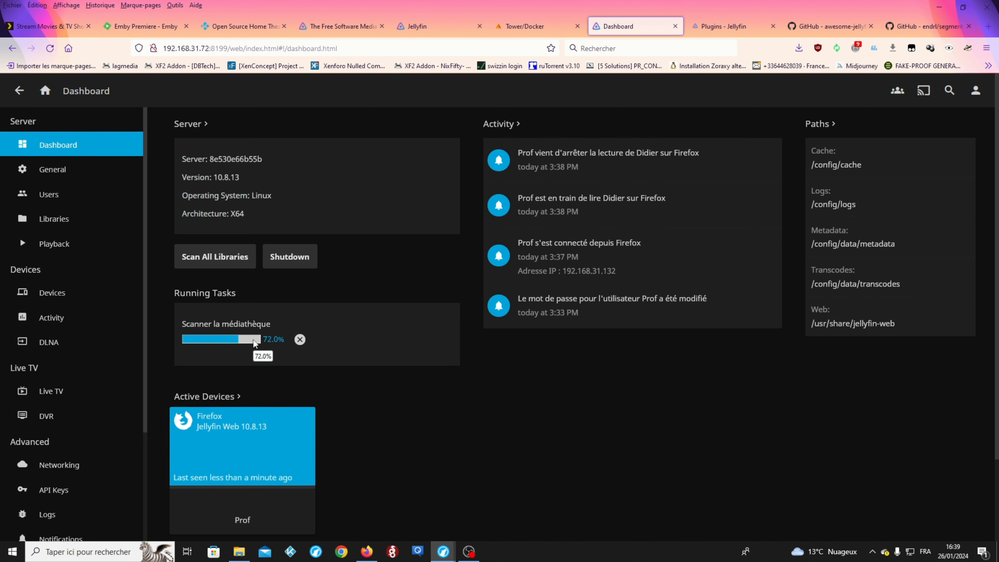
Review the server's general settings, including server name, display language, paths, Quick Connect and branding, and the other administration sections.
left_click(48, 171)
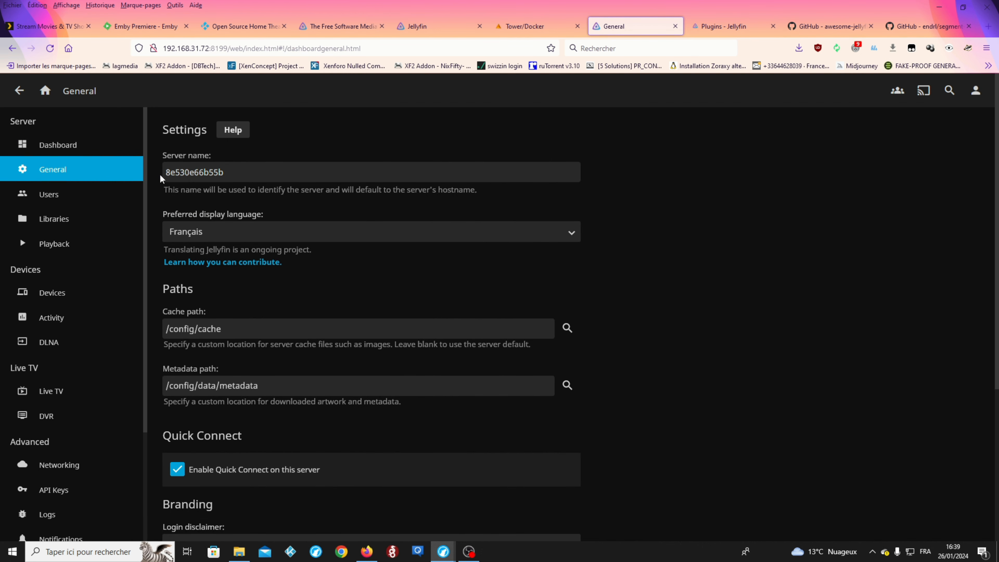
left_click_drag(242, 168, 135, 165)
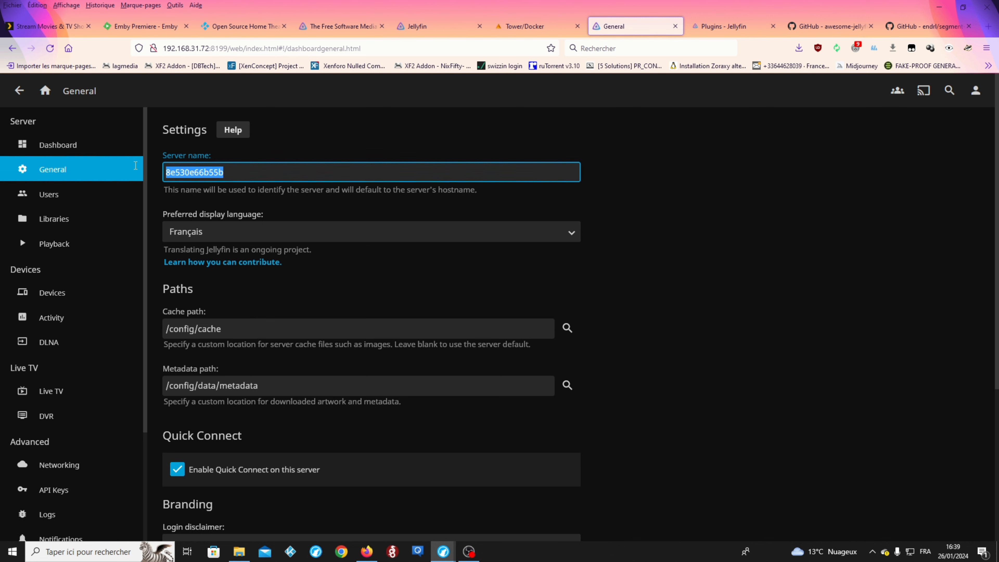
left_click(262, 217)
scroll(229, 248, "down", 3)
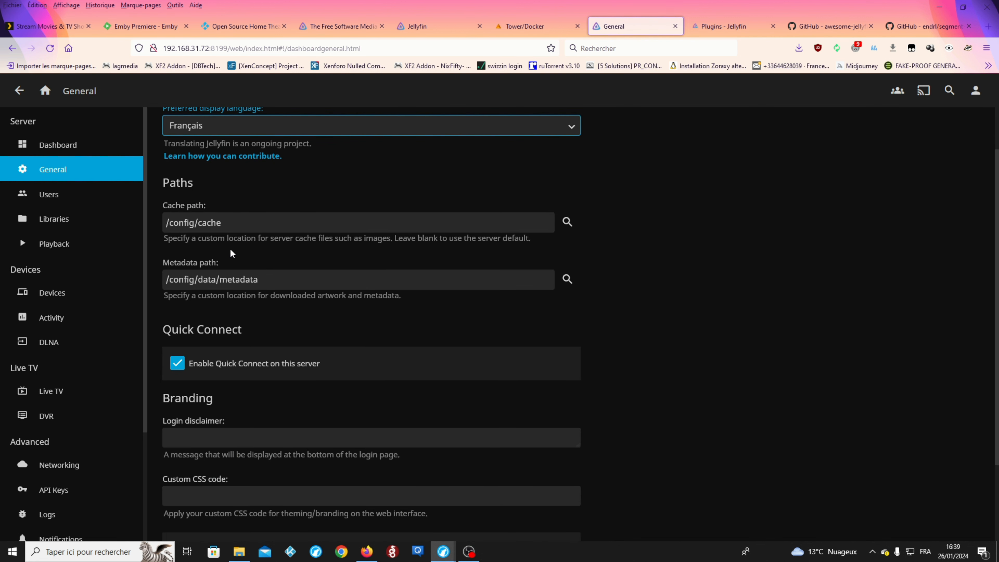
scroll(229, 248, "down", 3)
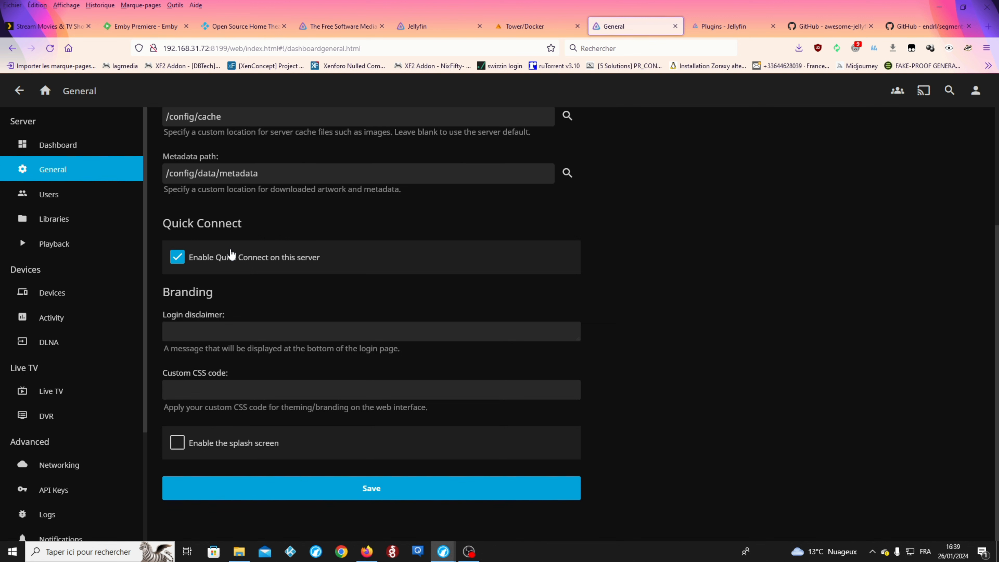
scroll(186, 388, "up", 6)
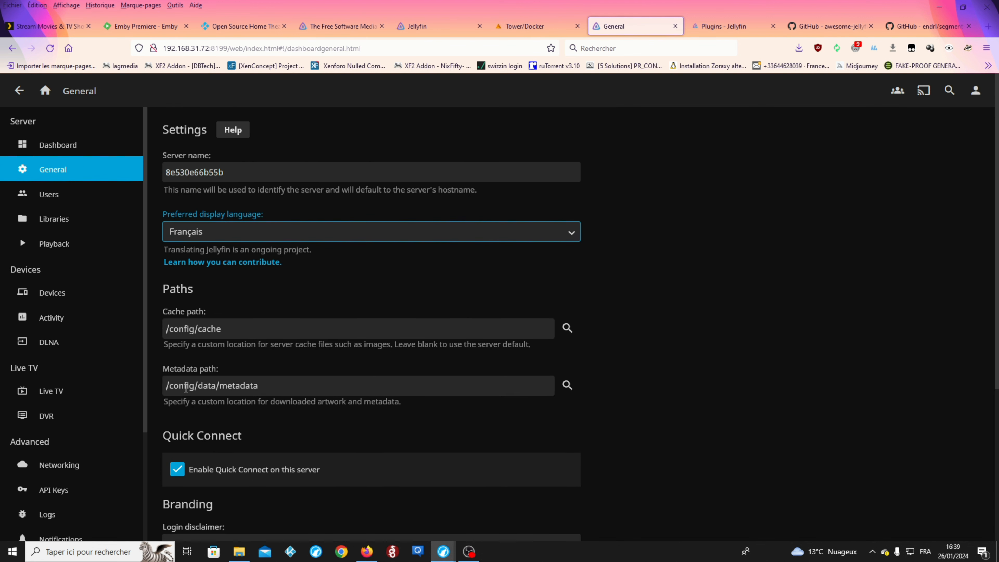
scroll(89, 357, "down", 3)
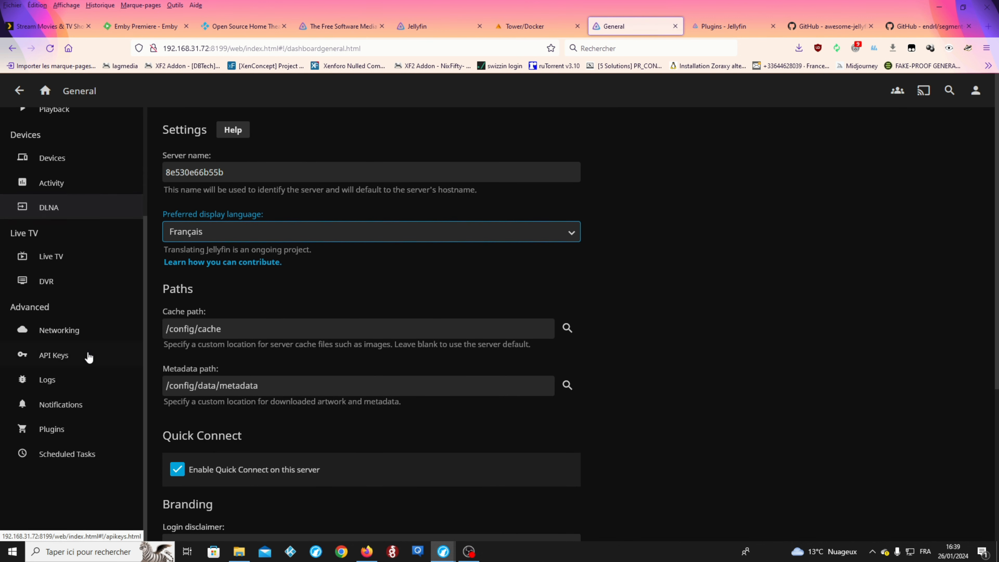
scroll(89, 356, "up", 3)
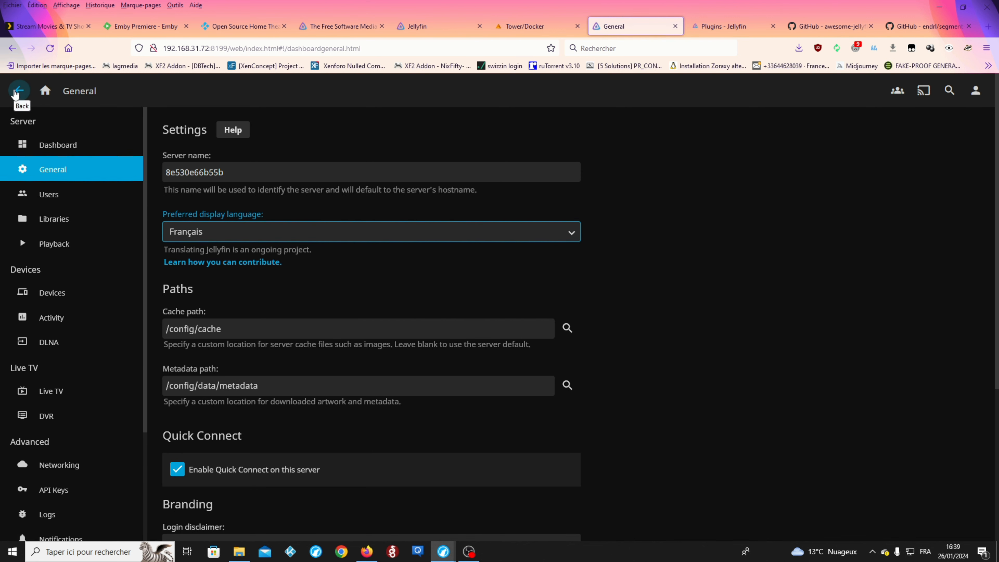
Return to the home page, review the user's profile page in the user settings, and go back to the settings list.
left_click(45, 92)
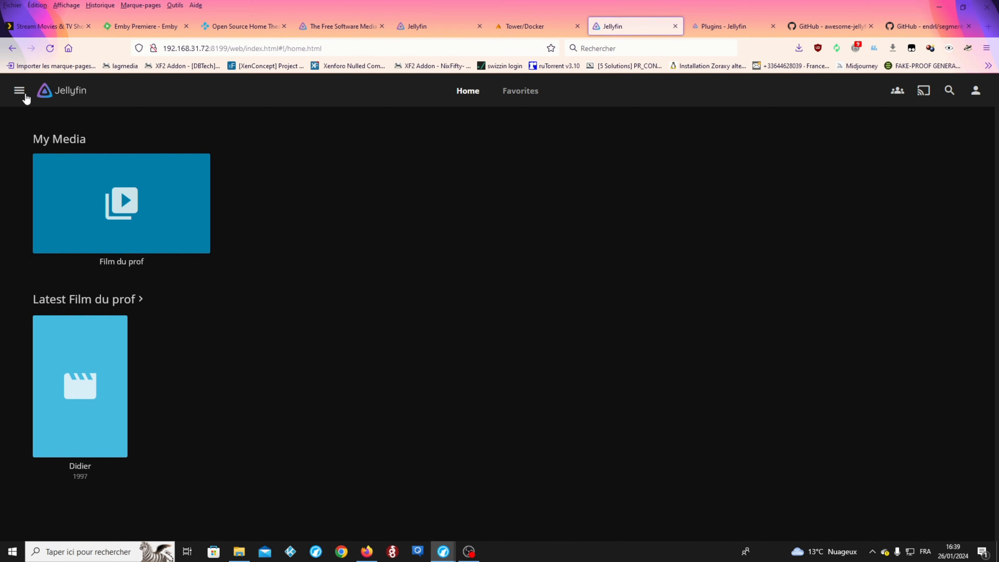
left_click(22, 92)
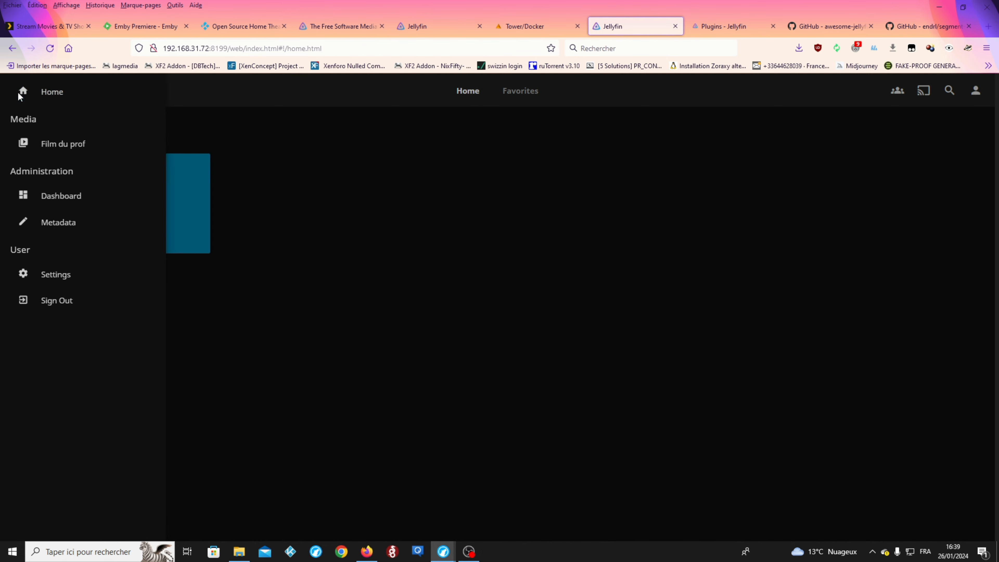
left_click(61, 274)
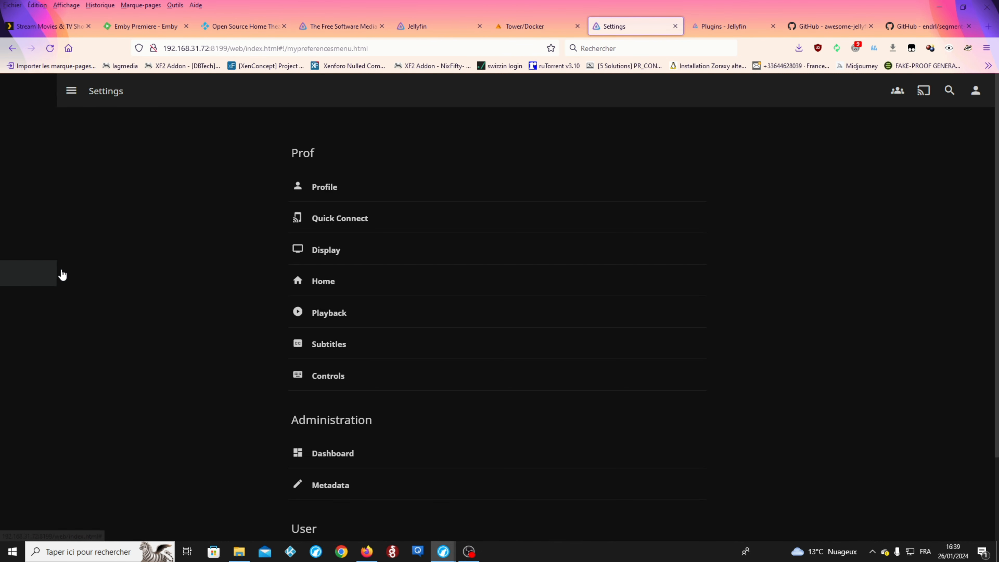
left_click(332, 188)
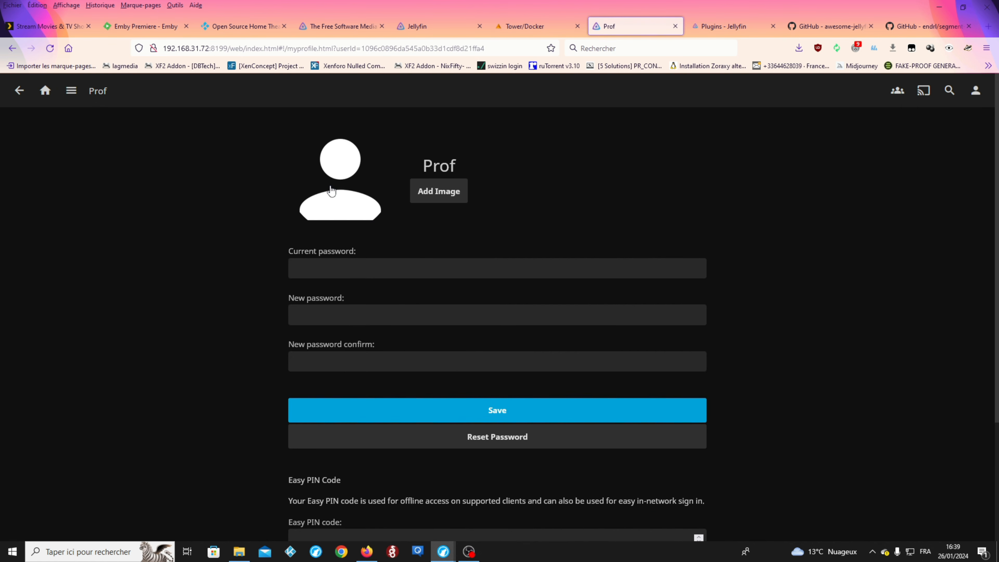
scroll(219, 248, "down", 3)
scroll(219, 248, "up", 3)
left_click(19, 91)
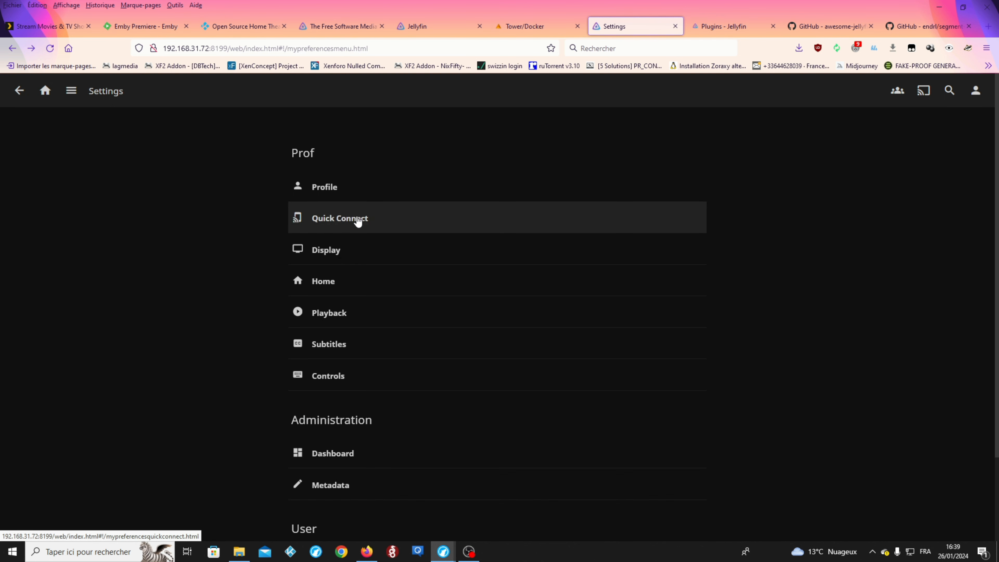
Review the user's Home screen and Controls preferences and return to the settings list.
left_click(335, 281)
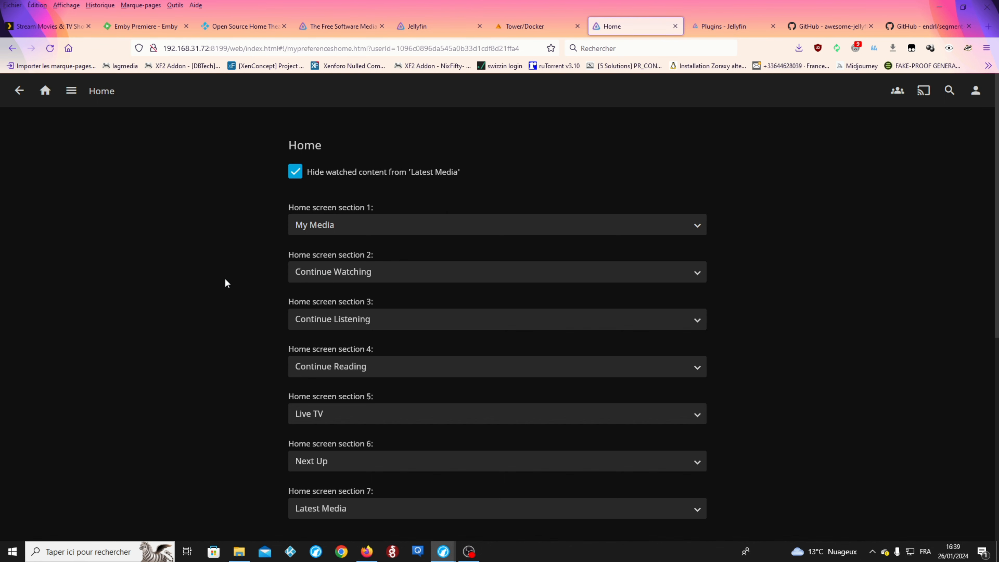
scroll(225, 280, "down", 8)
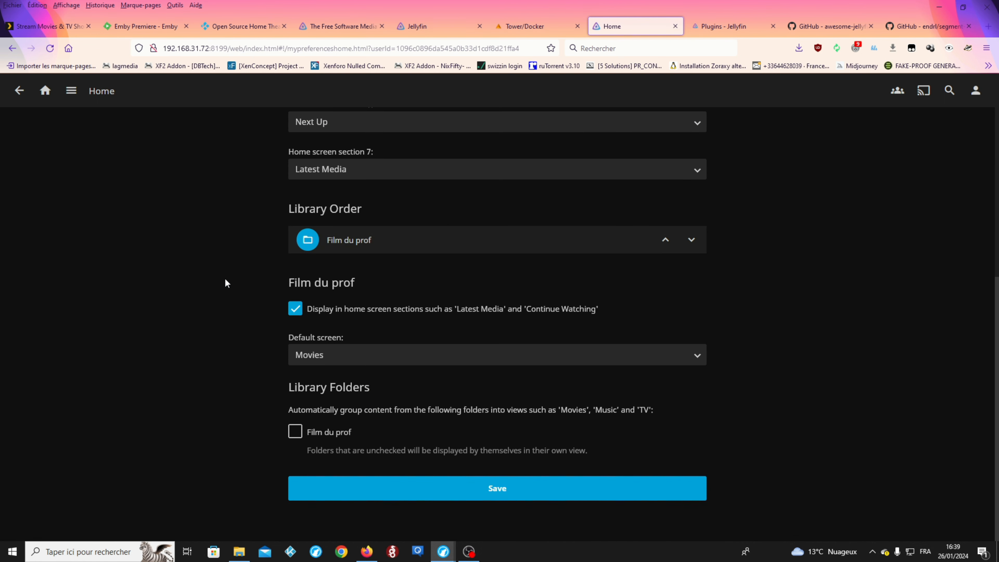
scroll(222, 263, "up", 8)
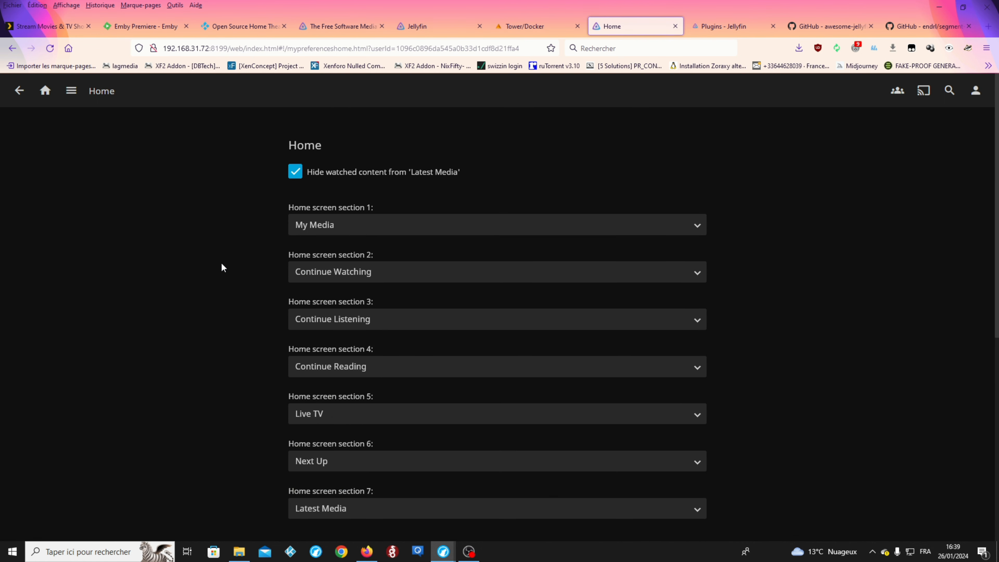
key("alt+Left")
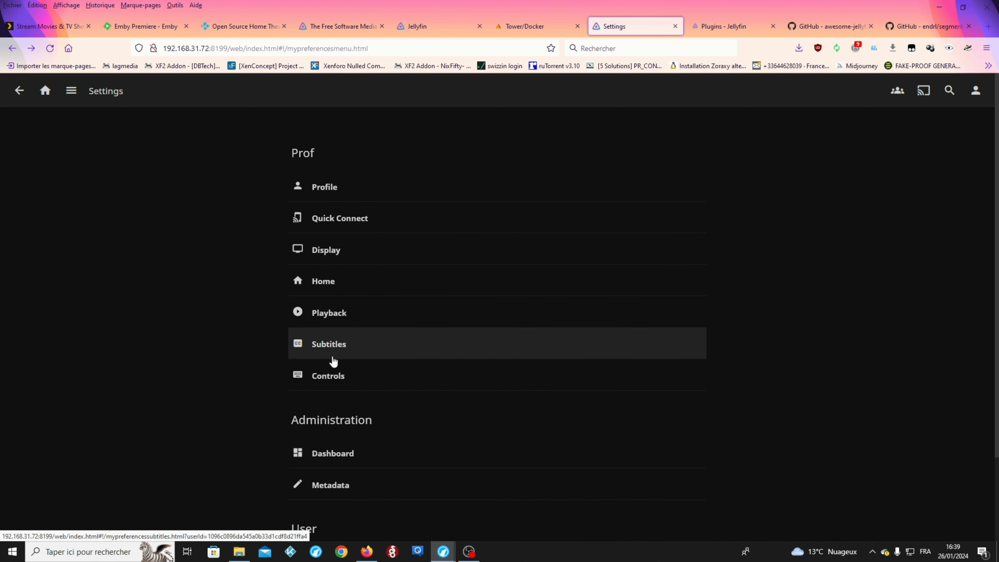
left_click(337, 375)
key("alt+Left")
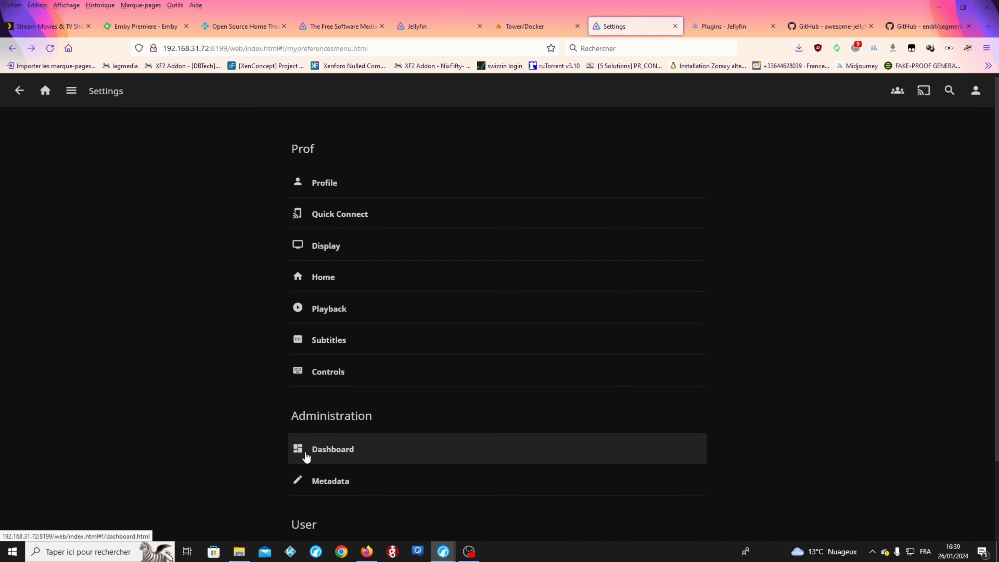
Go to the administration dashboard and open the server's general settings.
scroll(315, 413, "down", 2)
left_click(343, 366)
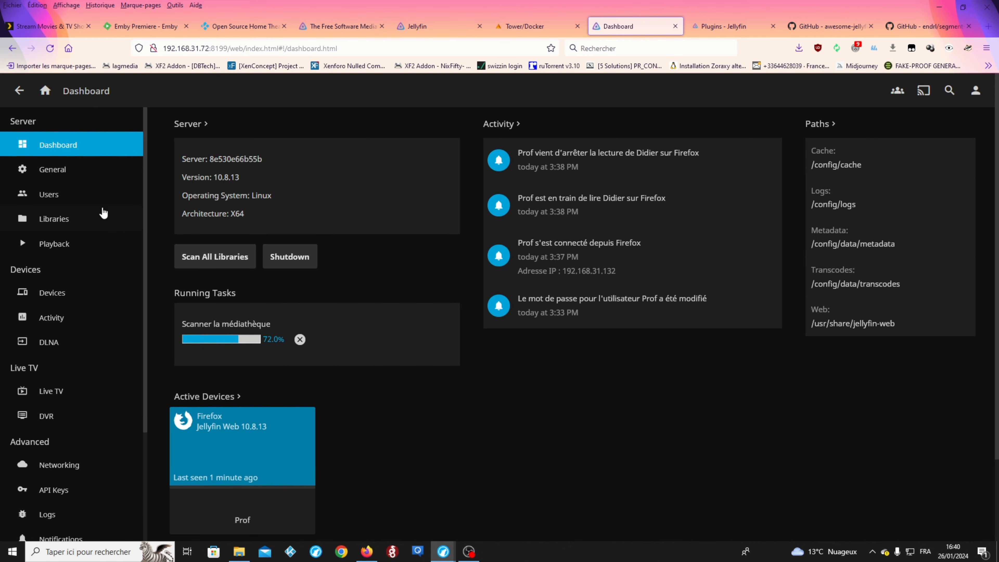
scroll(417, 427, "down", 3)
scroll(417, 422, "up", 3)
left_click(46, 178)
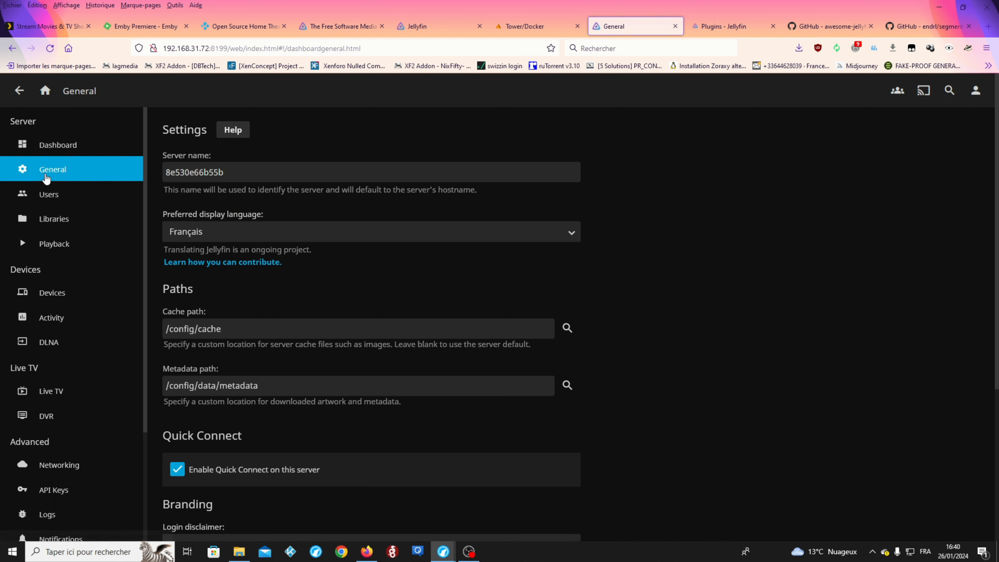
Review the rest of the server's general settings, including paths, Quick Connect and branding.
scroll(448, 280, "down", 5)
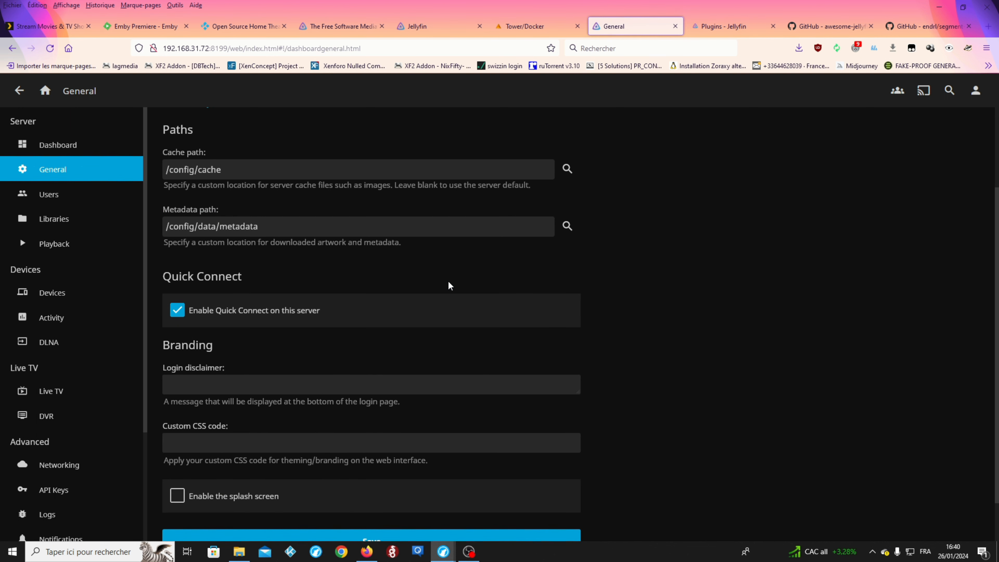
scroll(451, 286, "down", 2)
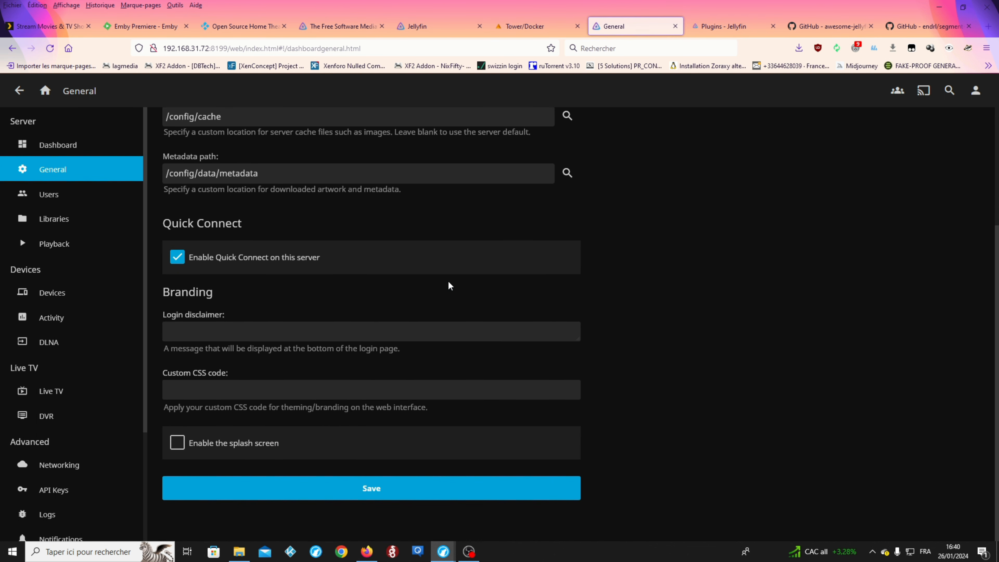
scroll(450, 287, "up", 7)
Open the existing user's account from the server's user list and review its permissions, remote control and login options.
left_click(51, 197)
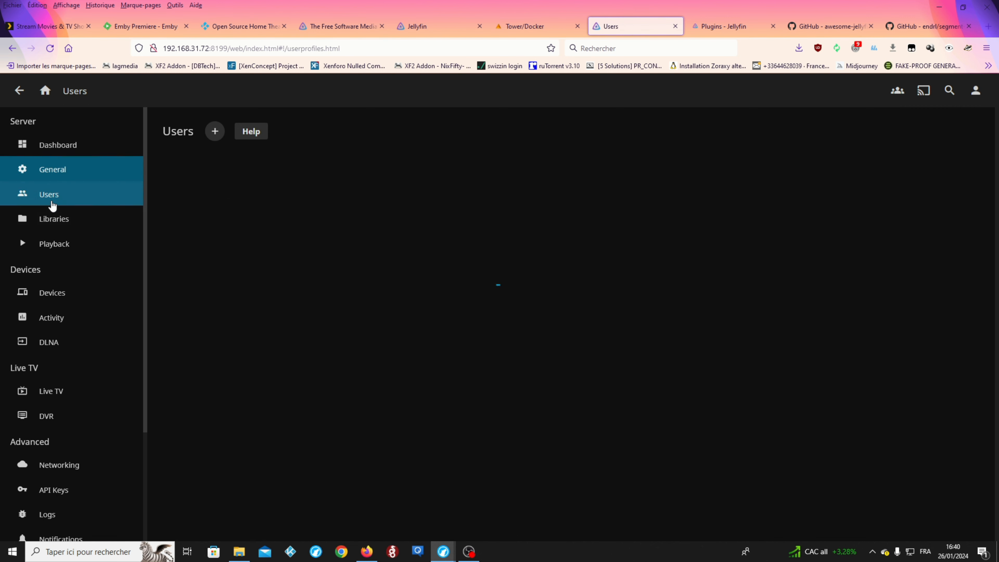
left_click(225, 251)
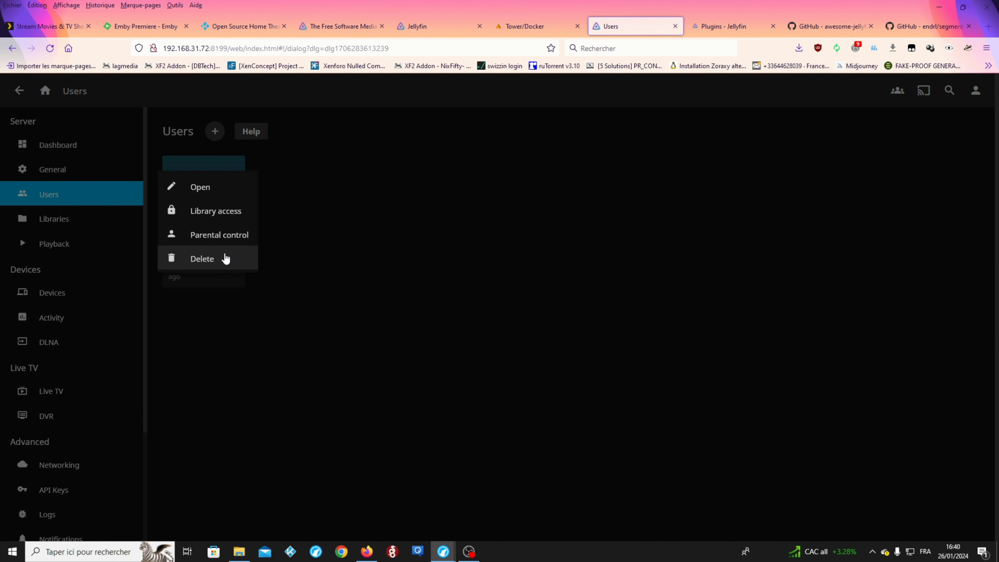
left_click(212, 188)
scroll(395, 311, "down", 15)
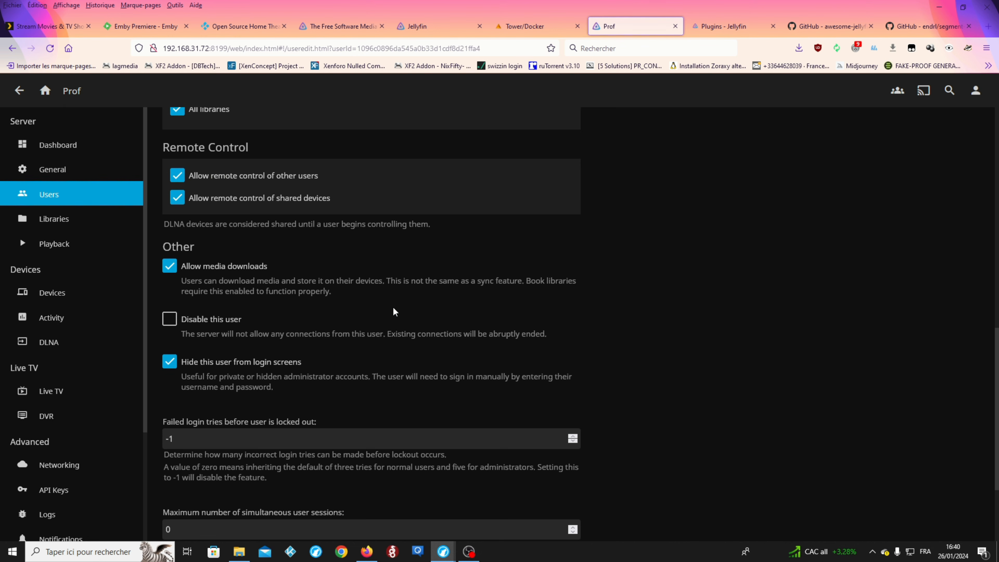
scroll(393, 311, "down", 3)
scroll(394, 314, "up", 20)
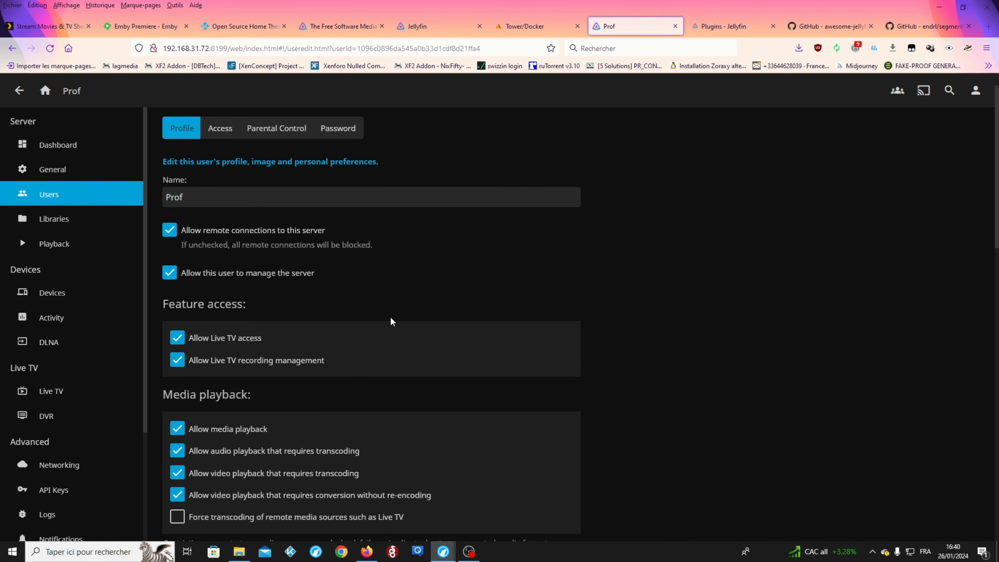
scroll(390, 316, "up", 1)
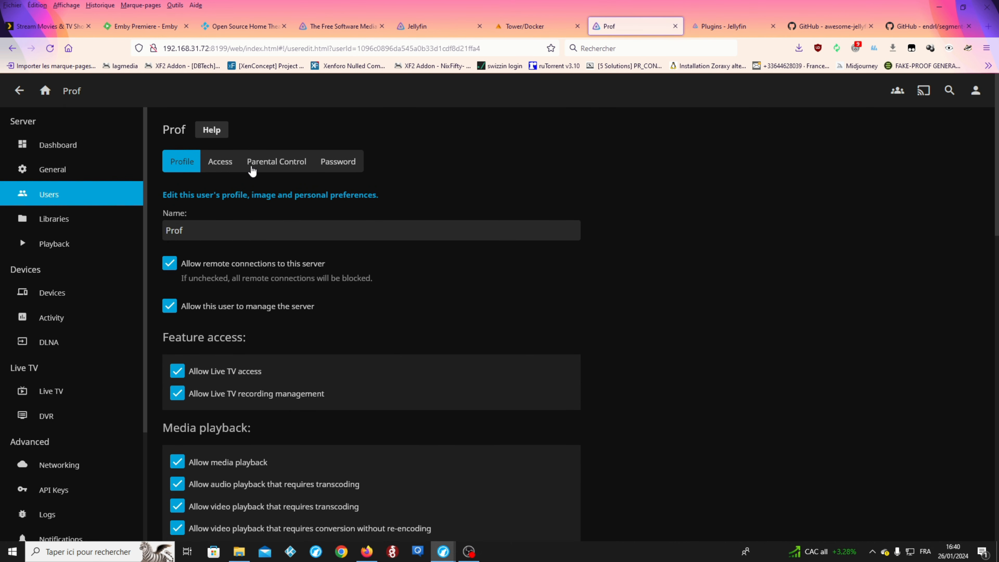
View the media libraries page and review the server's transcoding settings under Playback.
left_click(56, 225)
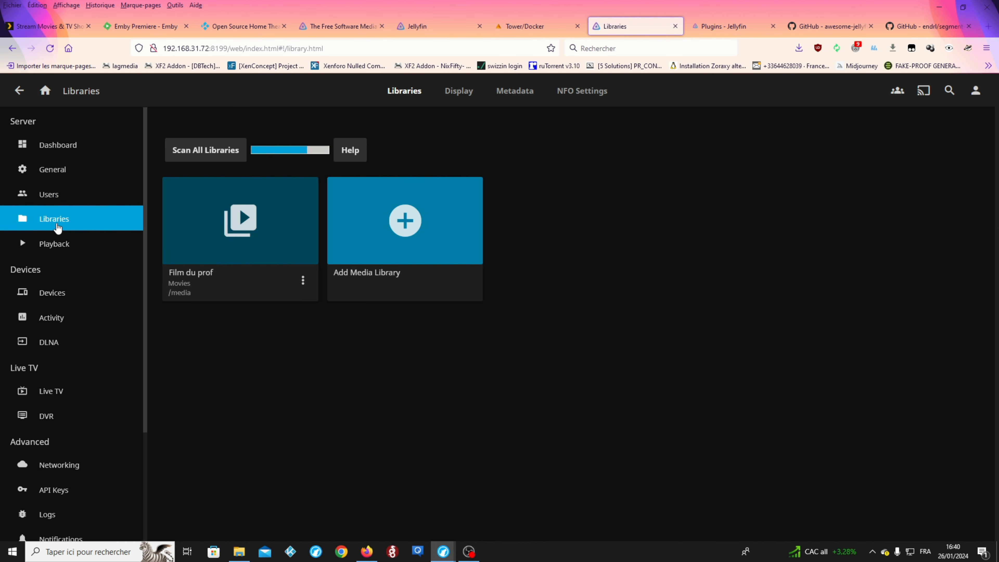
left_click(60, 246)
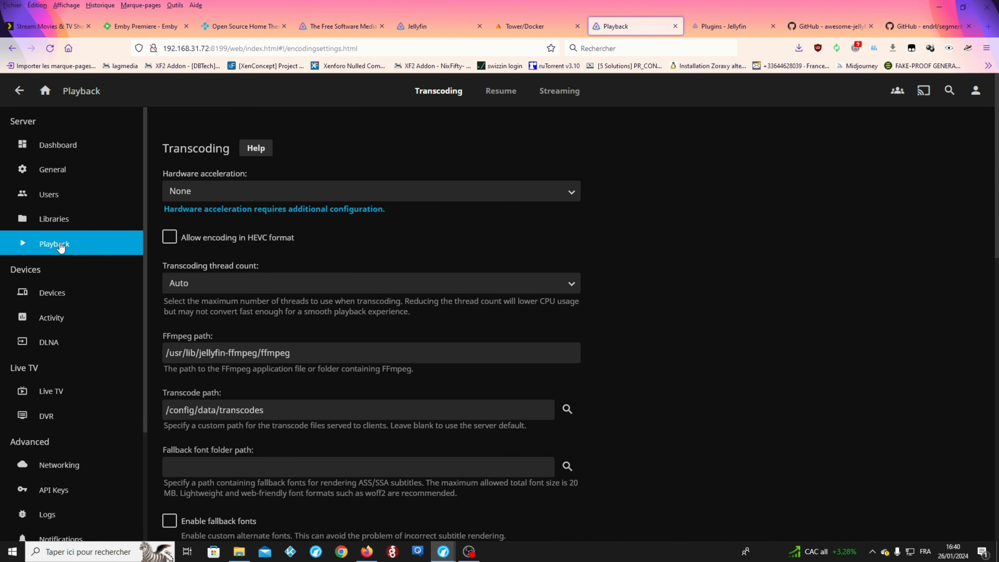
scroll(379, 254, "down", 3)
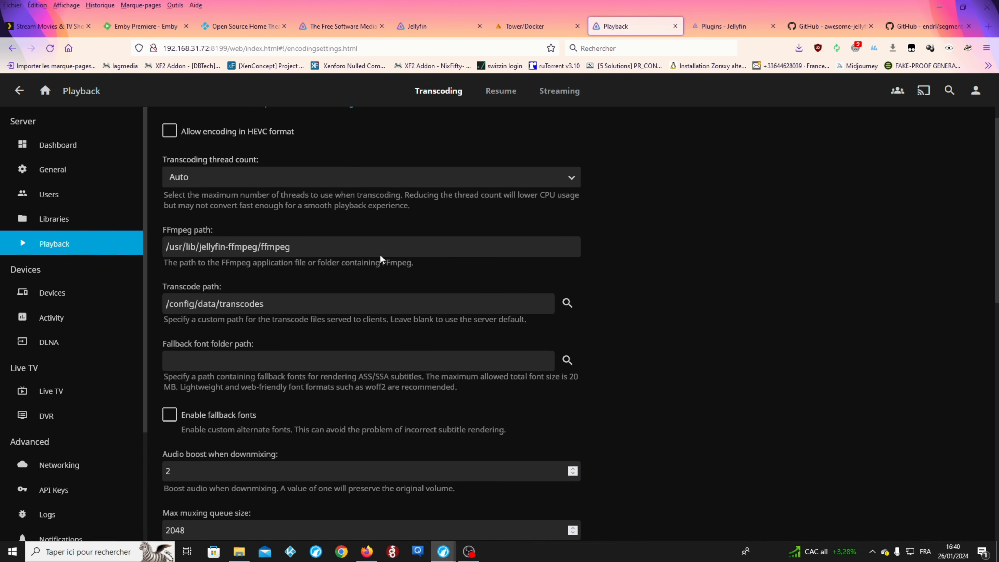
scroll(379, 254, "down", 3)
scroll(381, 260, "down", 3)
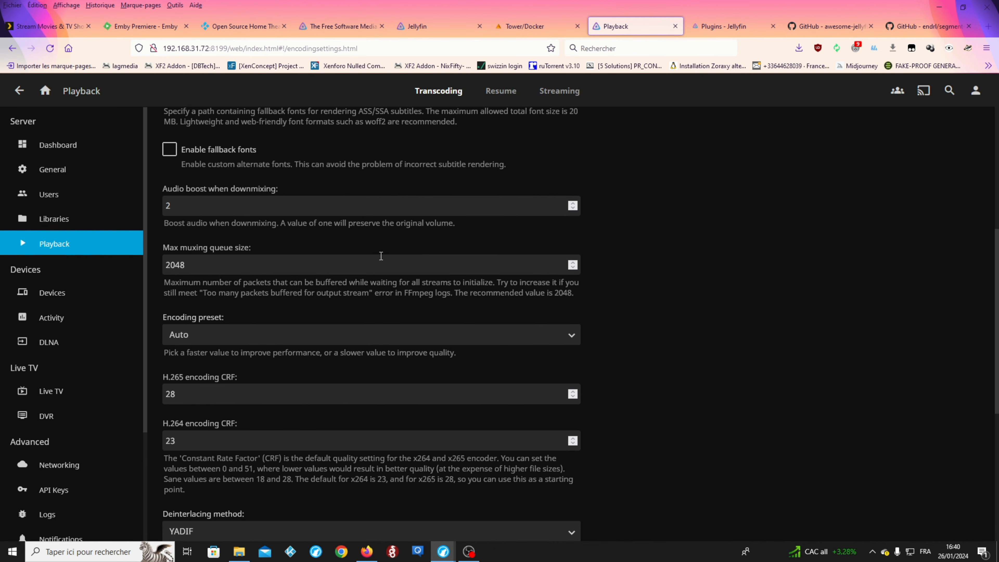
scroll(381, 256, "down", 3)
scroll(380, 261, "down", 3)
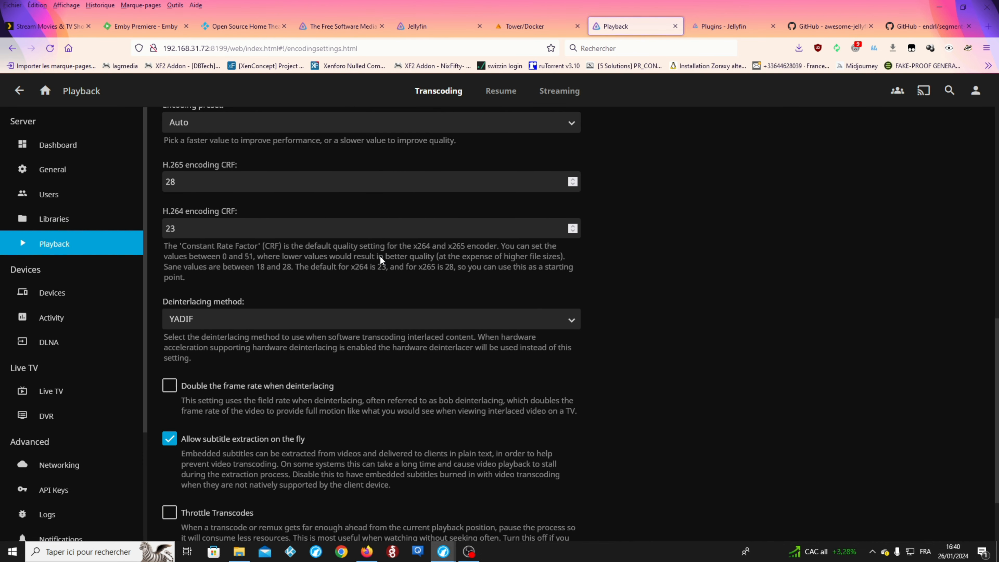
scroll(379, 258, "down", 3)
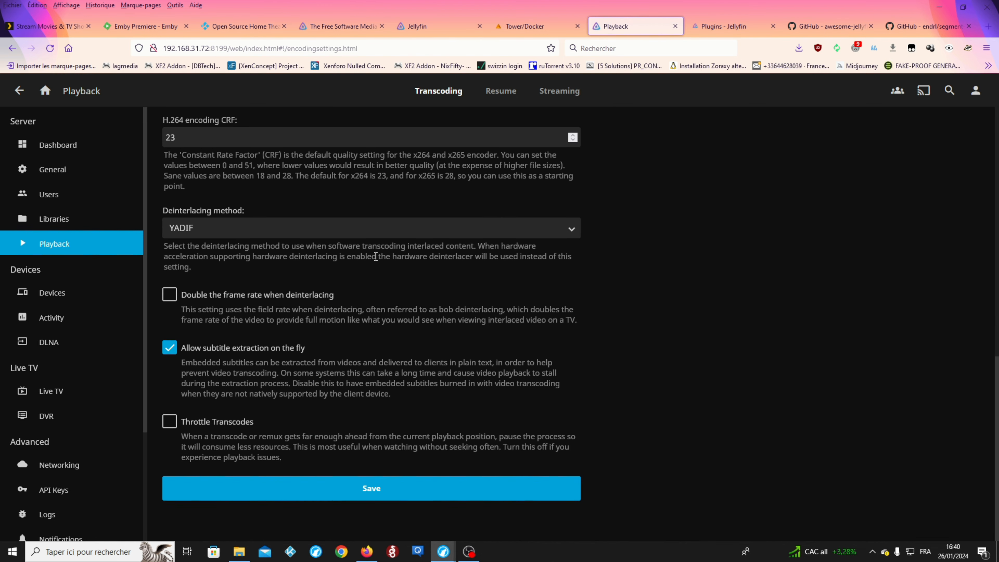
Look through the Devices and Activity pages and review the DLNA settings.
left_click(46, 299)
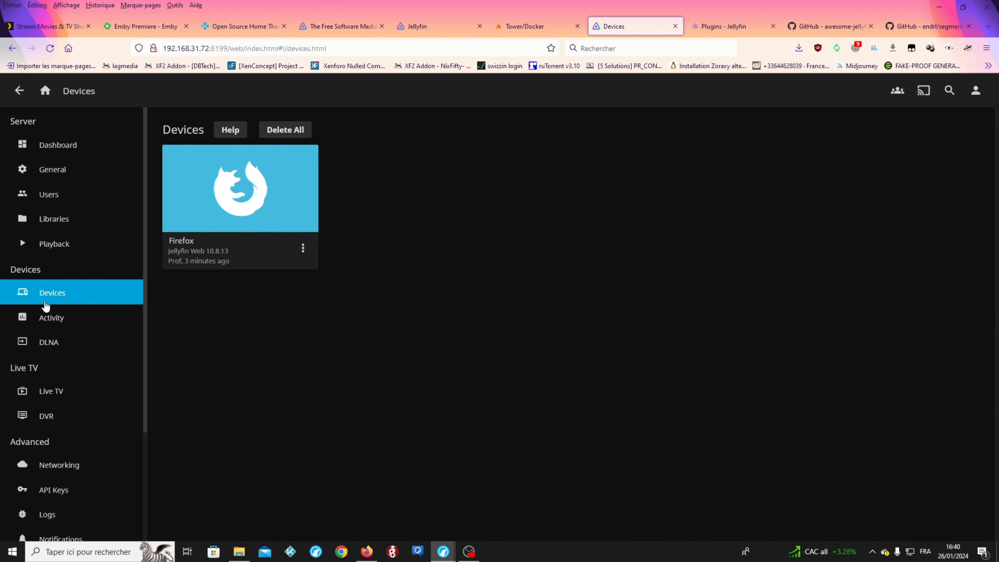
left_click(47, 319)
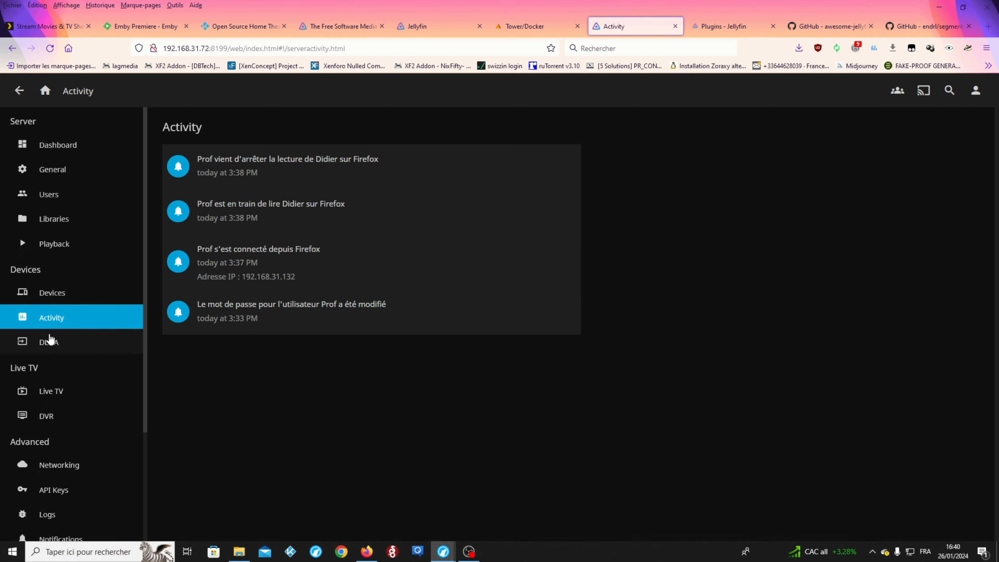
left_click(49, 343)
left_click(49, 295)
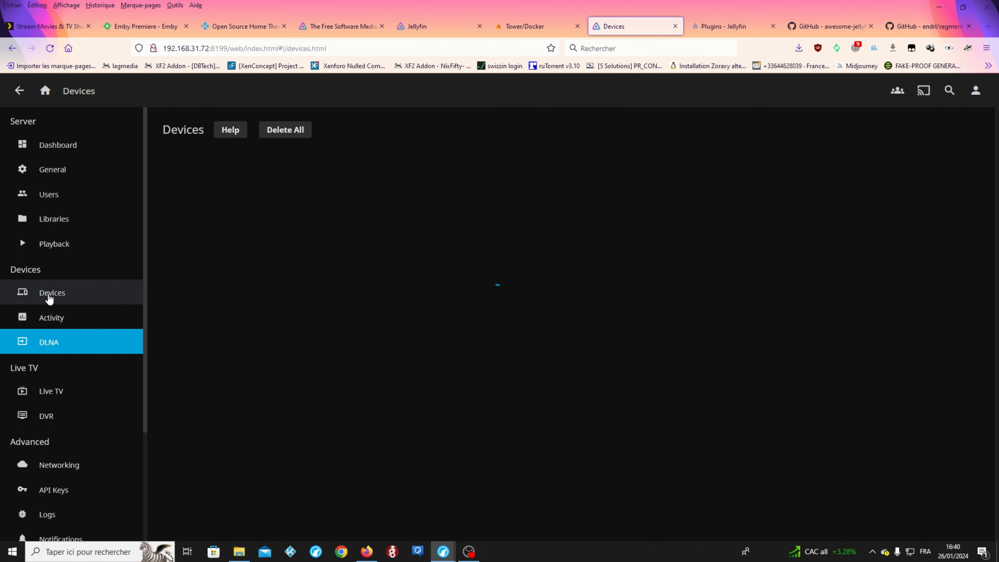
left_click(54, 350)
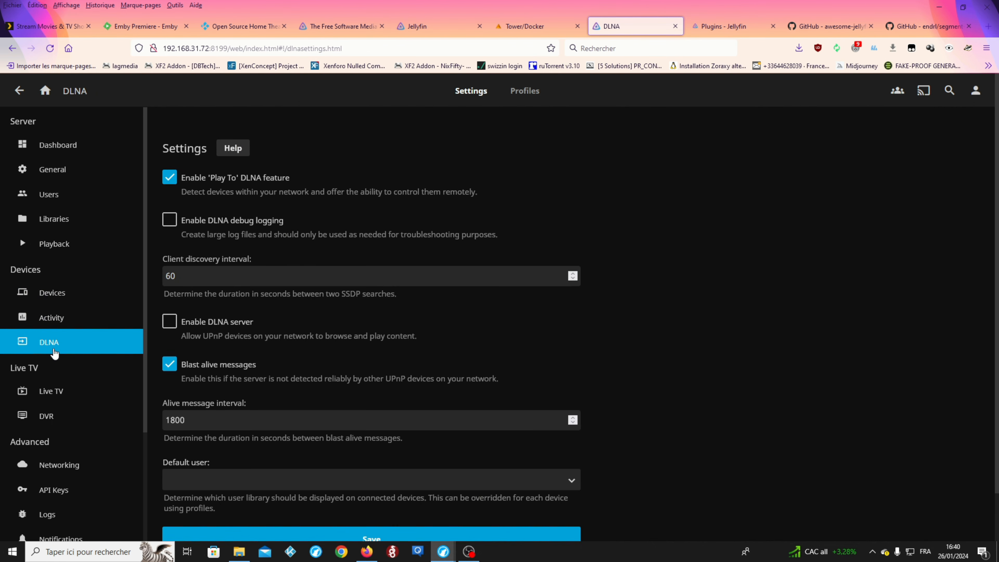
scroll(383, 324, "down", 2)
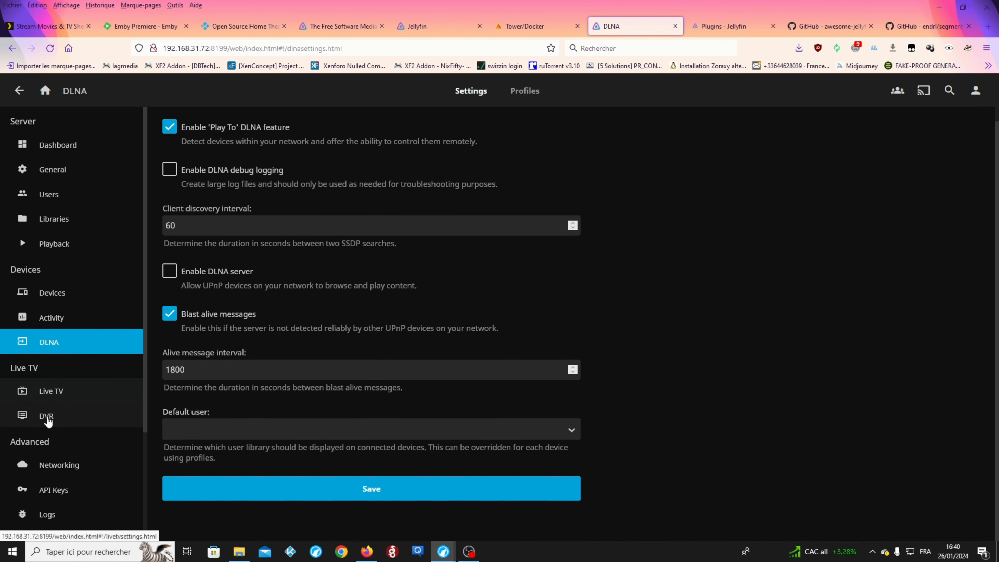
scroll(45, 417, "down", 3)
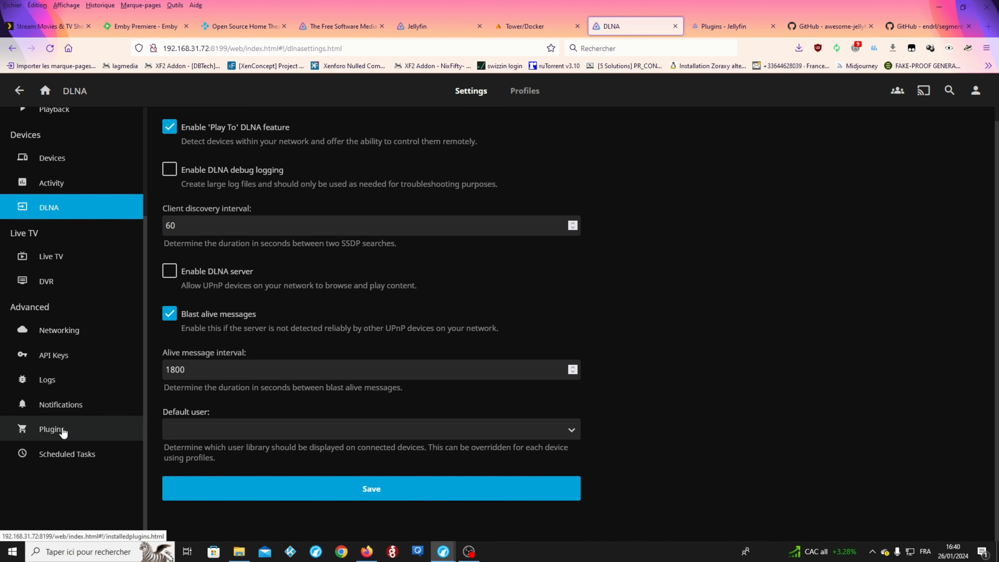
scroll(54, 346, "up", 3)
View the server dashboard and the home page, and look over the user settings list.
left_click(43, 156)
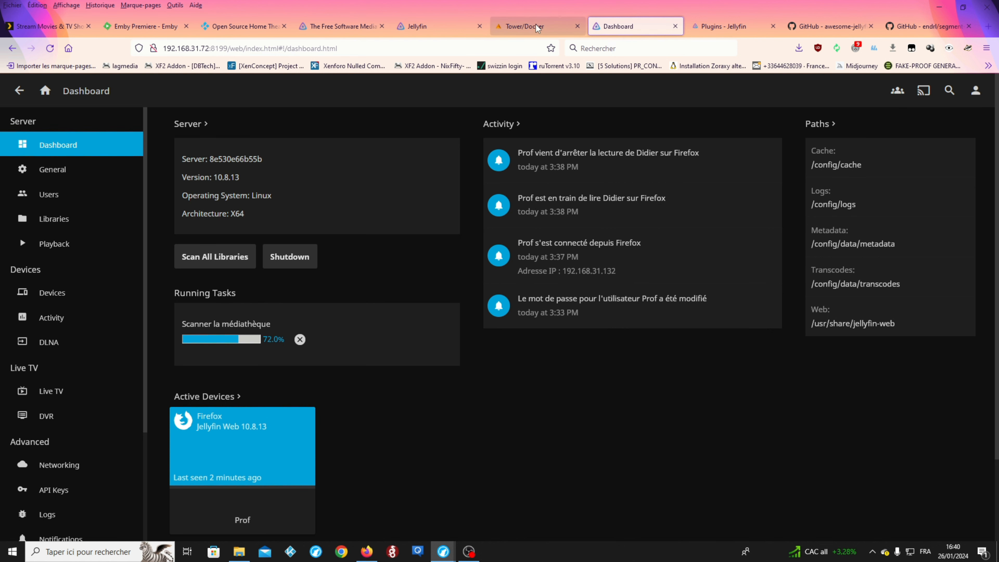
left_click(44, 92)
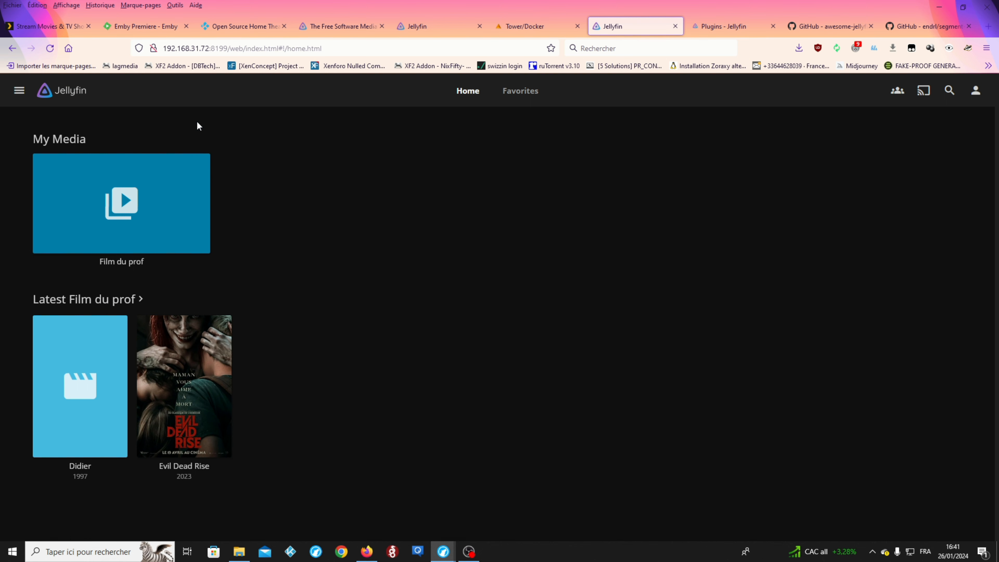
left_click(976, 91)
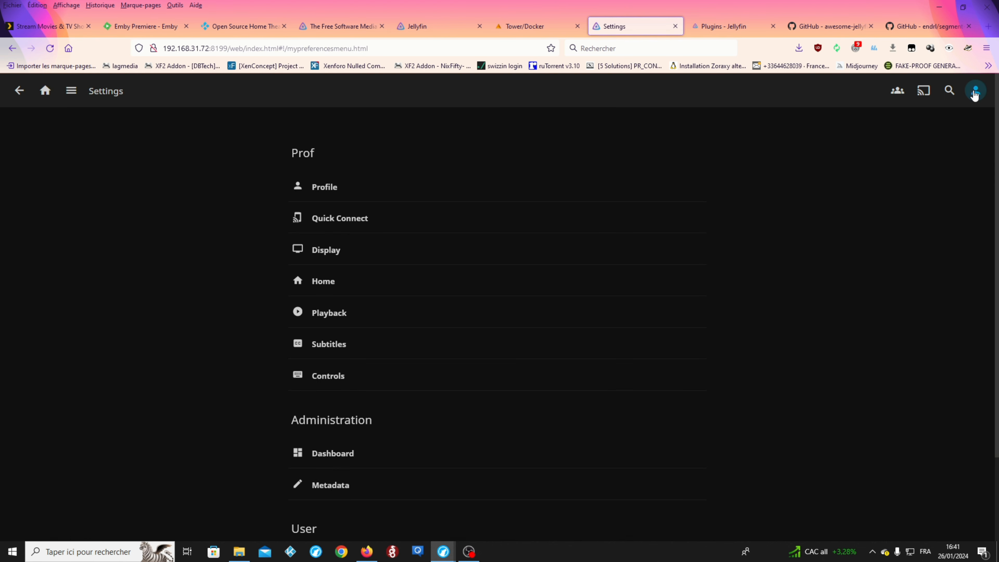
scroll(495, 297, "down", 2)
scroll(495, 239, "up", 2)
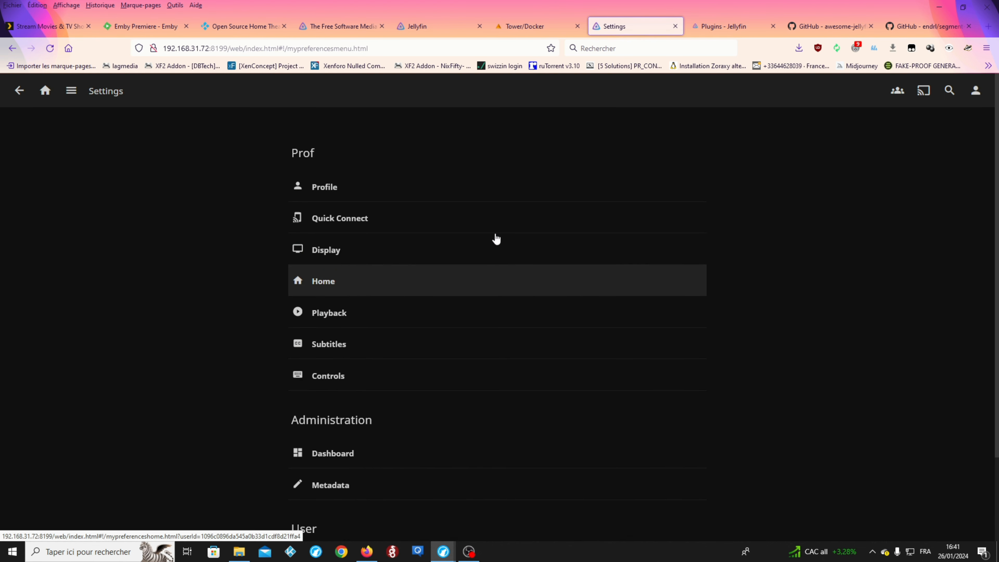
Switch to Unraid's Docker page, restart the binhex-jellyfin-1 container, and return to the Jellyfin settings page.
left_click(536, 26)
left_click(13, 204)
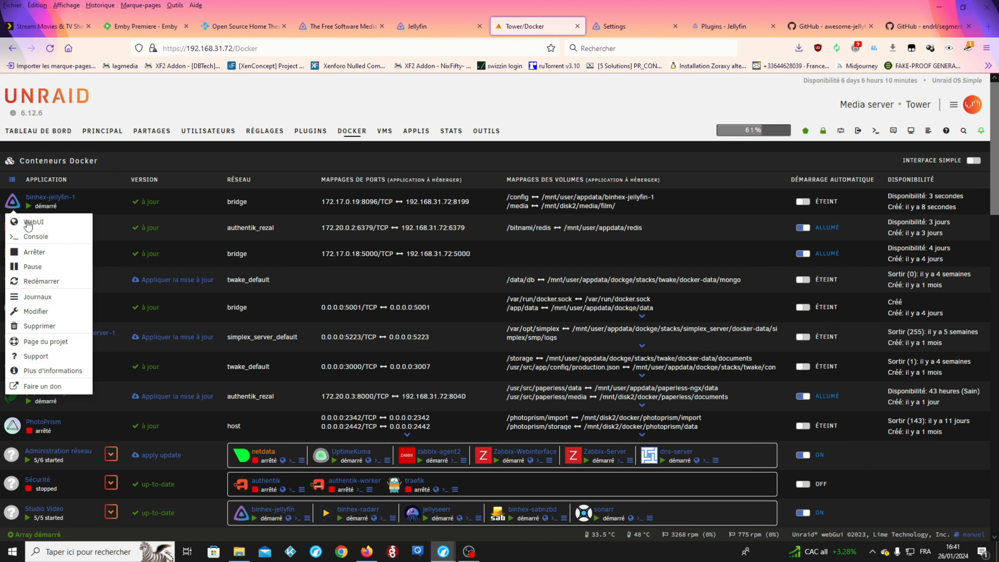
left_click(44, 284)
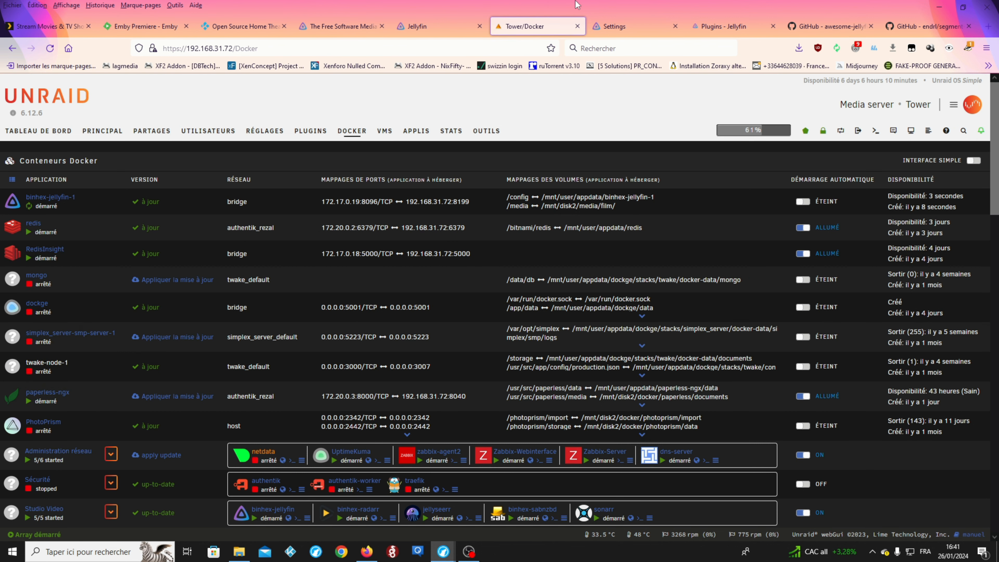
left_click(640, 31)
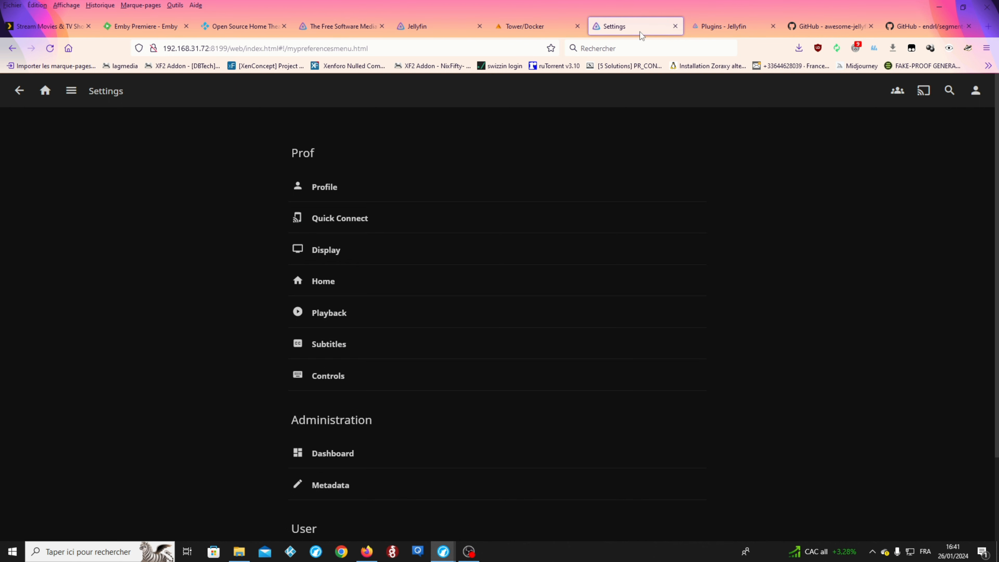
Check the logs of the binhex-jellyfin-1 container in Unraid and close the log view.
left_click(508, 30)
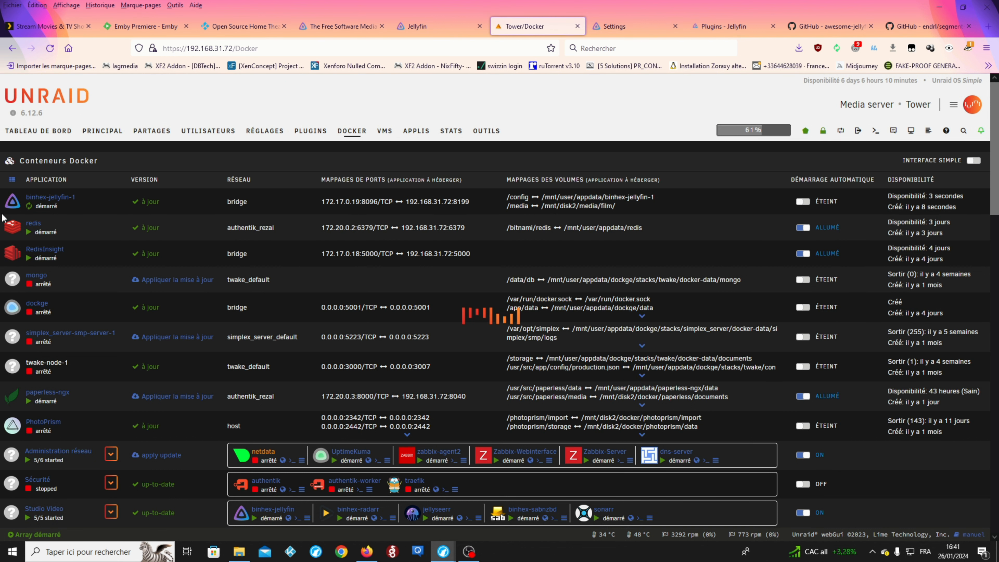
left_click(12, 201)
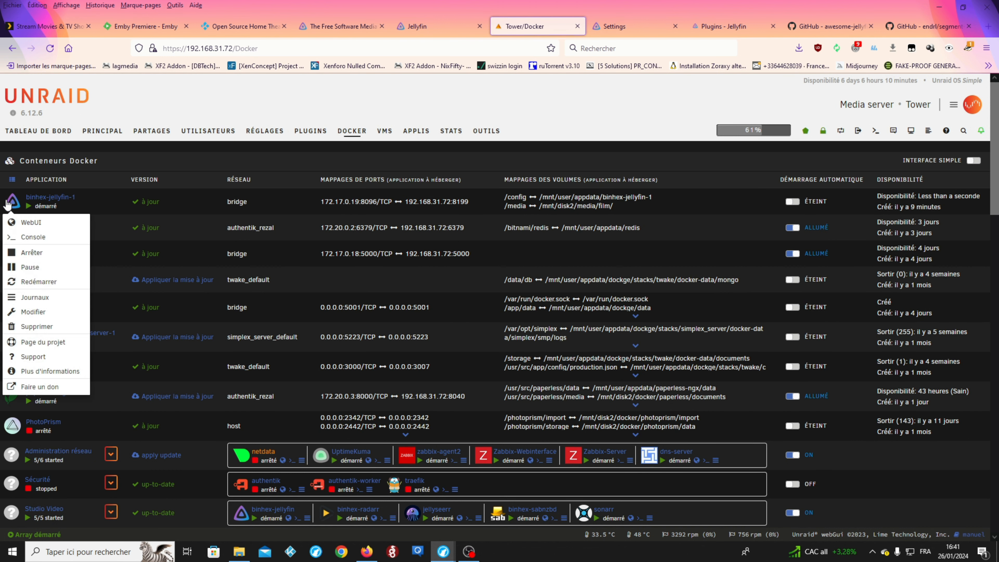
left_click(33, 297)
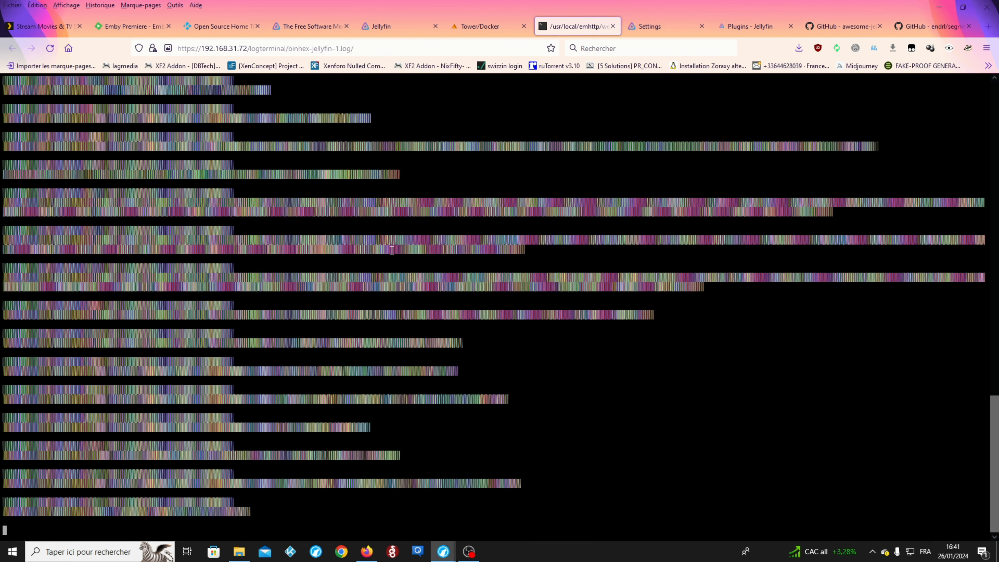
left_click(613, 26)
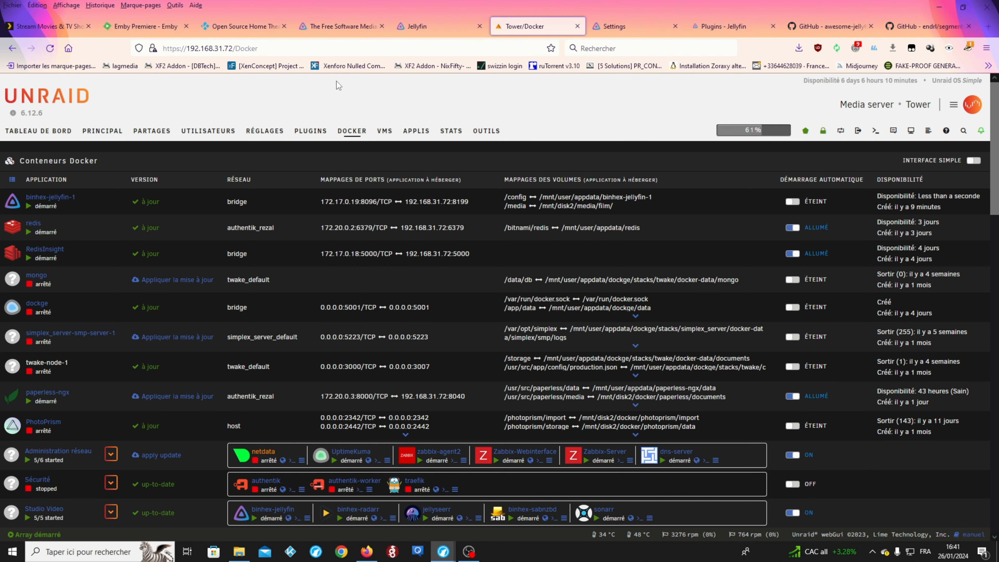
Reload the Jellyfin settings page, look over its options, and go to the Jellyfin home page.
left_click(608, 26)
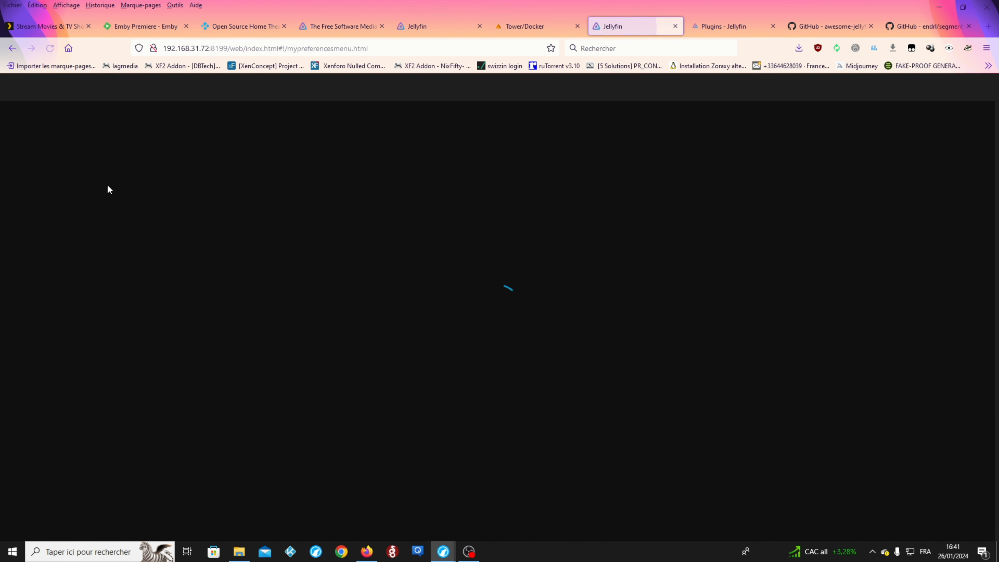
scroll(325, 279, "down", 3)
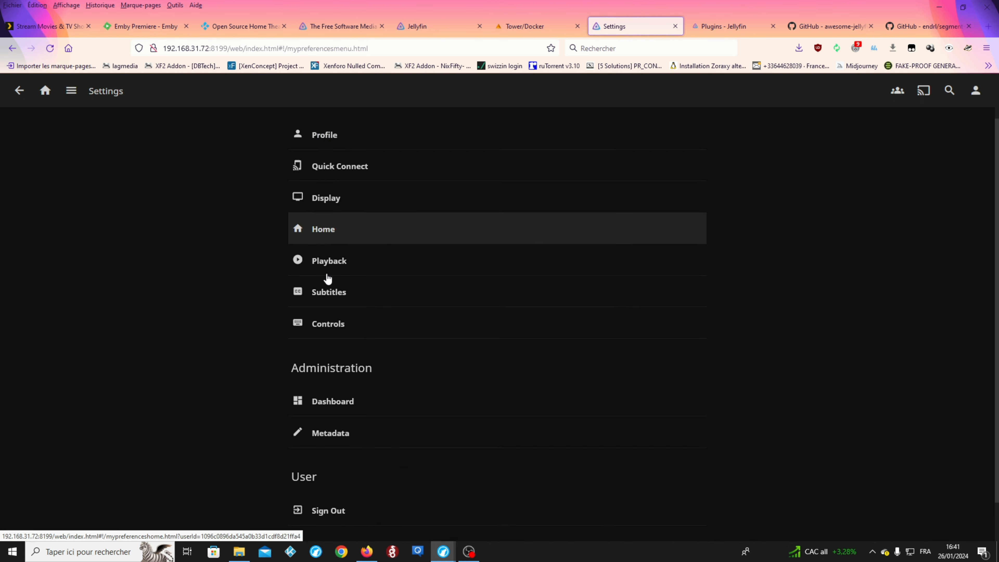
scroll(305, 272, "up", 3)
left_click(44, 91)
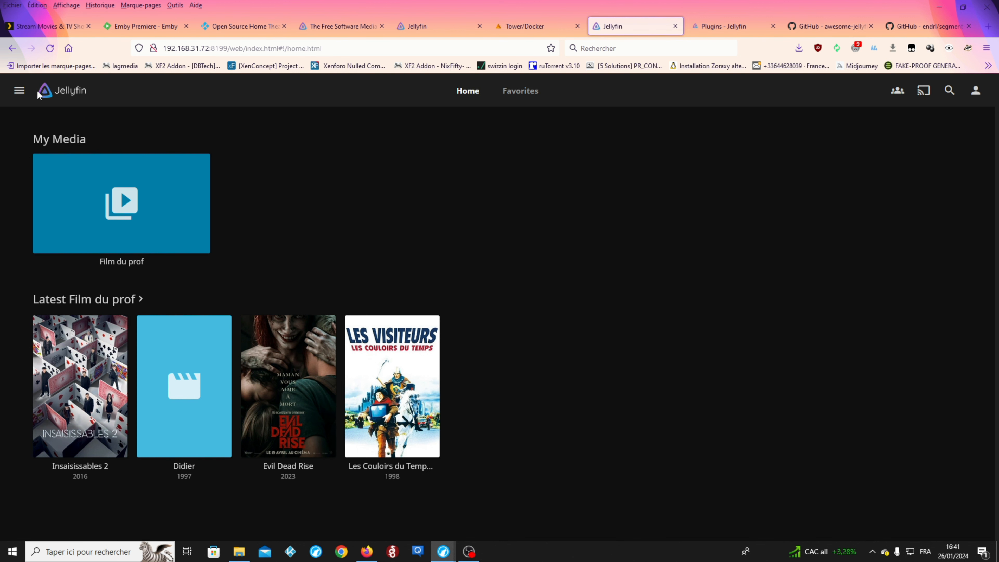
Open the user settings from the navigation menu and return to the home page.
left_click(19, 90)
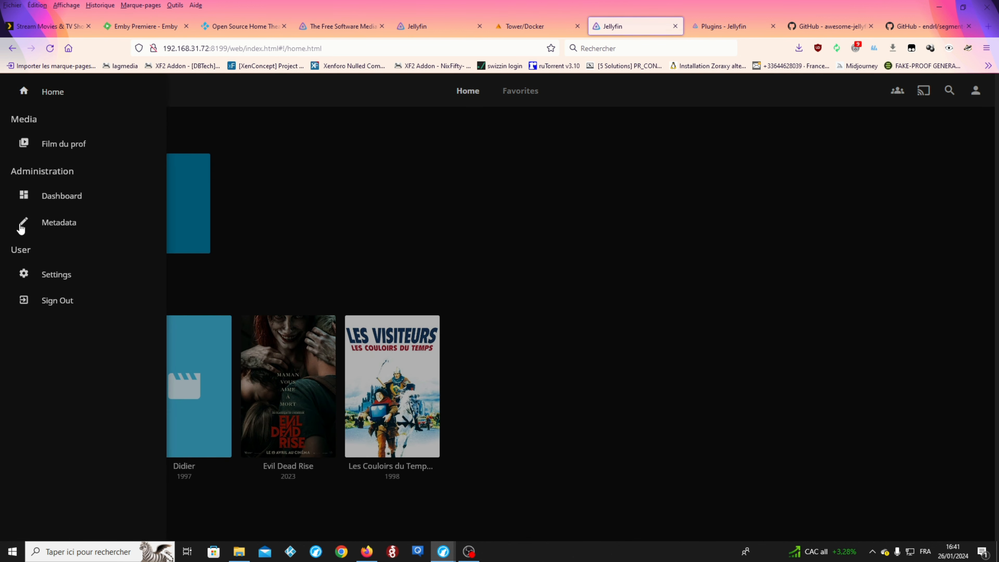
left_click(39, 278)
left_click(18, 91)
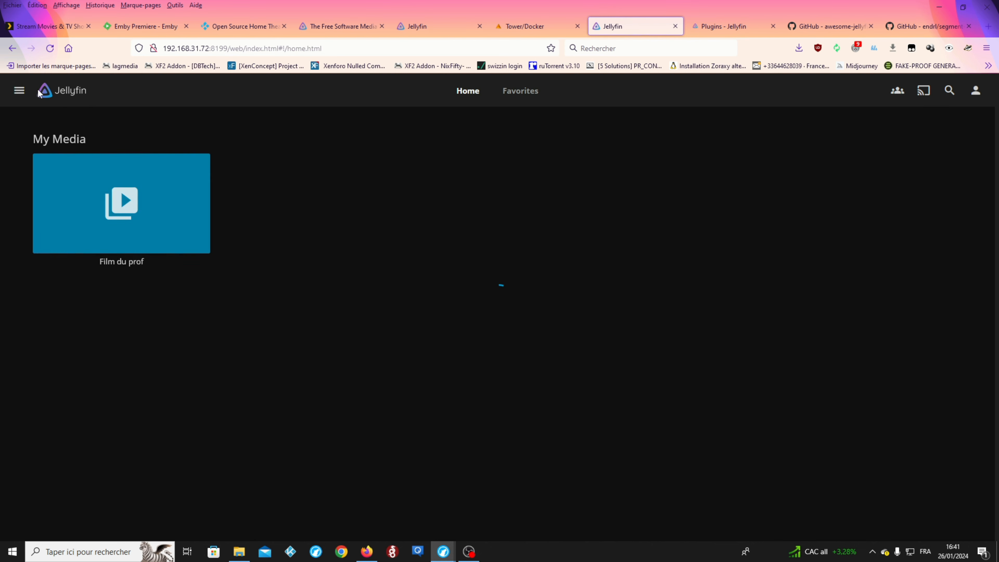
Open the server dashboard from the navigation menu, look at its overview, and return to the home page.
left_click(19, 90)
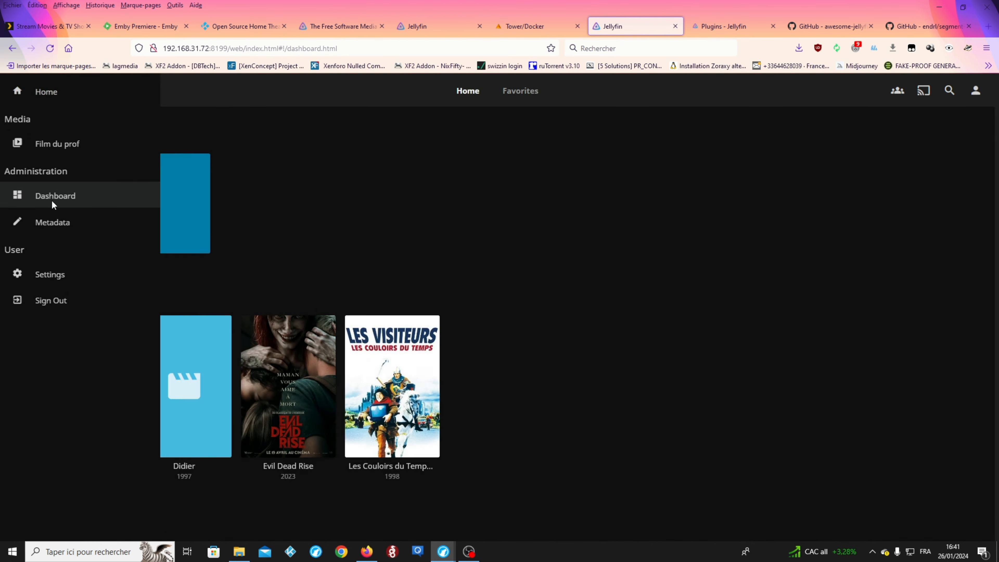
left_click(51, 198)
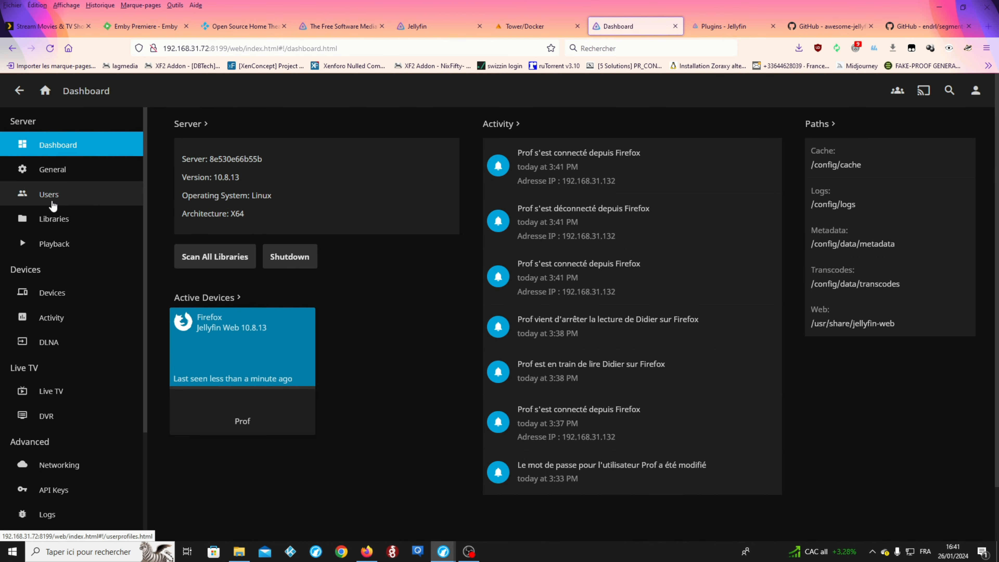
left_click(19, 90)
Open the user settings from the navigation menu and look through the listed profile, administration and user entries.
left_click(16, 93)
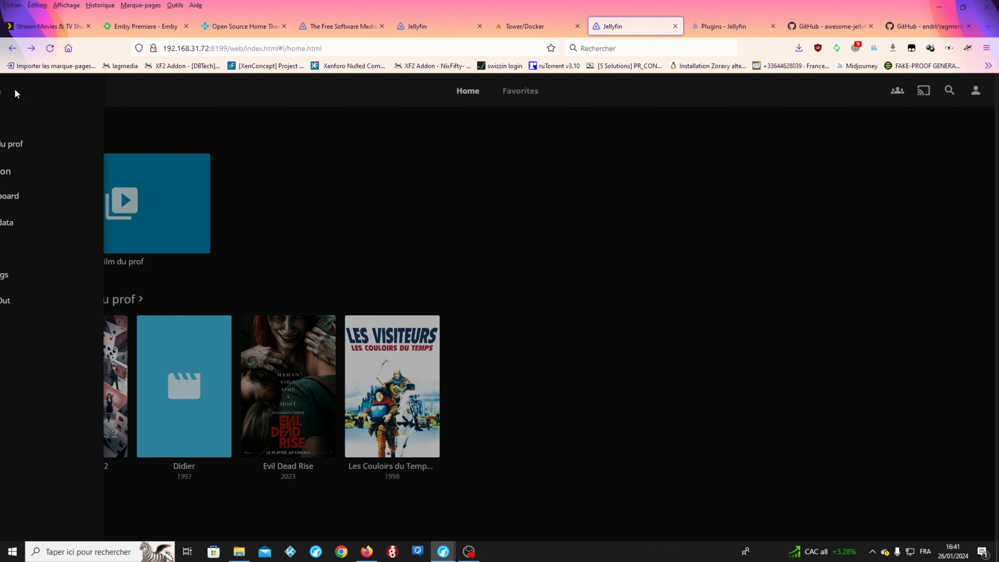
left_click(51, 277)
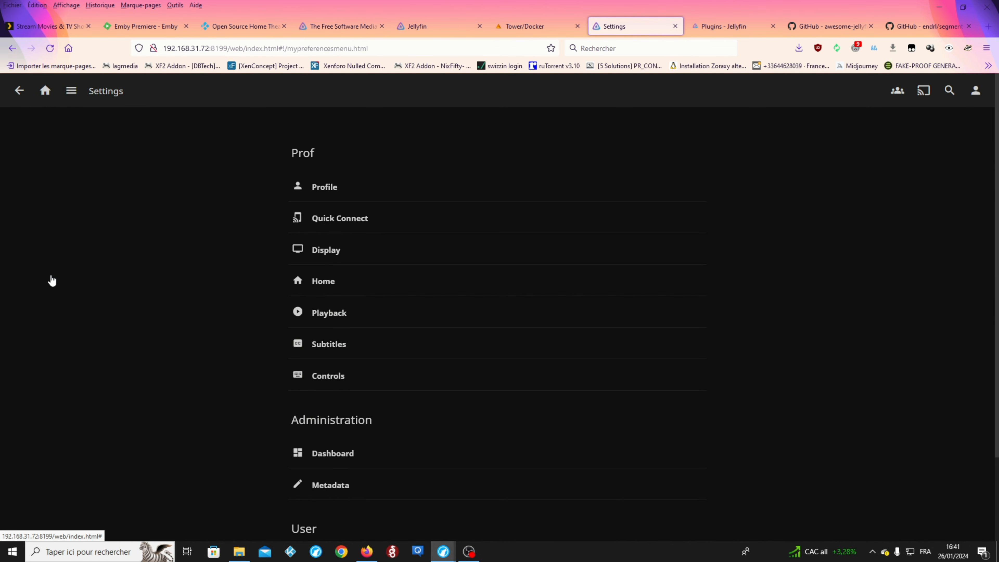
scroll(329, 299, "down", 3)
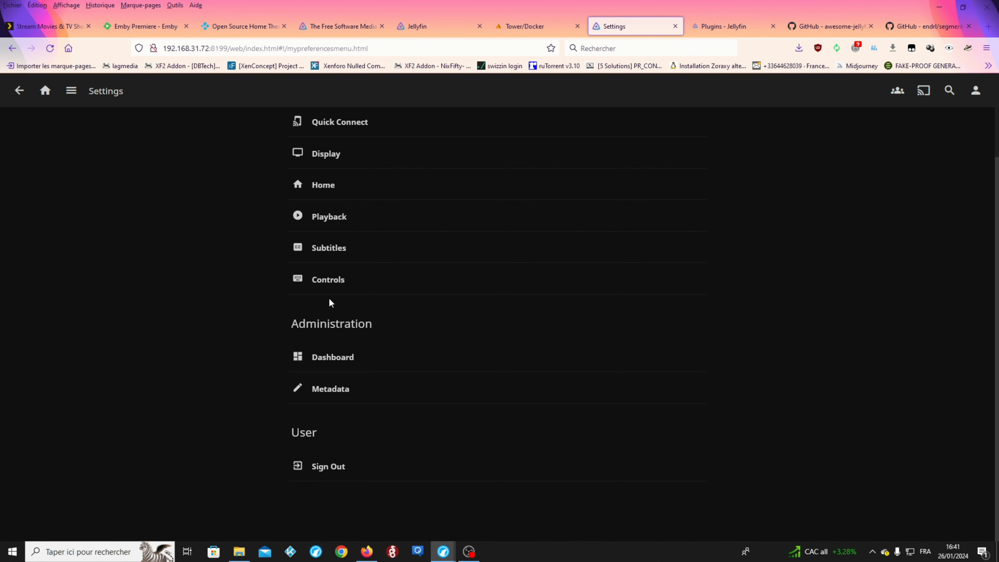
scroll(323, 281, "up", 3)
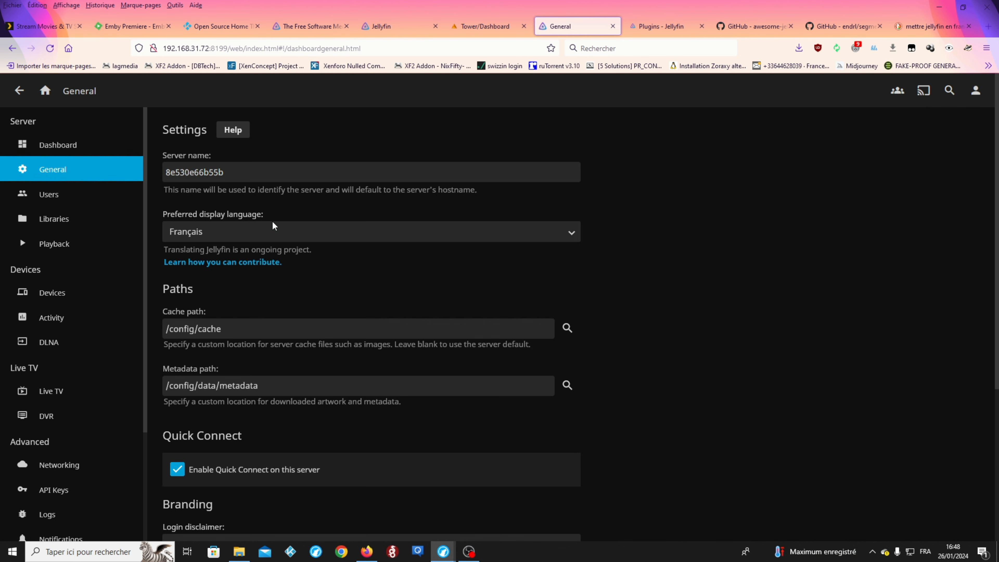
Review the server's General settings for language, paths and Quick Connect, and go to the Users page.
scroll(290, 224, "down", 2)
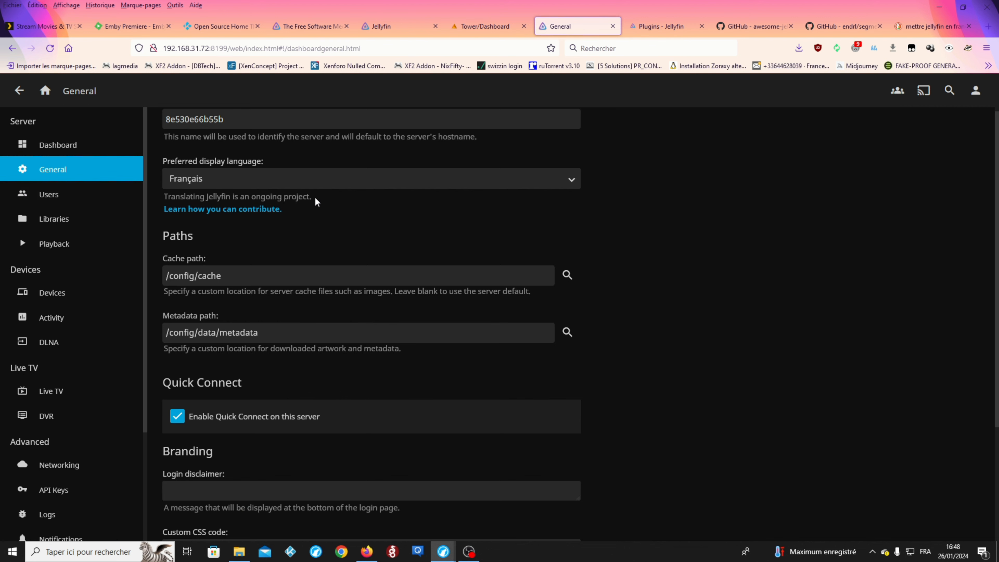
scroll(316, 201, "up", 2)
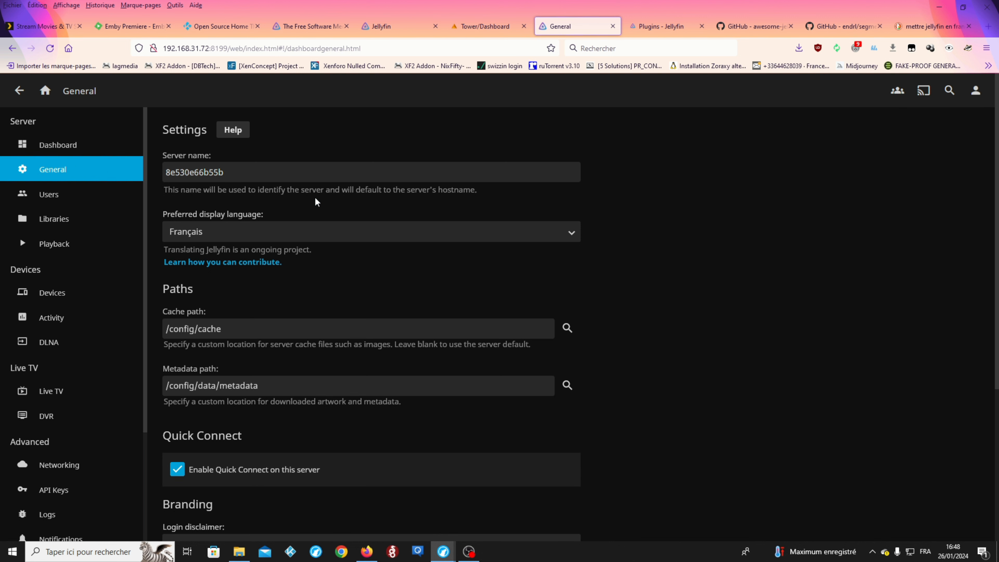
left_click(46, 202)
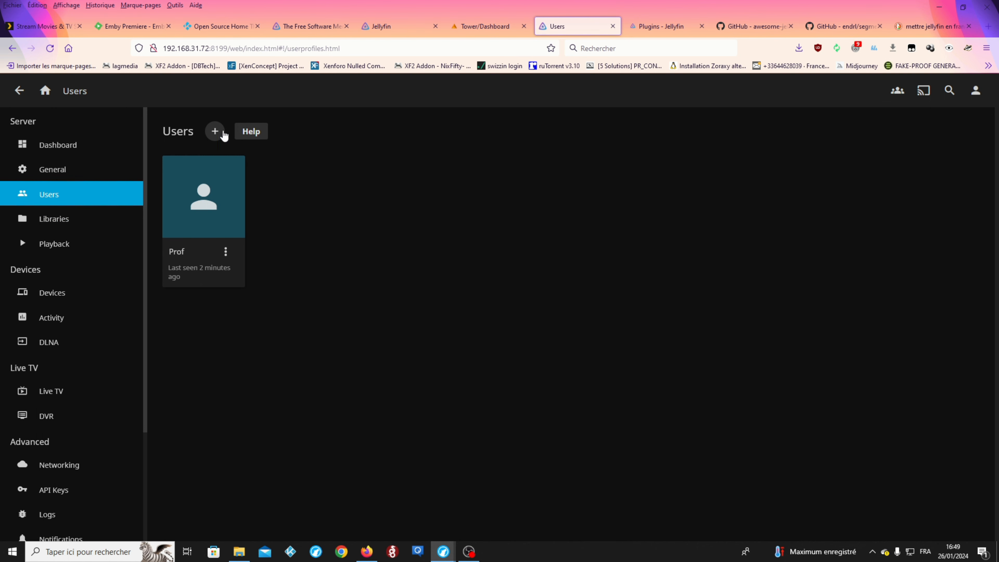
Open the existing user's profile and review its permissions for remote connections, playback, media deletion, remote control, downloads and login.
left_click(227, 253)
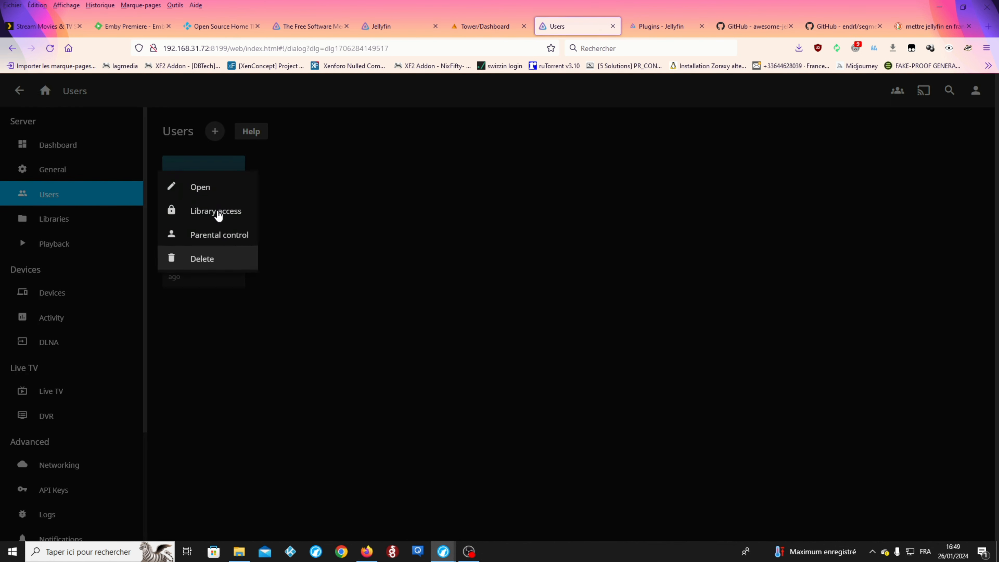
left_click(214, 189)
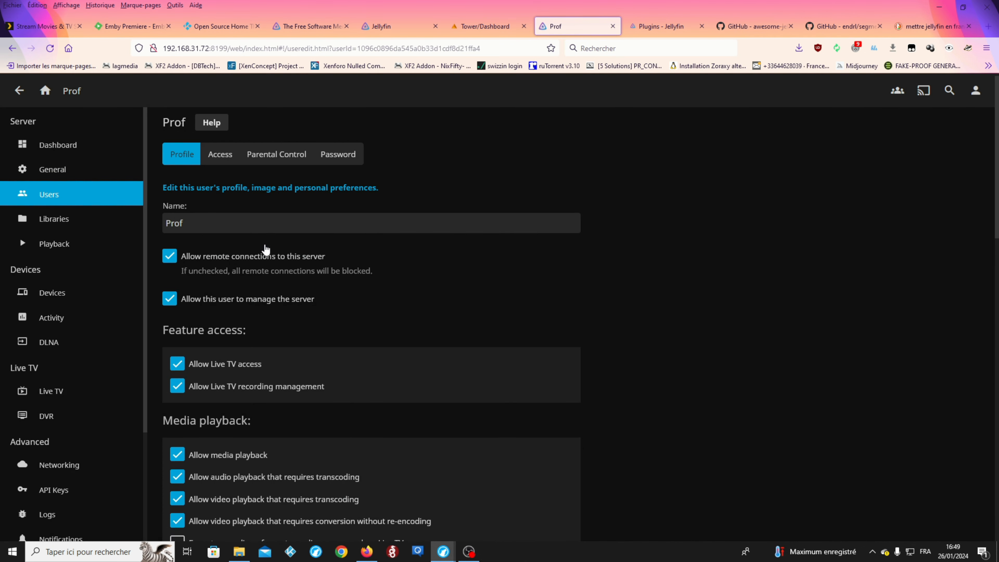
scroll(265, 250, "down", 3)
scroll(263, 244, "down", 5)
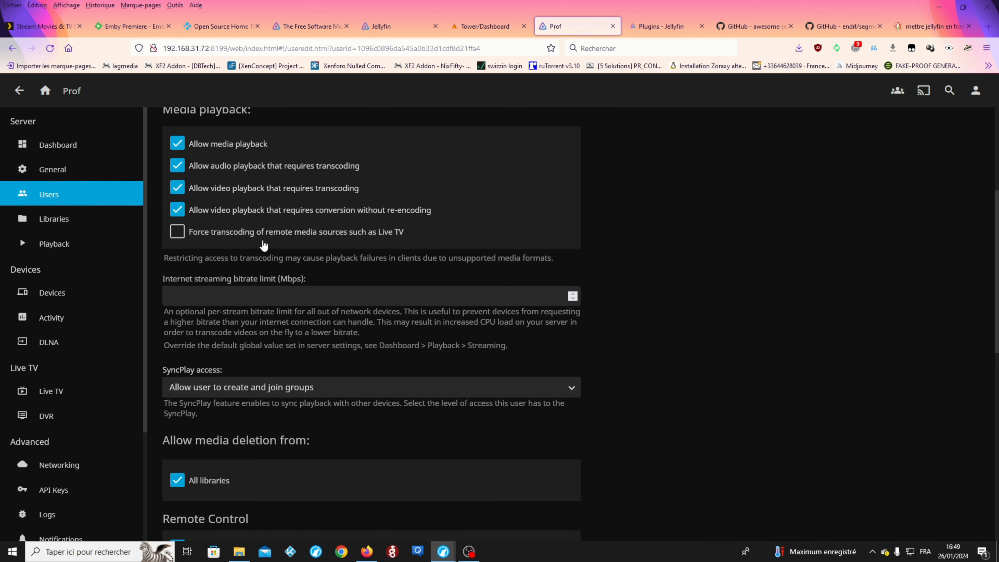
scroll(263, 245, "down", 3)
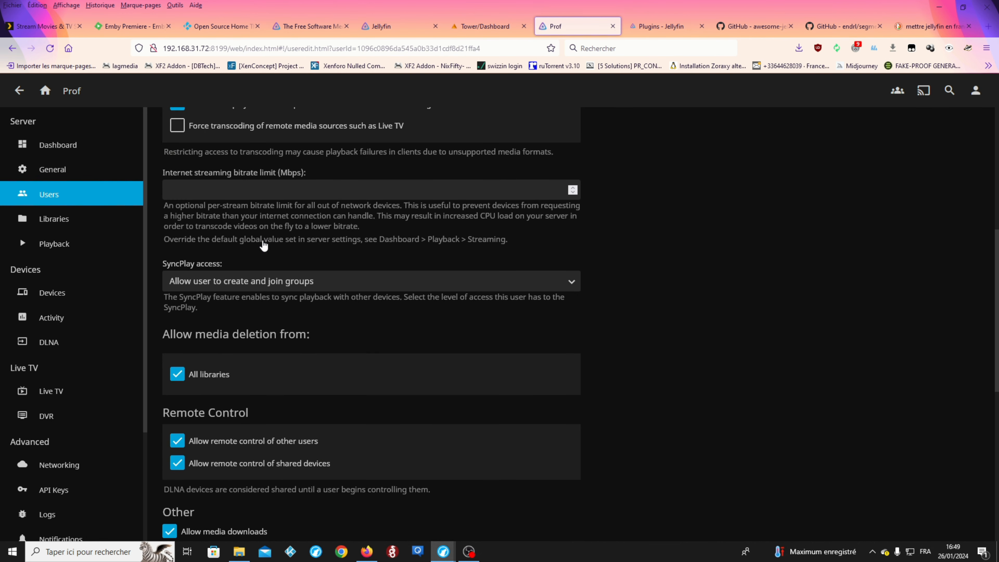
scroll(263, 240, "down", 3)
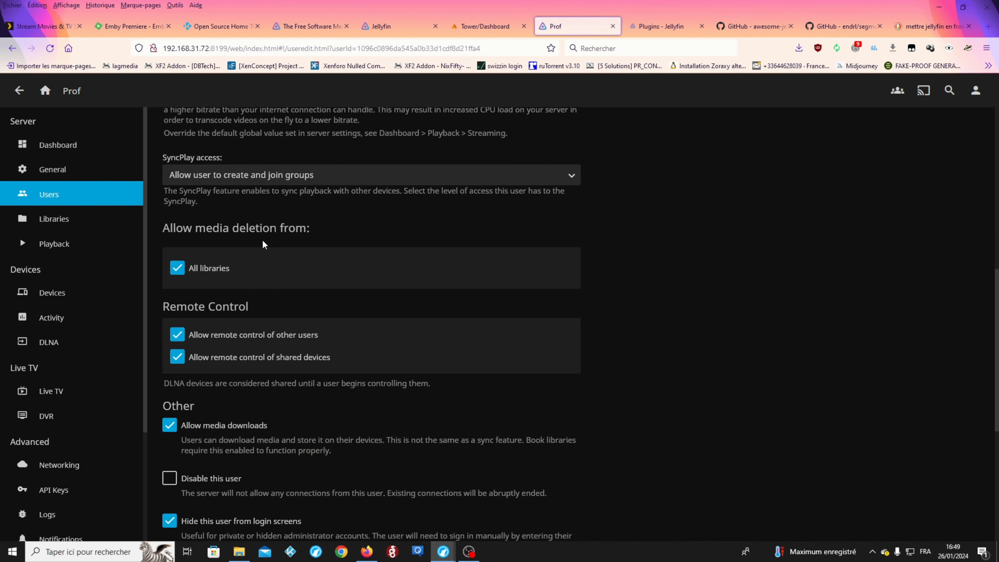
scroll(261, 242, "down", 3)
scroll(259, 239, "down", 5)
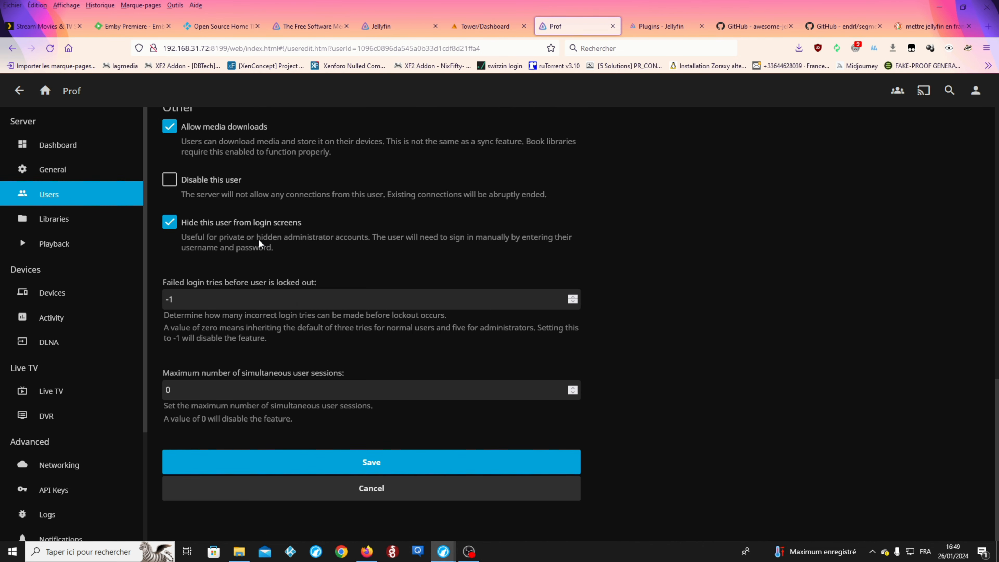
scroll(258, 239, "up", 18)
scroll(256, 229, "up", 3)
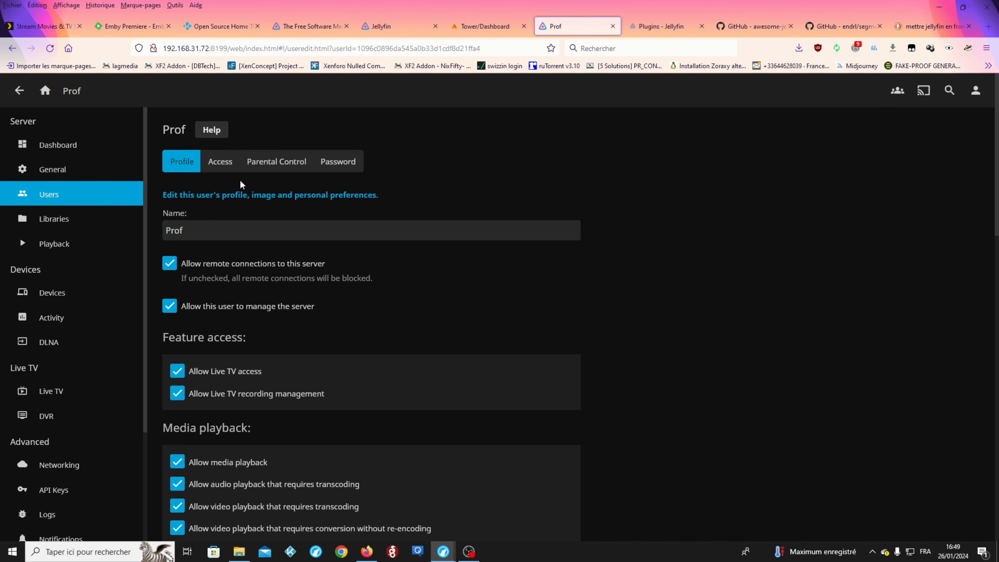
Check the user's library access, and return to the profile to review the media playback permissions again.
left_click(219, 168)
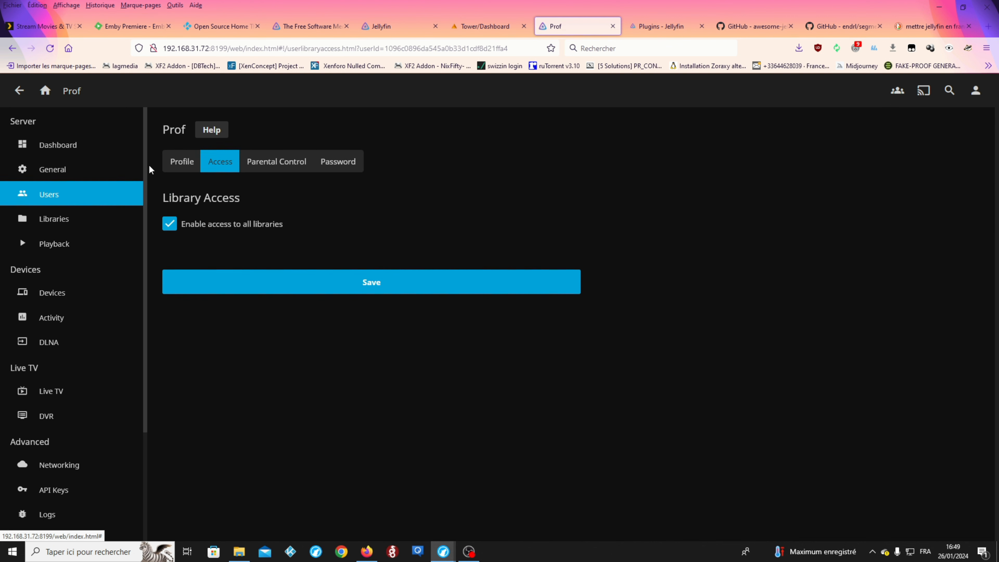
left_click(192, 168)
scroll(373, 371, "down", 7)
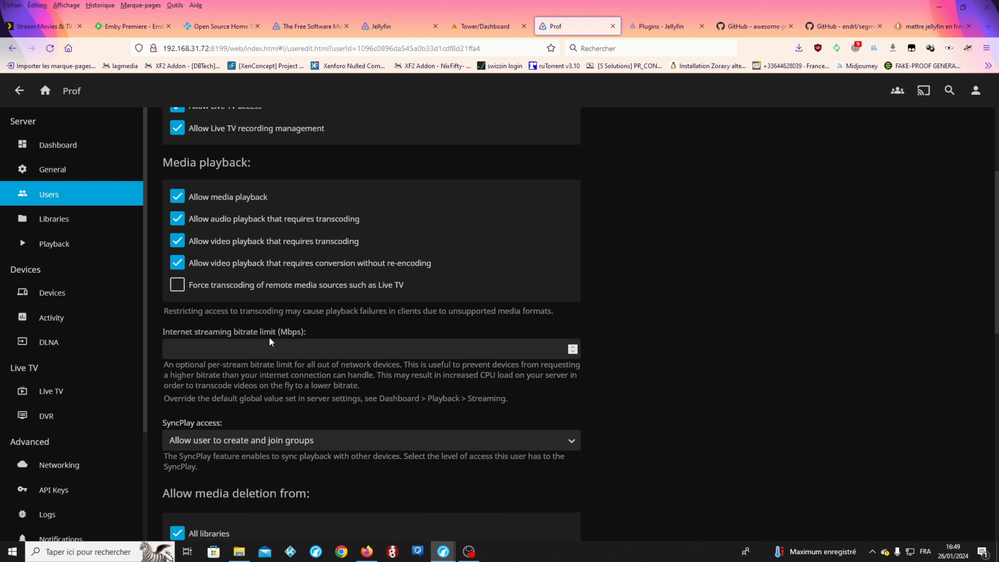
scroll(269, 342, "up", 2)
scroll(271, 342, "down", 4)
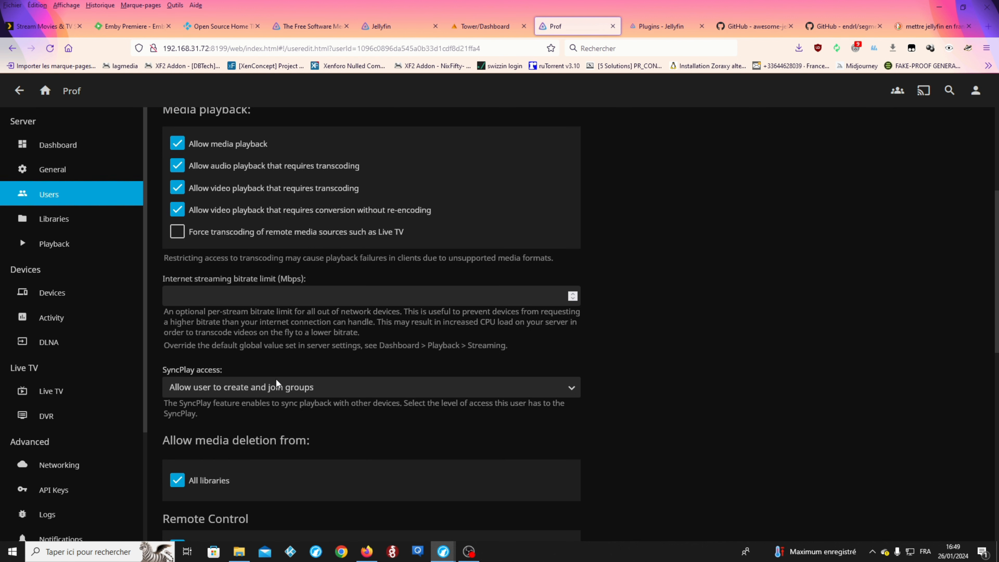
scroll(274, 372, "up", 5)
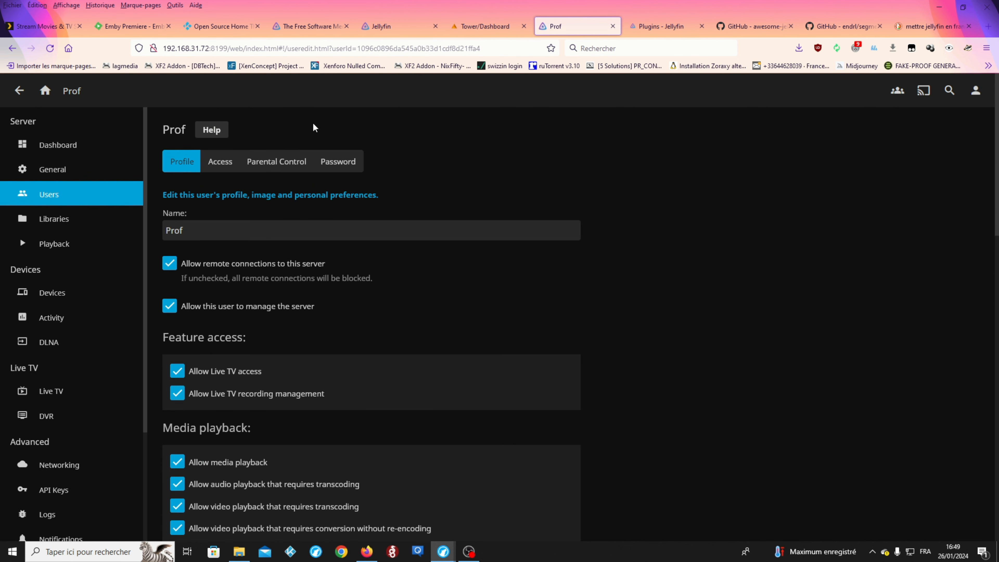
Block movies with no or unrecognized rating information in the user's parental control, and view the maximum allowed rating options.
left_click(288, 160)
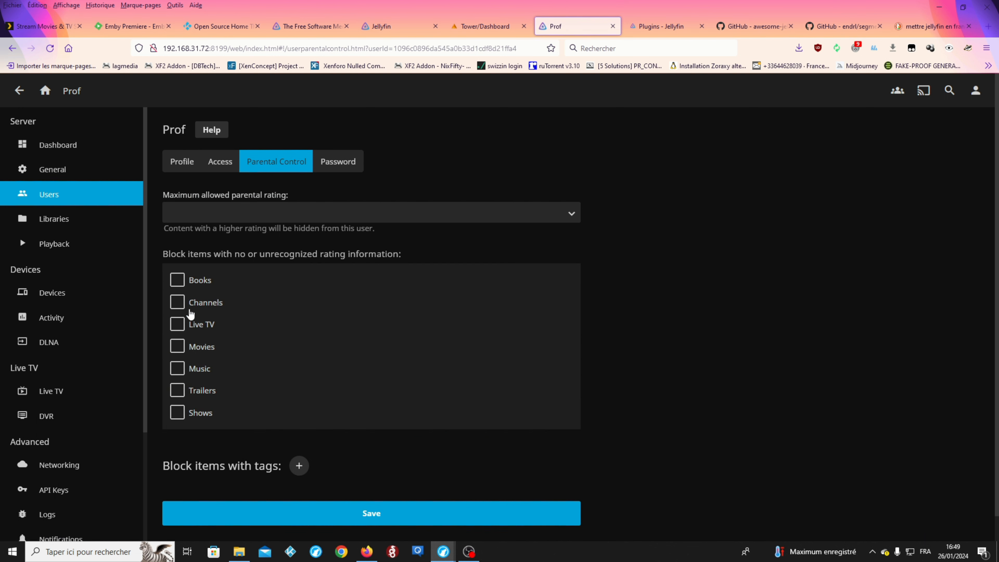
left_click(178, 348)
left_click(454, 214)
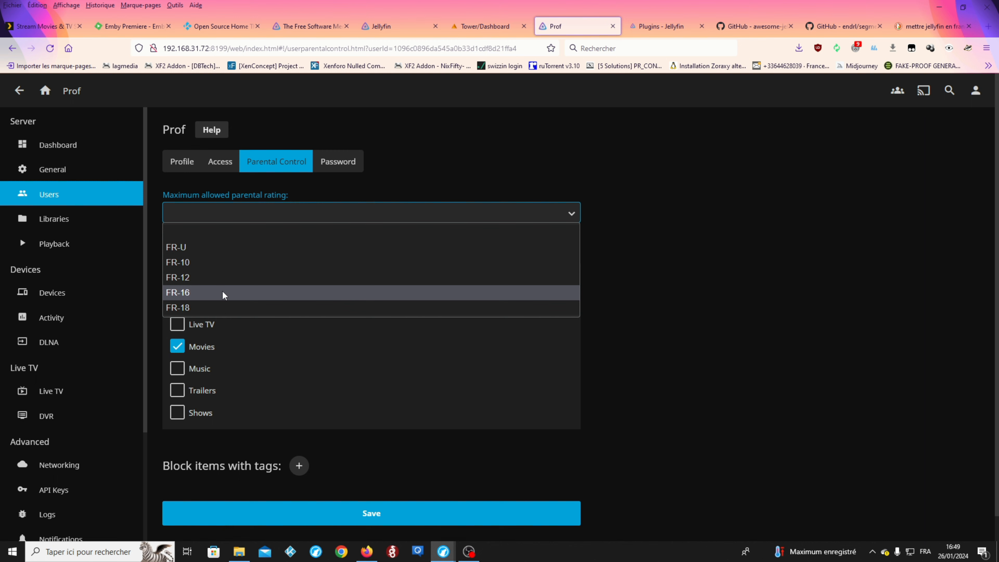
left_click(654, 202)
Open the dialog for blocking items by tag in parental control and close it without entering a tag.
scroll(407, 260, "down", 2)
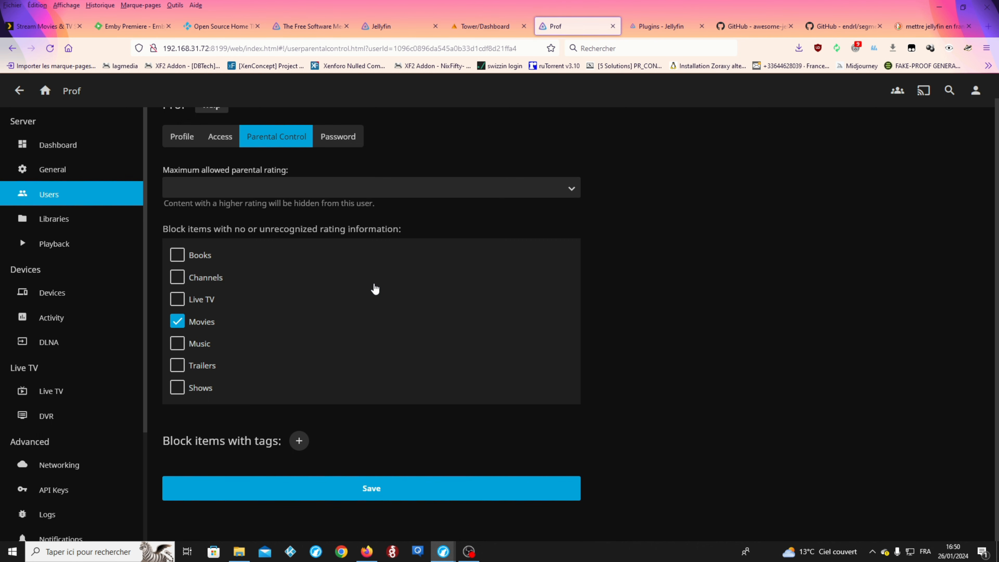
left_click(300, 441)
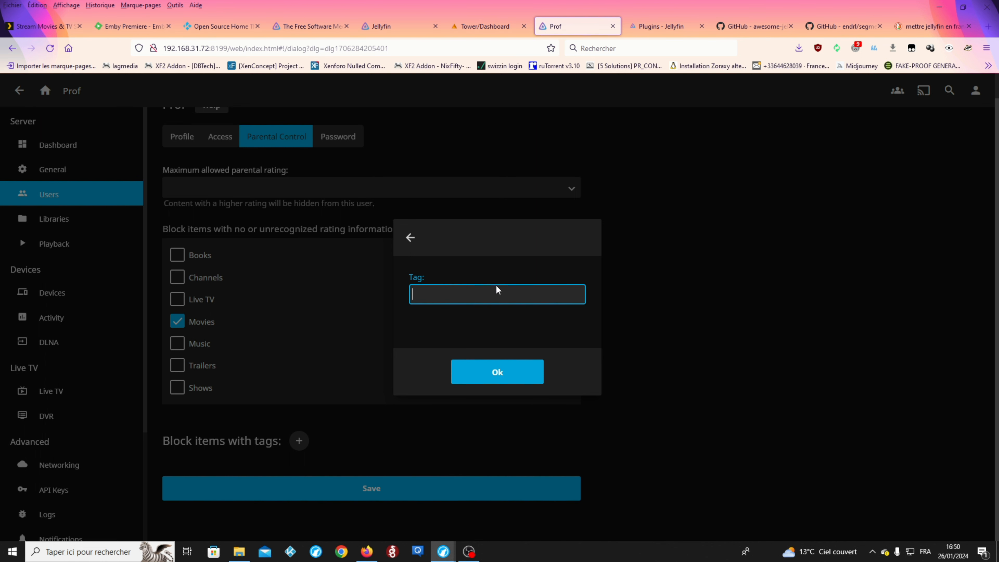
left_click(525, 380)
Review the user's password change and Easy PIN code options.
left_click(341, 142)
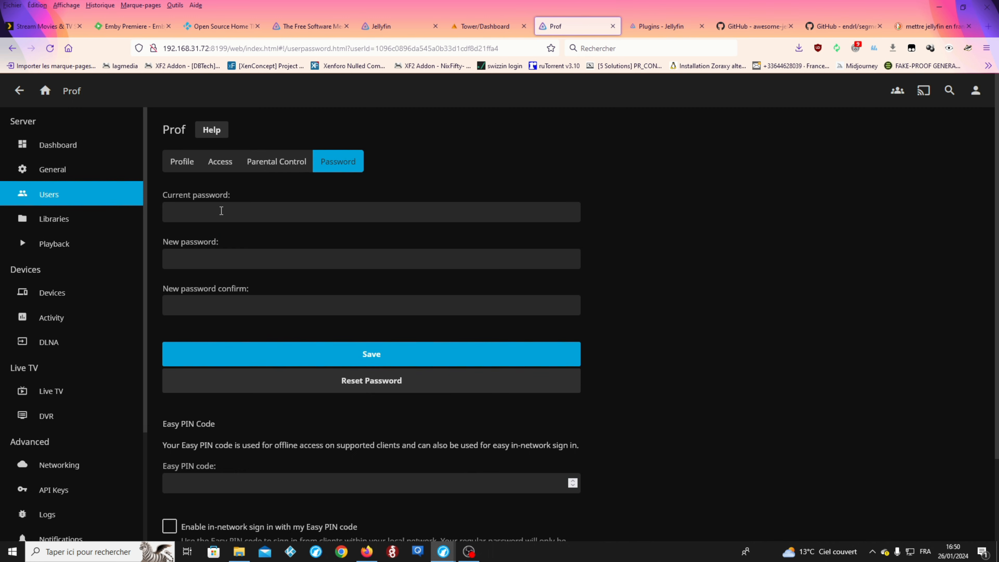
scroll(226, 209, "down", 2)
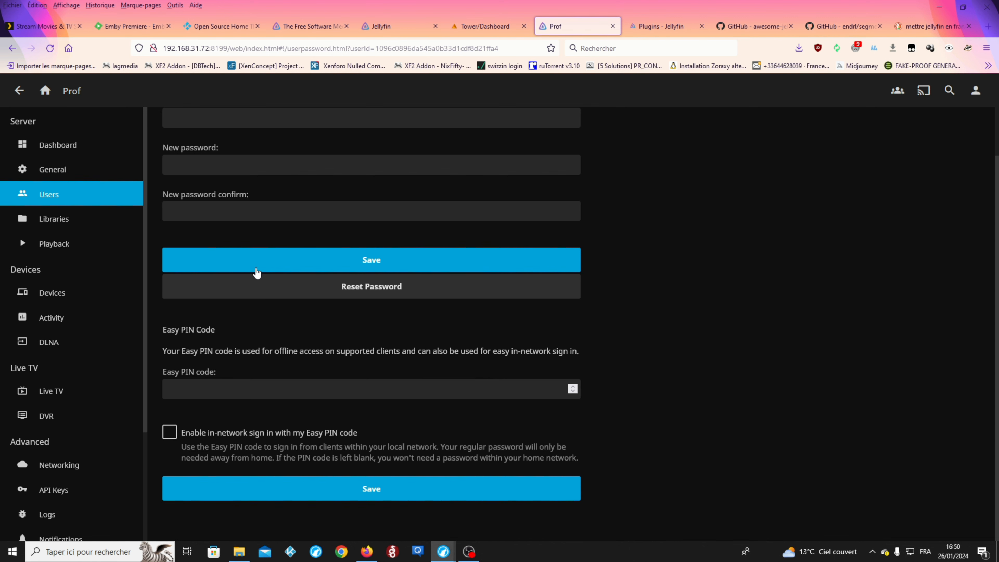
scroll(255, 299, "up", 2)
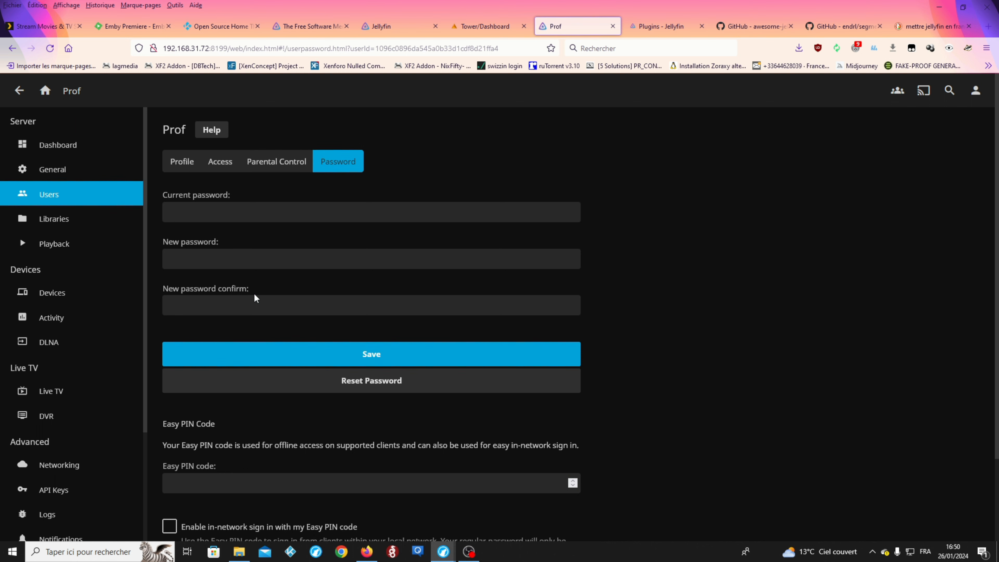
Open the Libraries section and view its library list, display options and preferred metadata language settings.
left_click(60, 220)
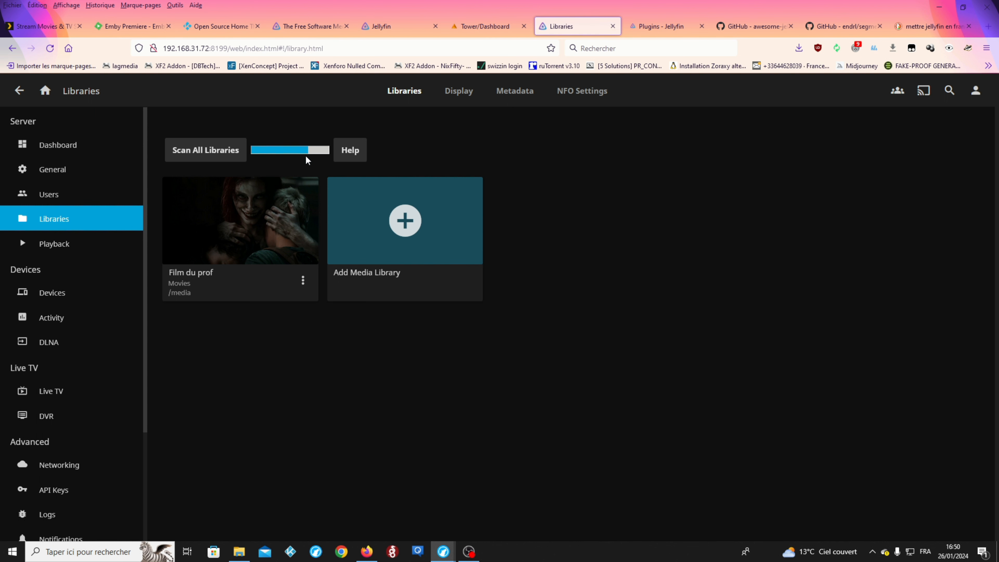
left_click(456, 103)
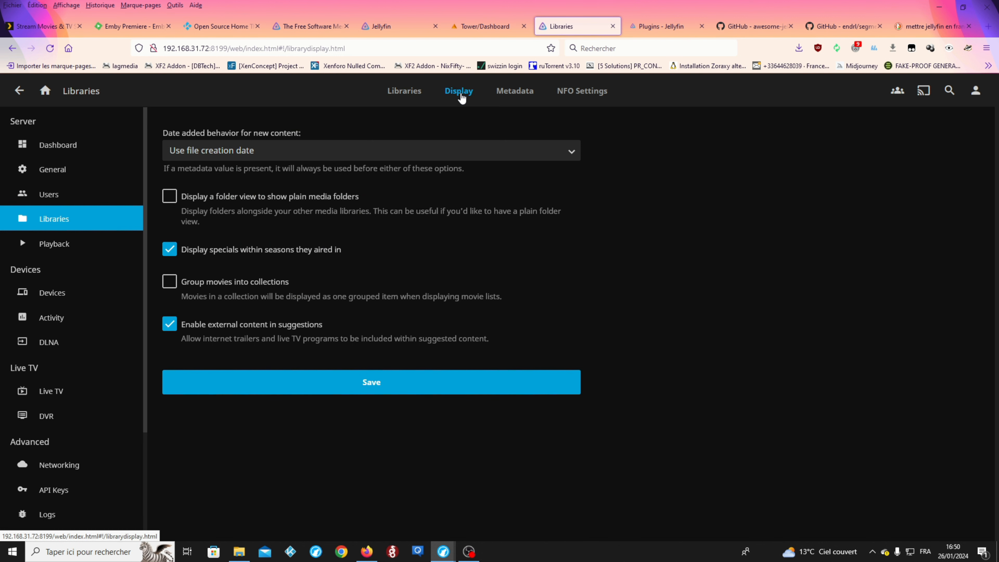
left_click(513, 94)
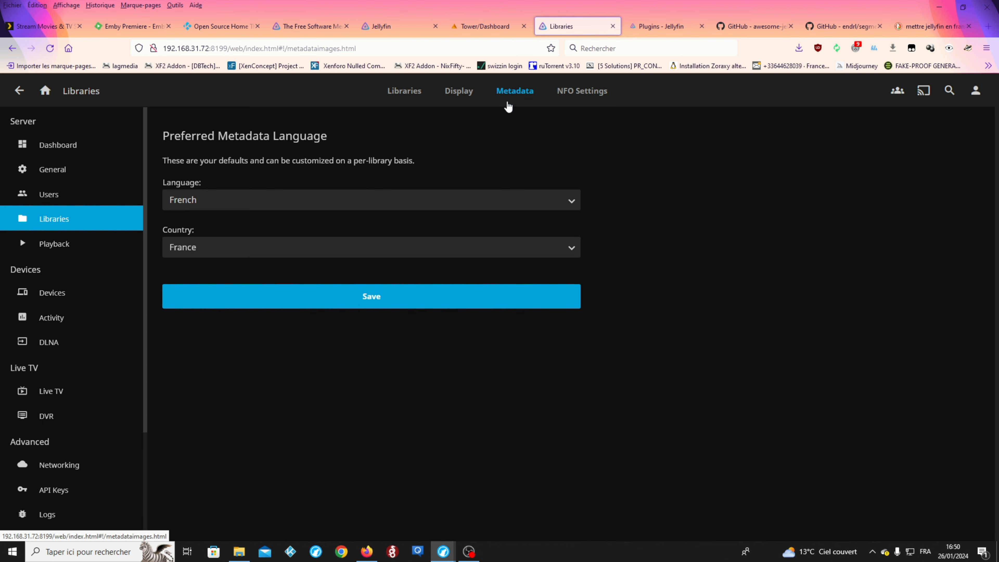
In the NFO settings, choose the existing user for saving watch data to NFO files.
left_click(577, 94)
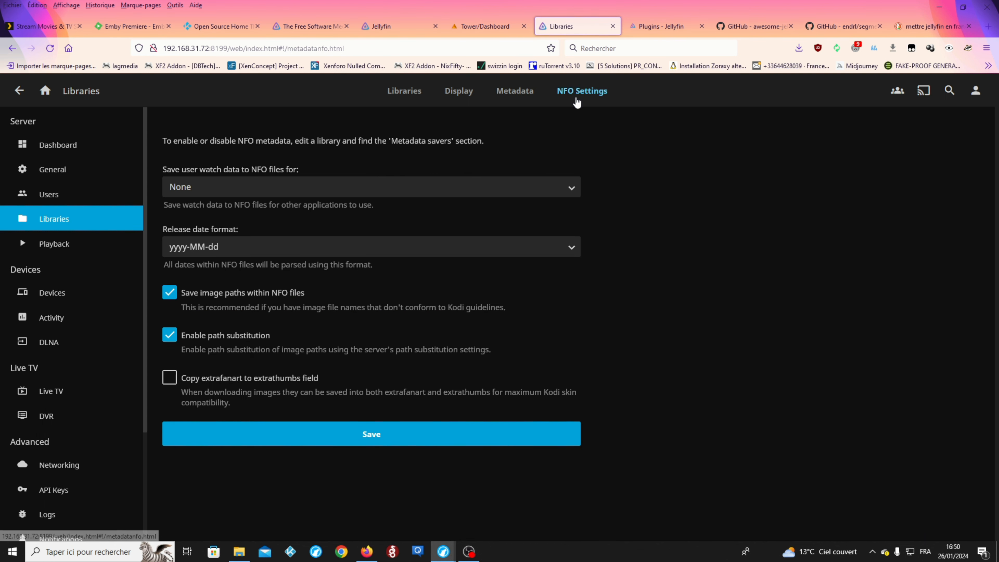
left_click(209, 194)
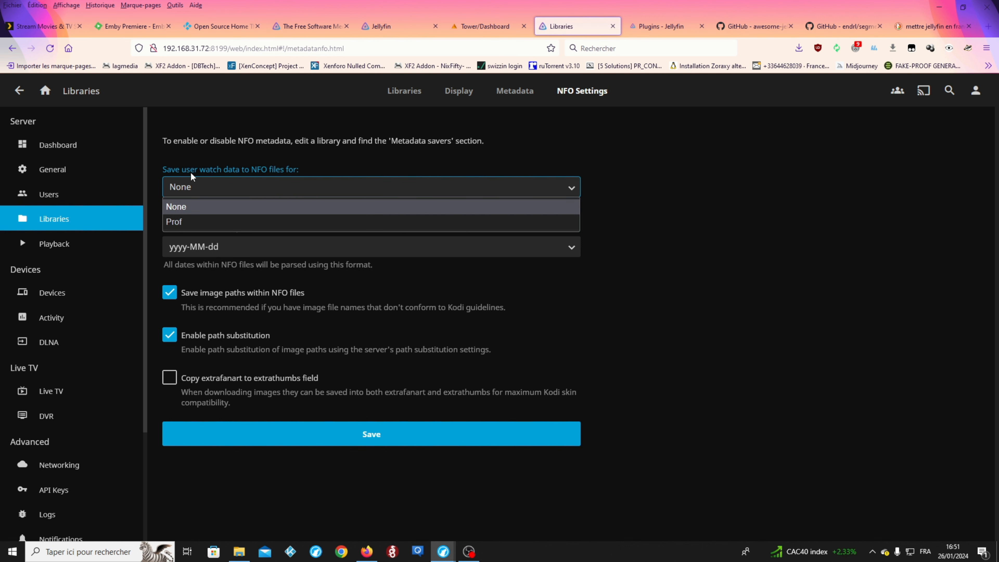
left_click(191, 218)
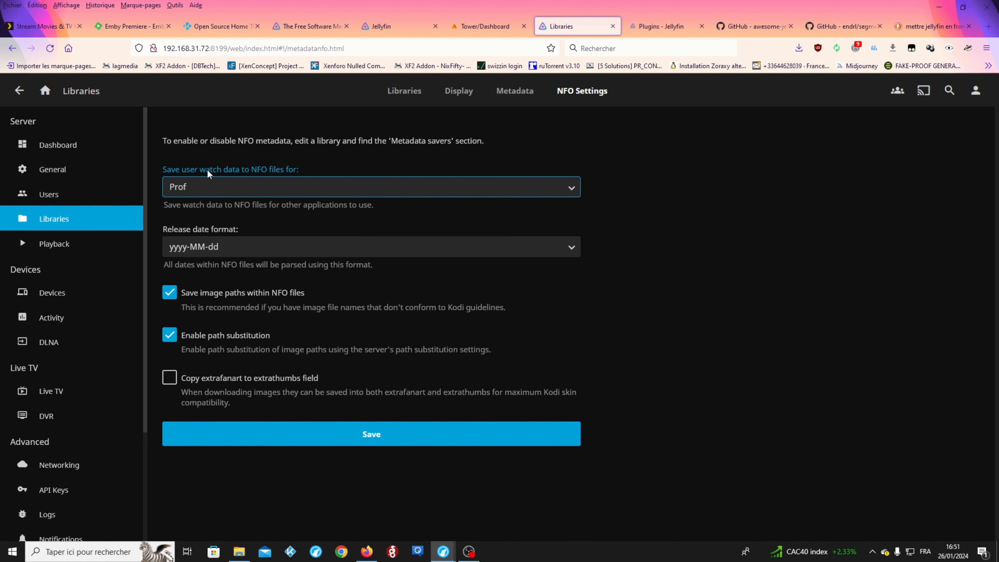
Open the Playback transcoding settings and choose Intel QuickSync (QSV) as the hardware acceleration.
left_click(56, 240)
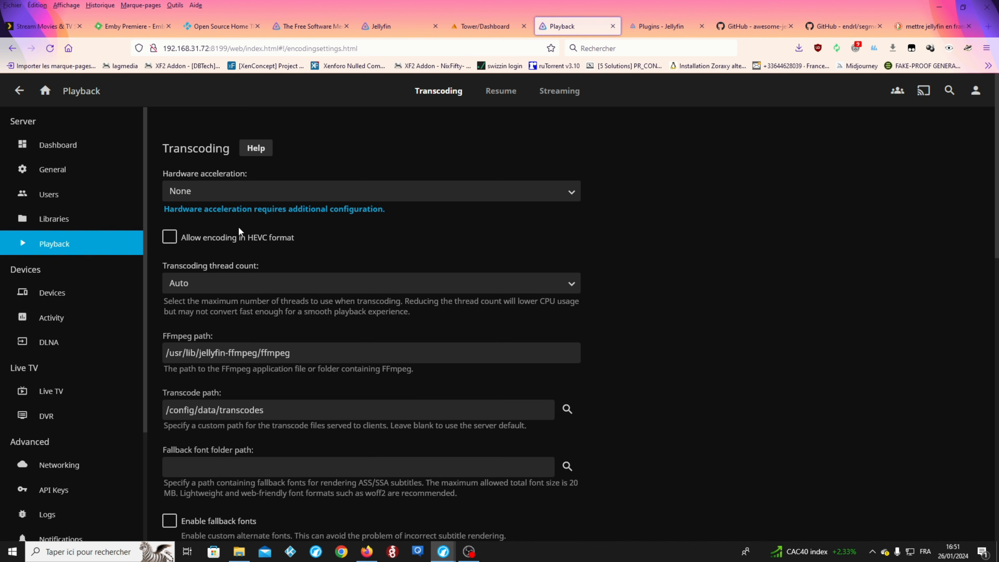
left_click(273, 191)
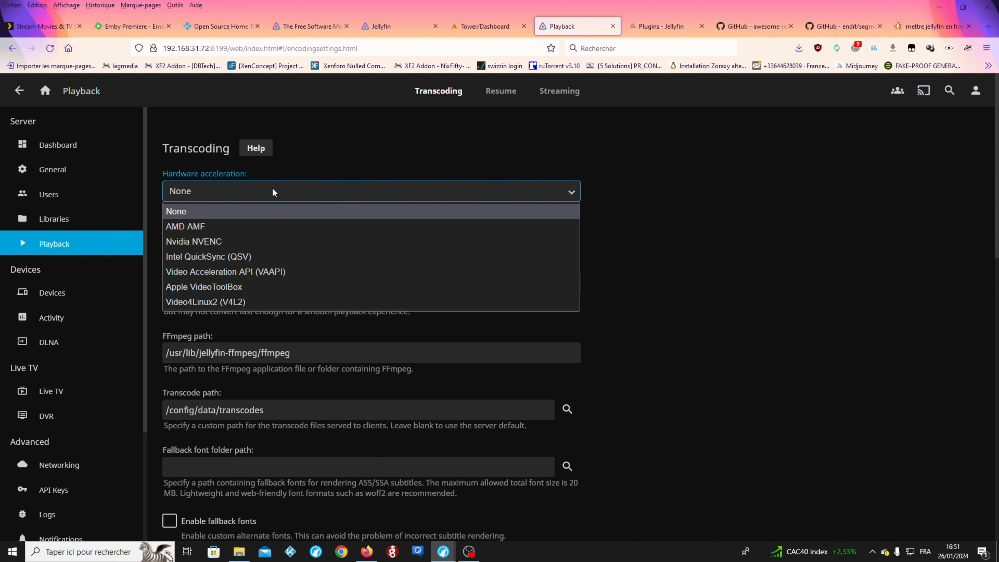
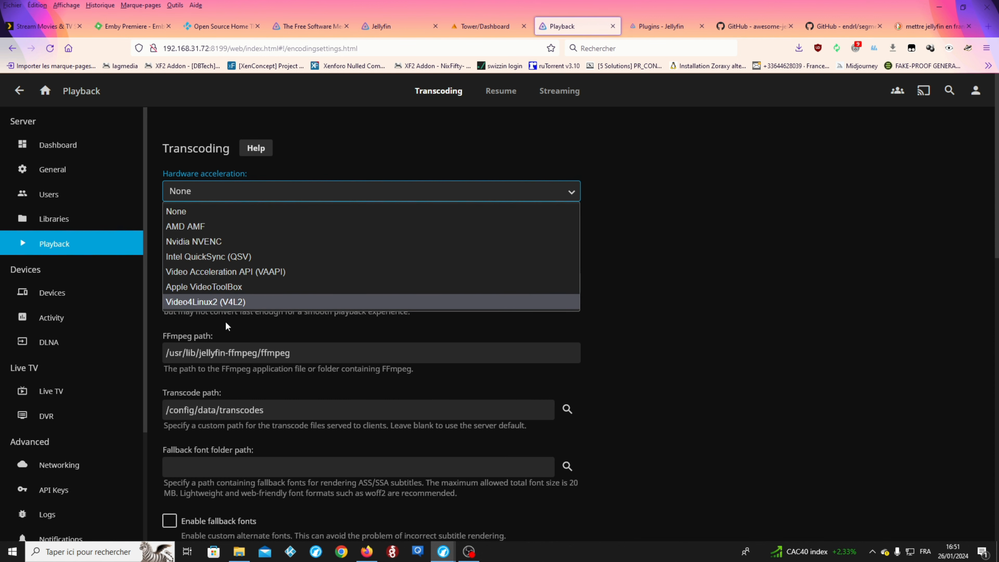
left_click(206, 260)
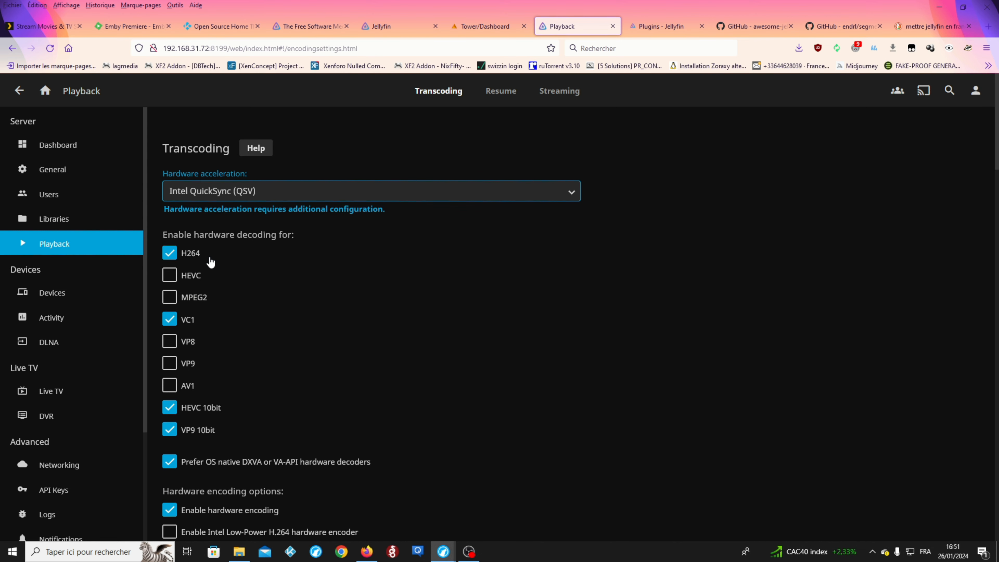
Examine the QuickSync hardware decoding, encoding and tone mapping options and the remaining transcoding settings.
scroll(212, 263, "down", 1)
scroll(213, 263, "down", 4)
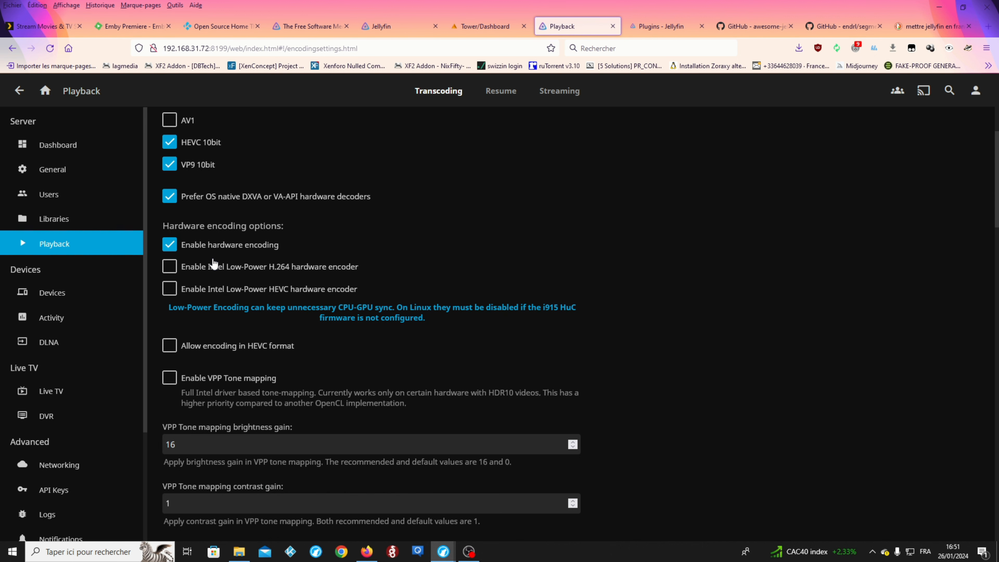
scroll(285, 280, "down", 3)
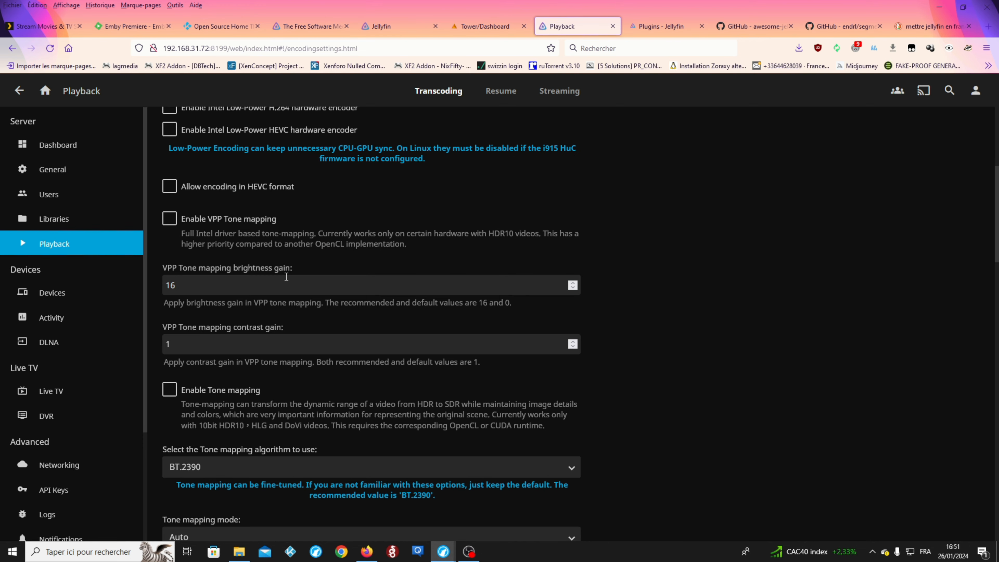
scroll(286, 278, "down", 4)
scroll(285, 279, "up", 12)
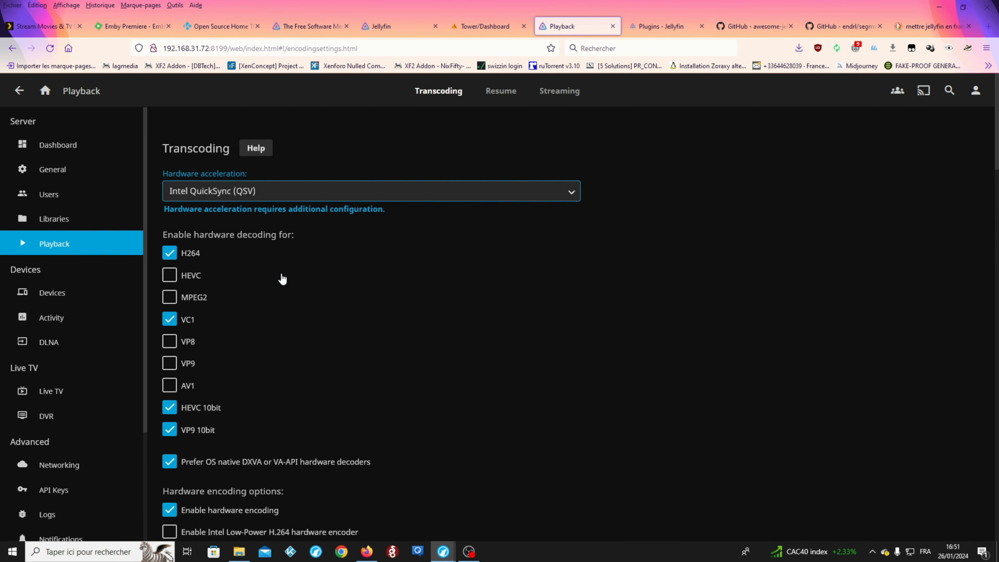
scroll(277, 274, "down", 3)
scroll(191, 193, "down", 2)
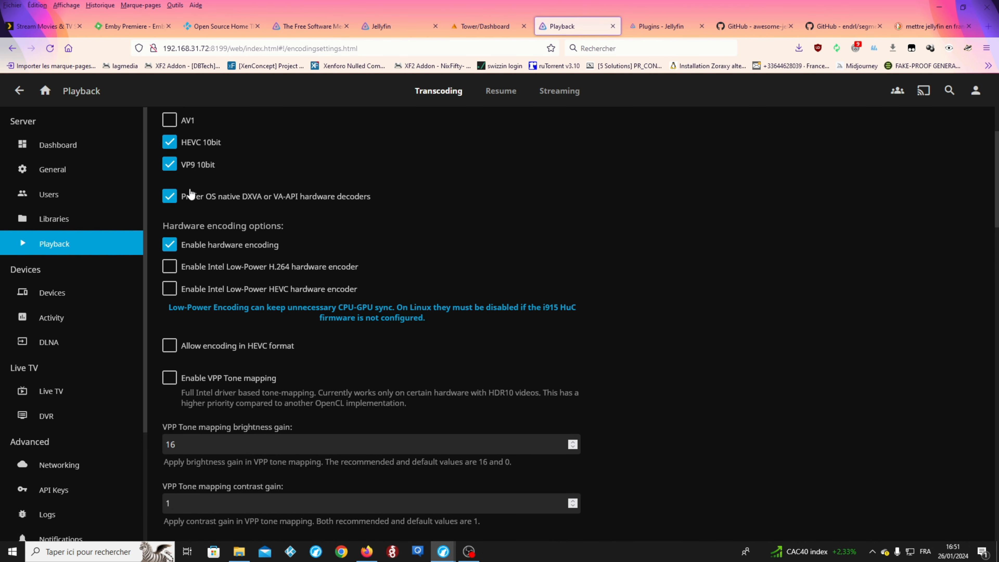
scroll(224, 241, "down", 6)
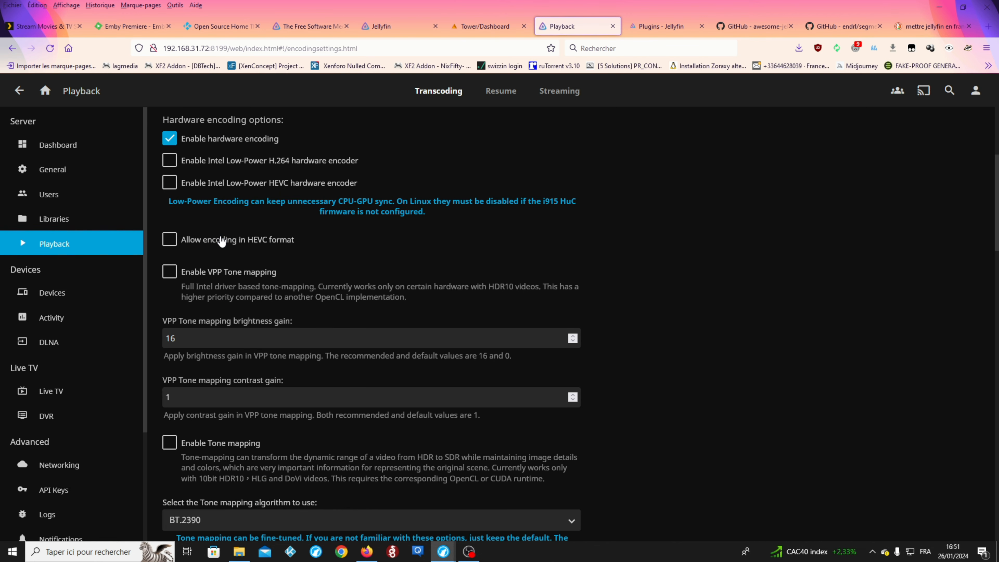
scroll(220, 239, "down", 8)
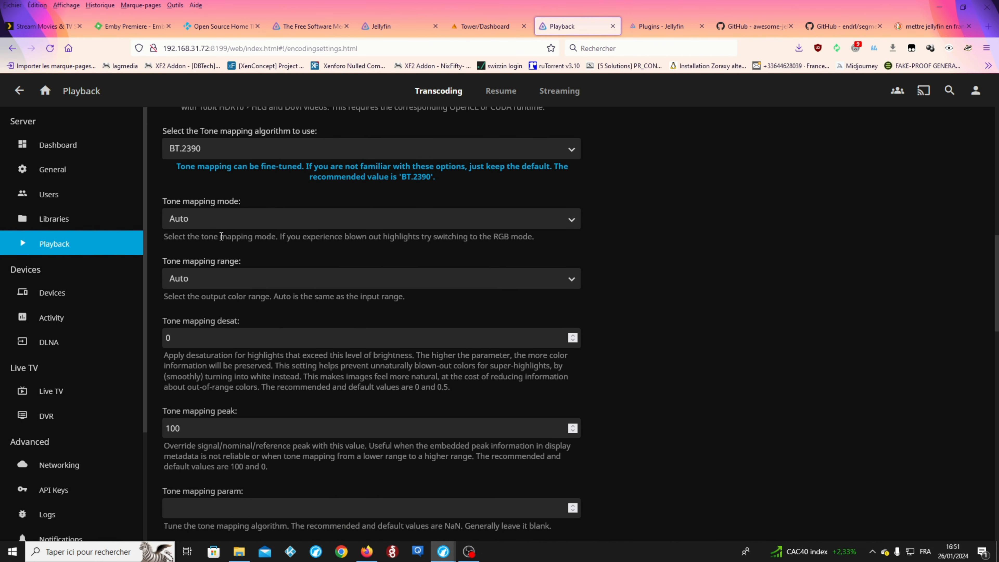
scroll(221, 236, "down", 13)
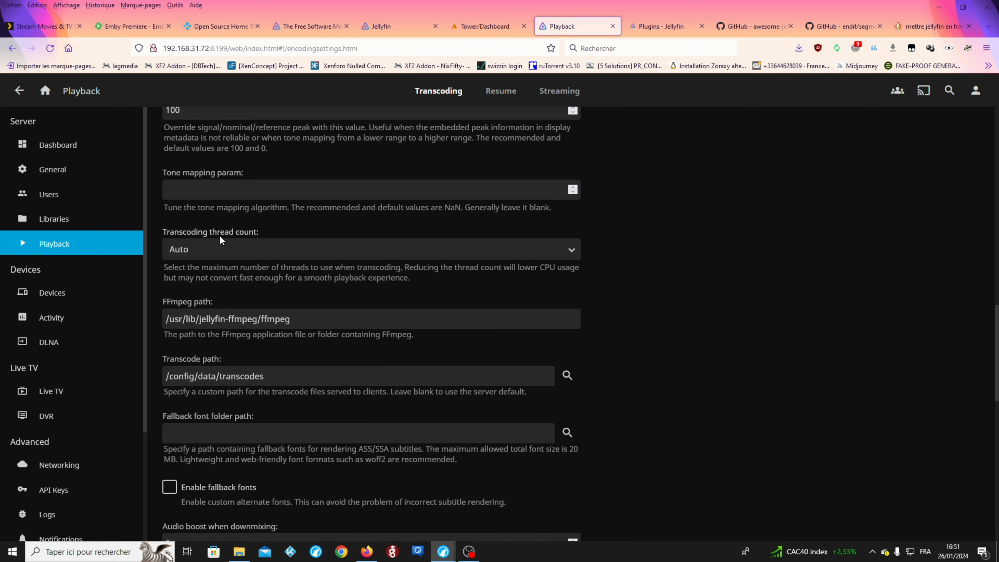
scroll(221, 240, "down", 2)
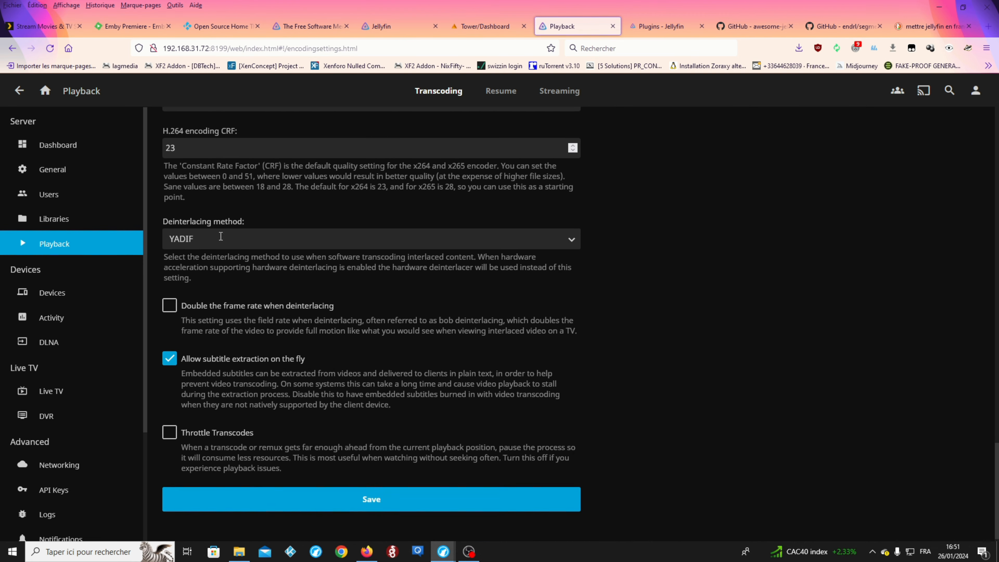
scroll(220, 241, "up", 8)
scroll(220, 241, "up", 20)
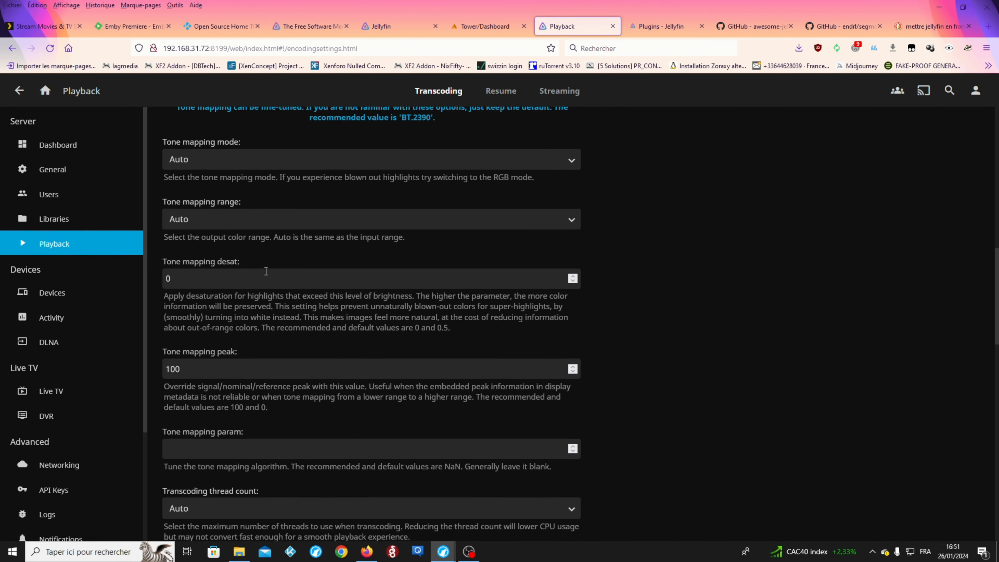
Set hardware acceleration to None and look through the available encoding presets without changing the preset.
left_click(257, 191)
left_click(248, 210)
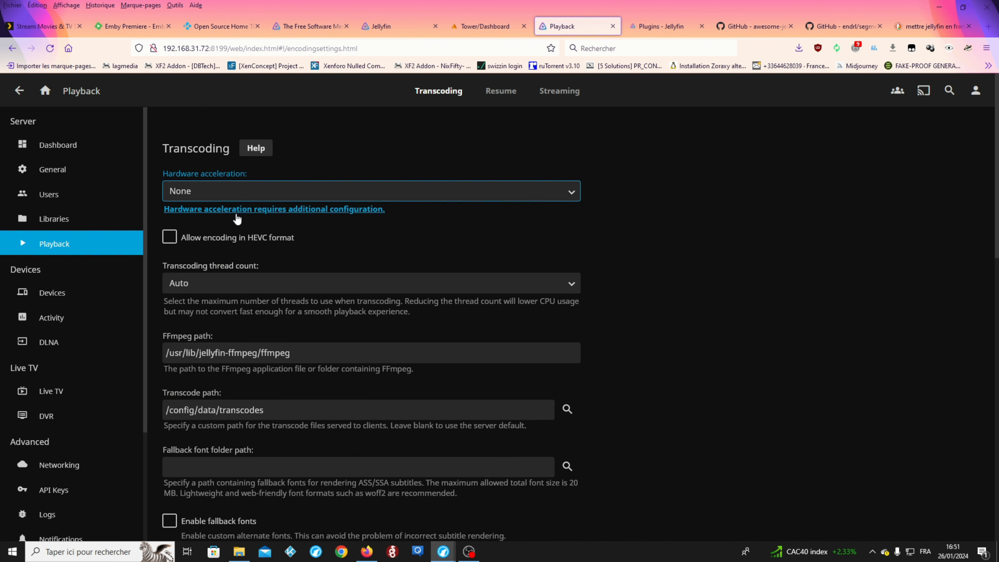
scroll(352, 248, "down", 1)
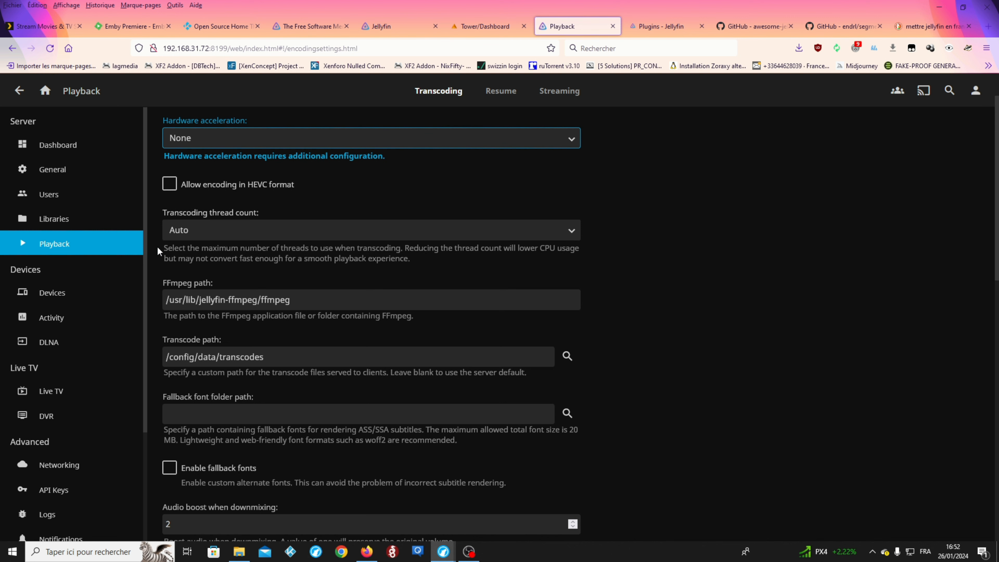
scroll(189, 229, "down", 5)
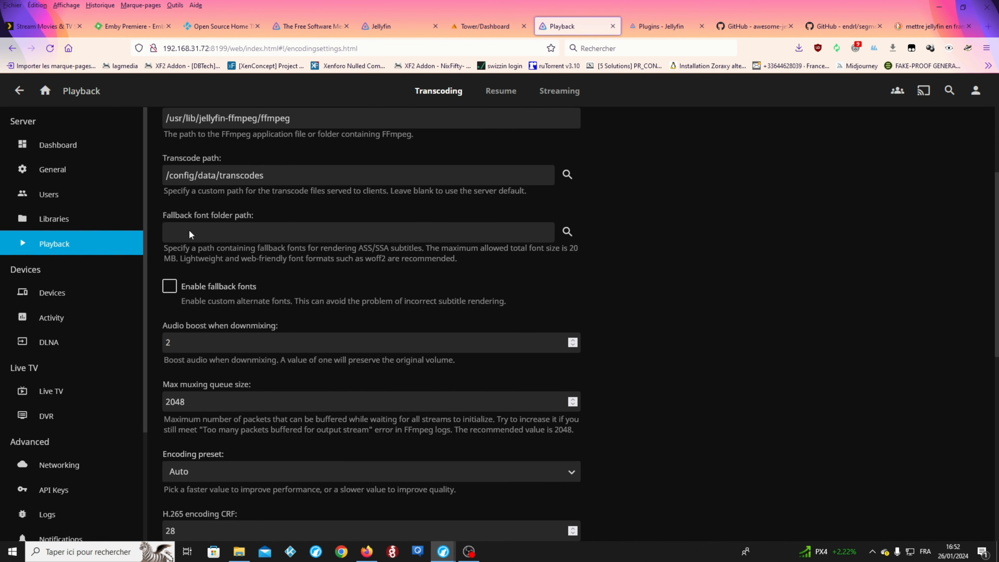
scroll(190, 230, "down", 3)
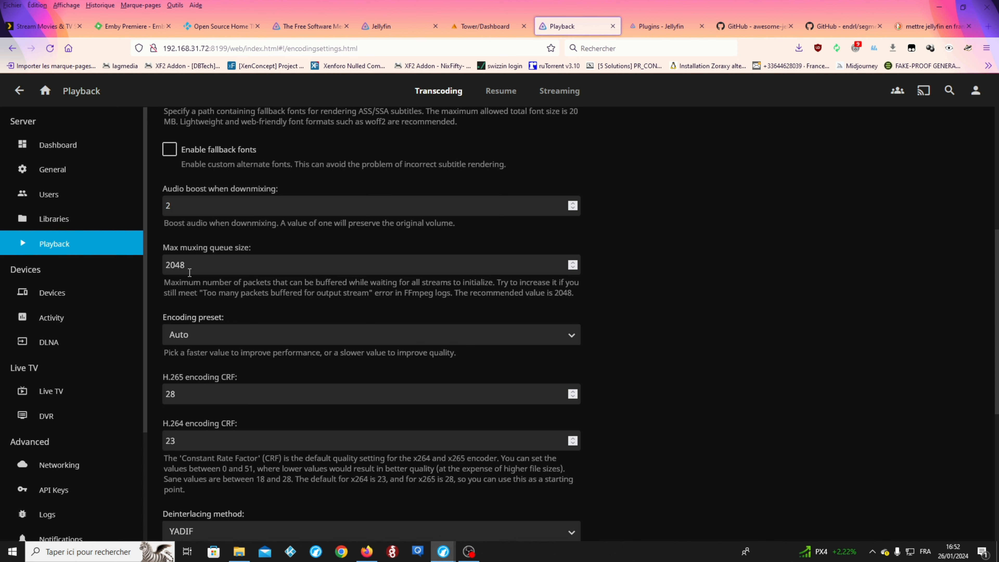
left_click(230, 341)
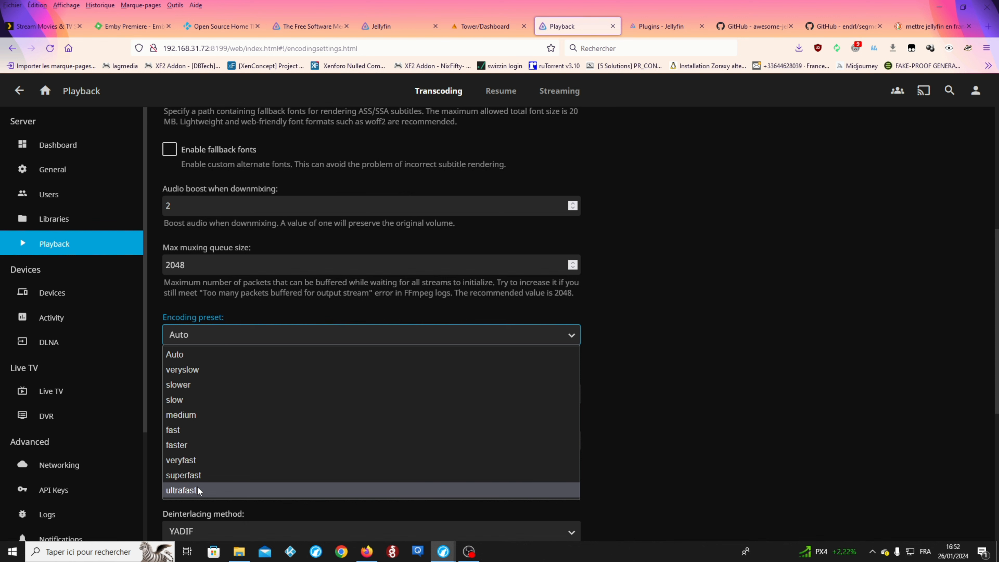
left_click(231, 312)
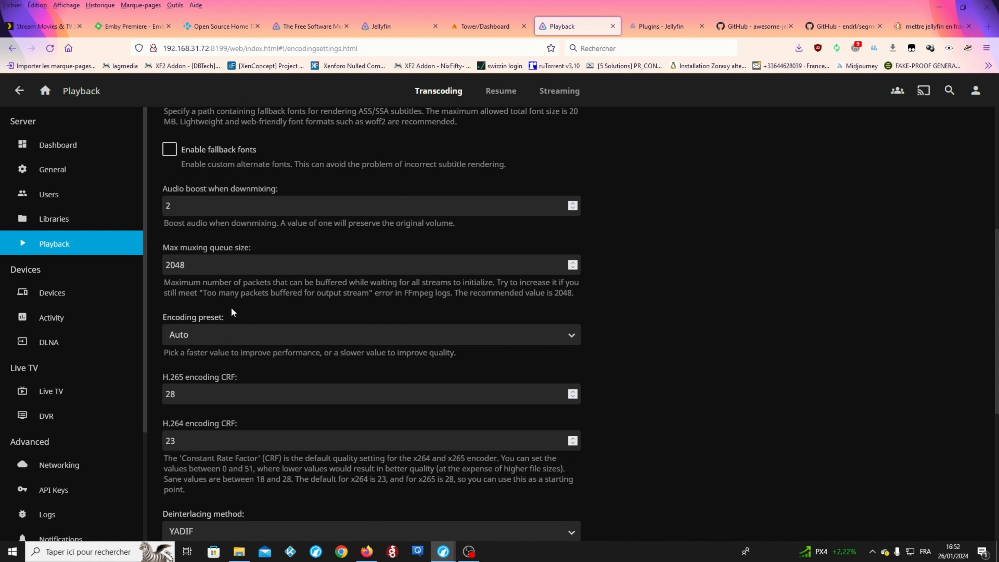
Review the H.265 and H.264 CRF values, the deinterlacing methods and the subtitle extraction and transcode throttling options.
scroll(232, 312, "down", 3)
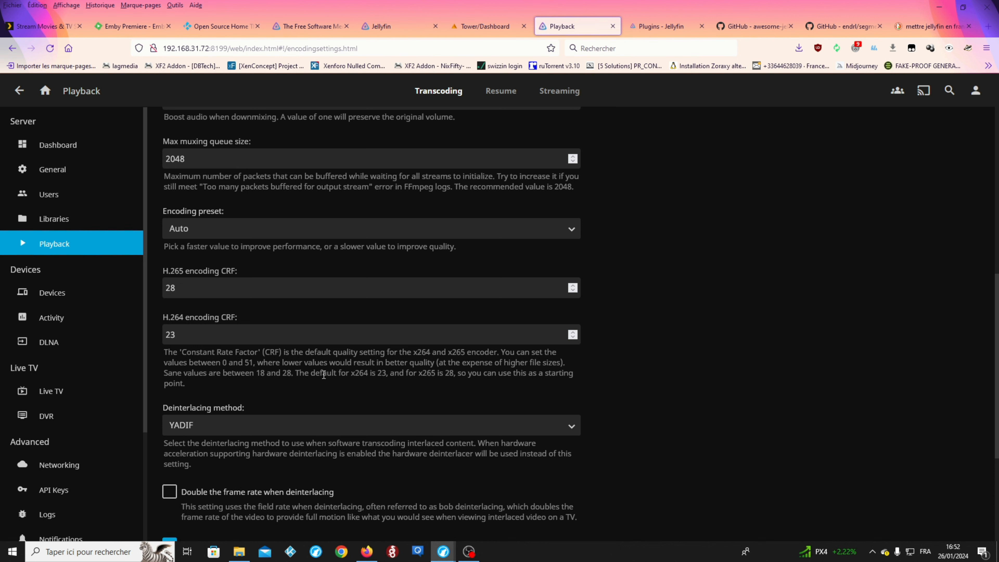
scroll(252, 354, "down", 3)
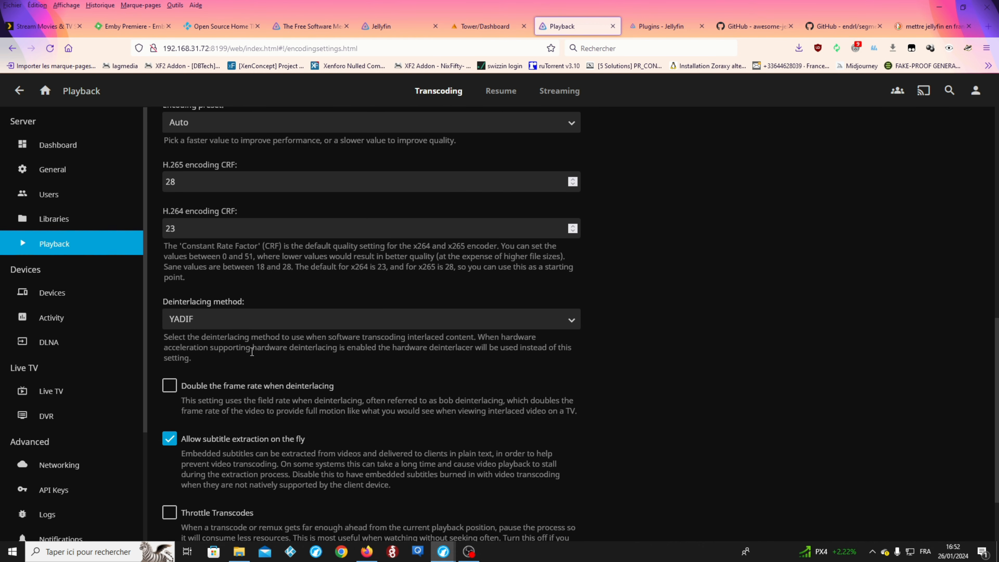
left_click(235, 321)
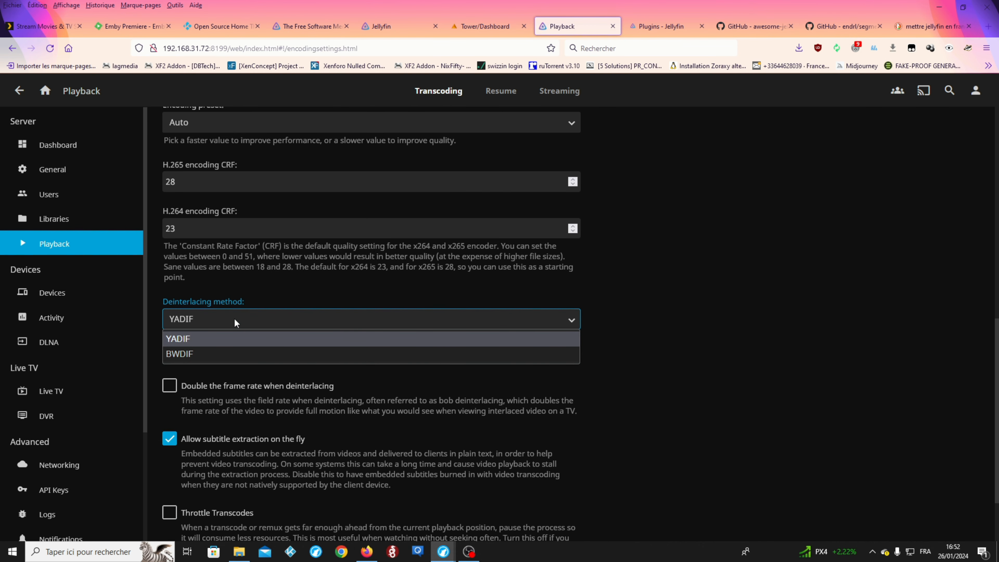
left_click(252, 292)
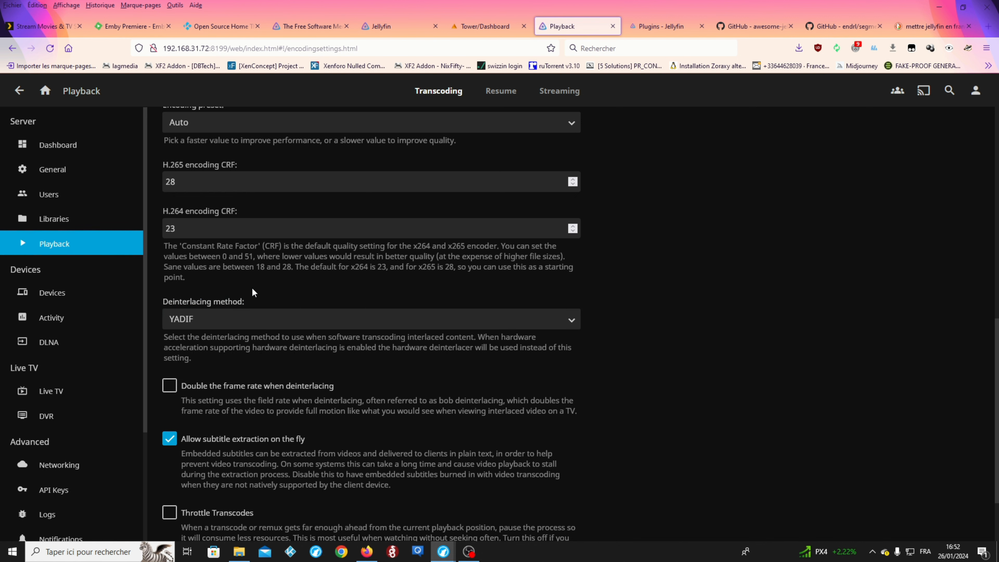
scroll(253, 293, "down", 3)
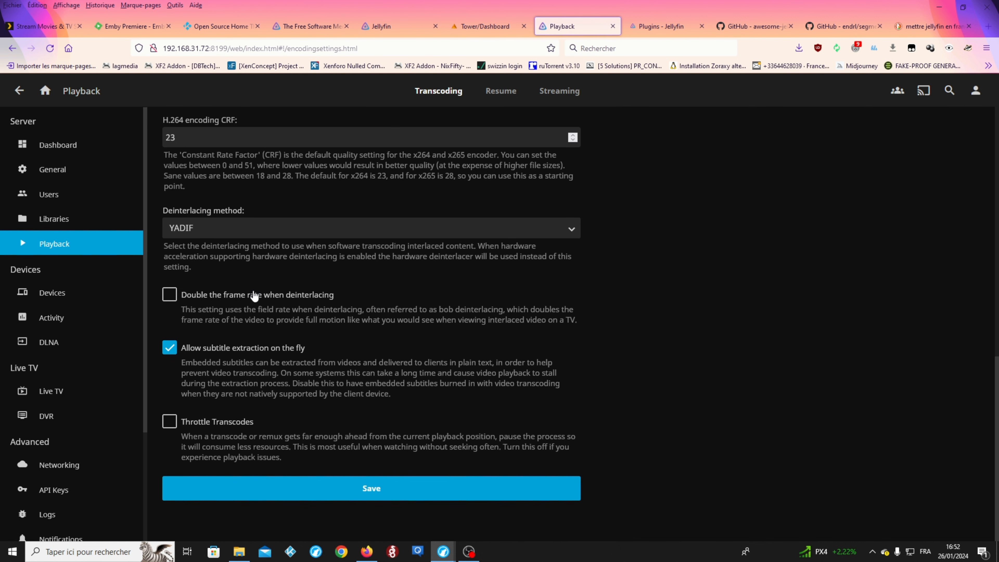
View the Resume and Streaming playback settings and the server's Devices and Activity pages.
left_click(501, 91)
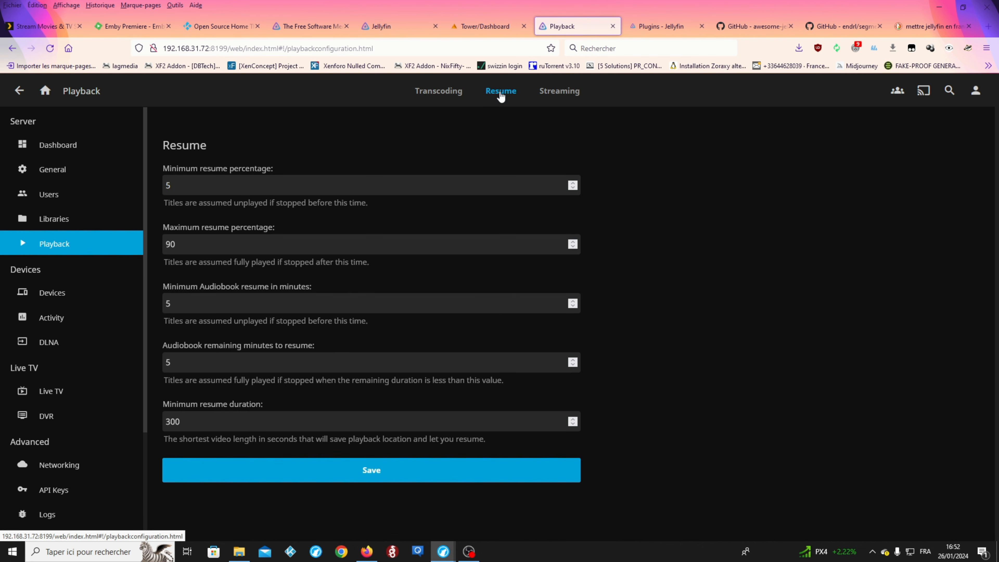
left_click(555, 92)
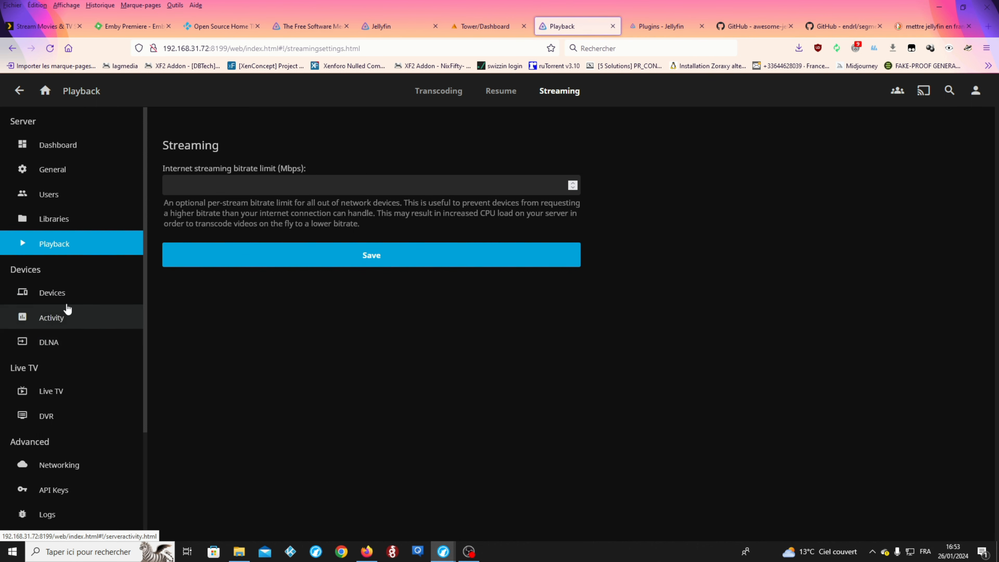
left_click(67, 291)
left_click(72, 320)
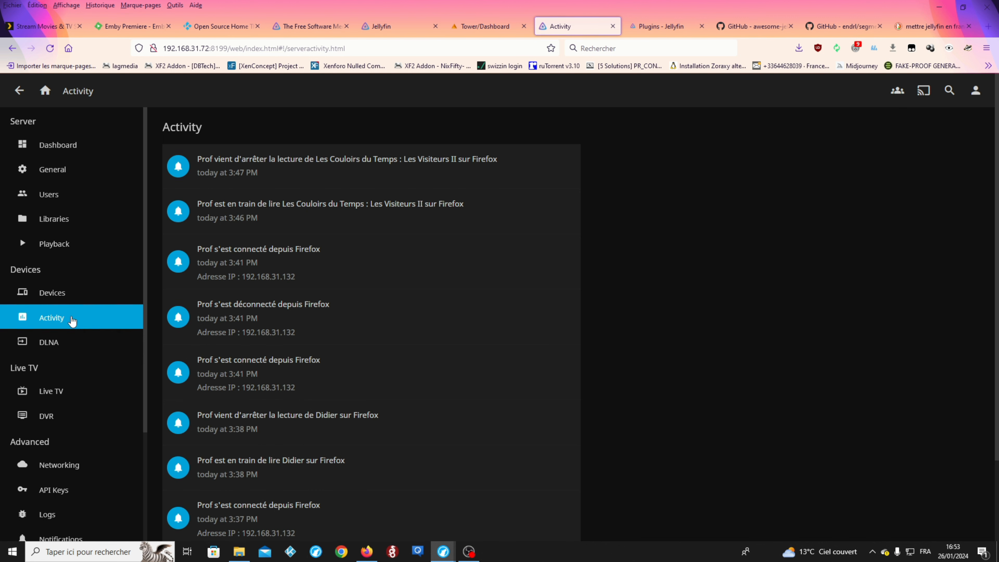
In the DLNA settings, enable the DLNA server and choose the existing user as the default user.
left_click(69, 343)
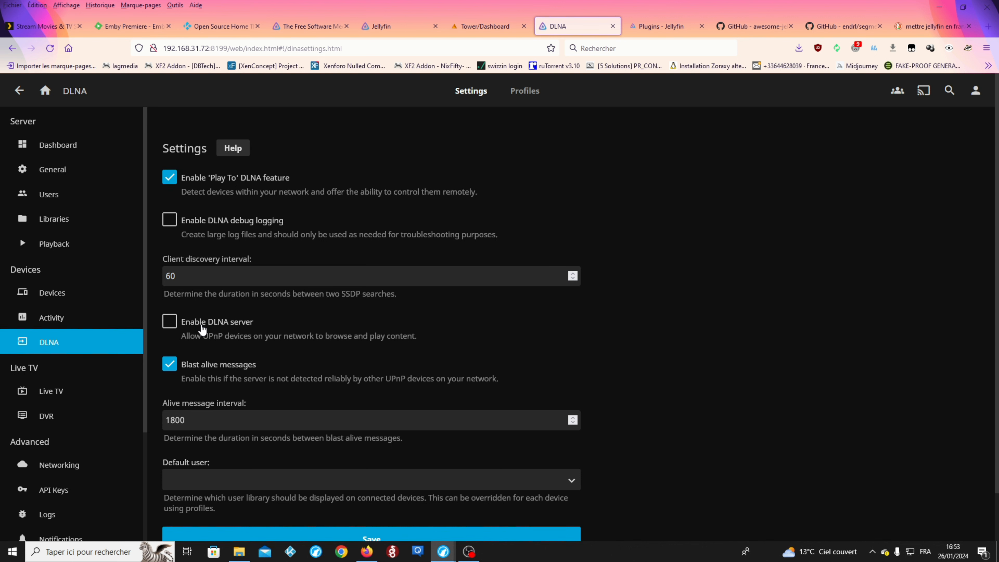
scroll(470, 325, "down", 1)
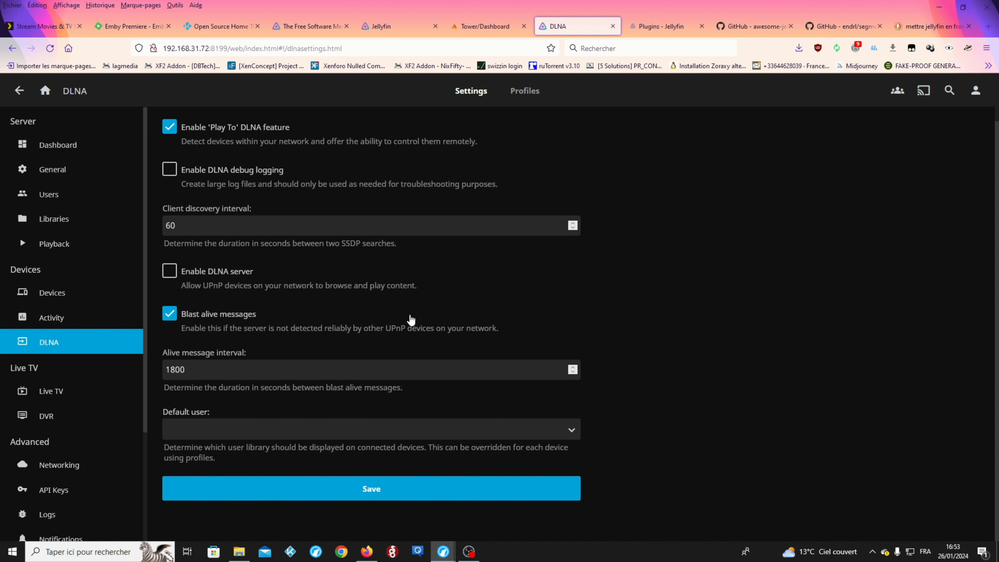
left_click(169, 271)
left_click(217, 429)
left_click(196, 456)
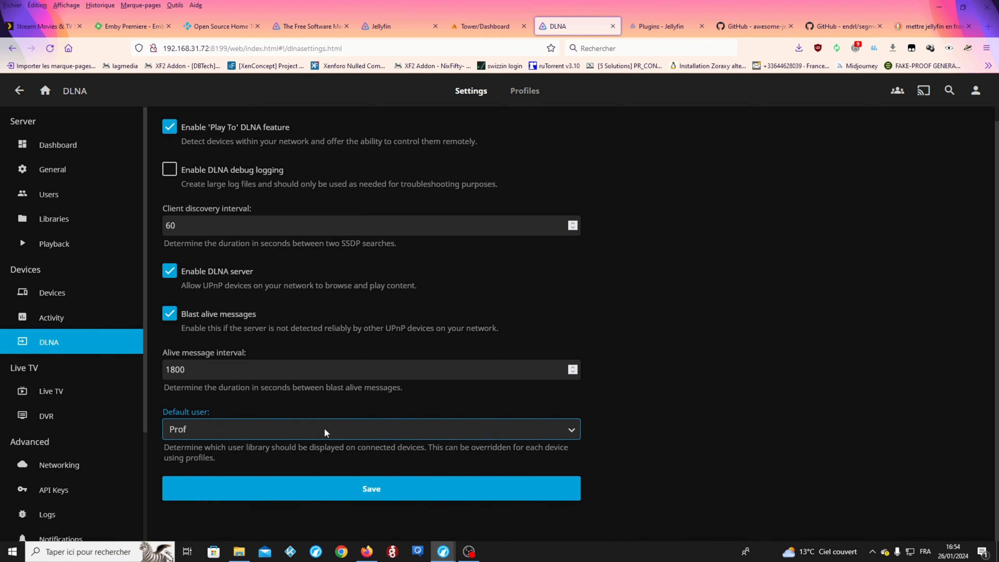
Open the DLNA profiles and look through the list of system device profiles.
scroll(327, 433, "up", 2)
left_click(528, 94)
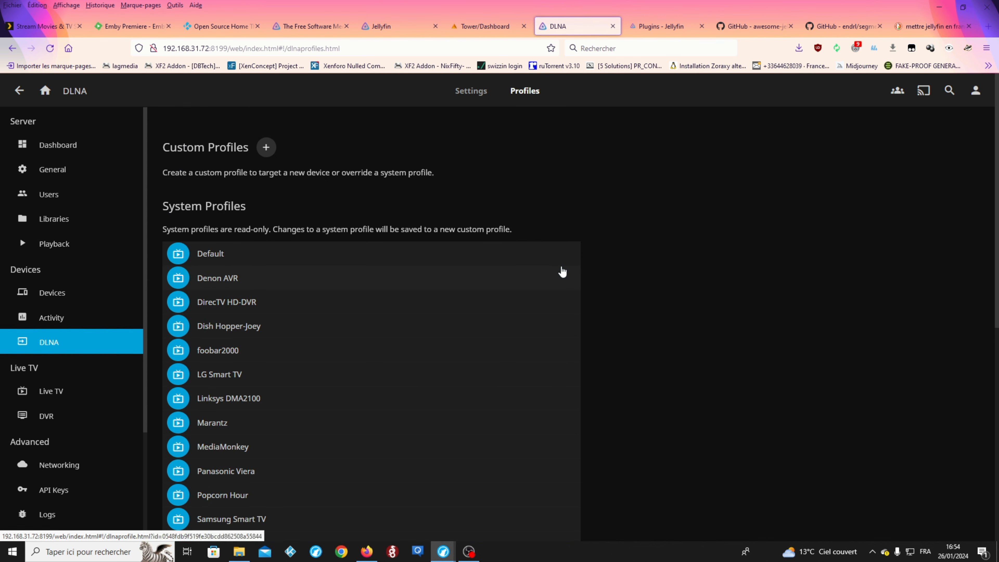
scroll(560, 271, "down", 1)
scroll(562, 272, "down", 2)
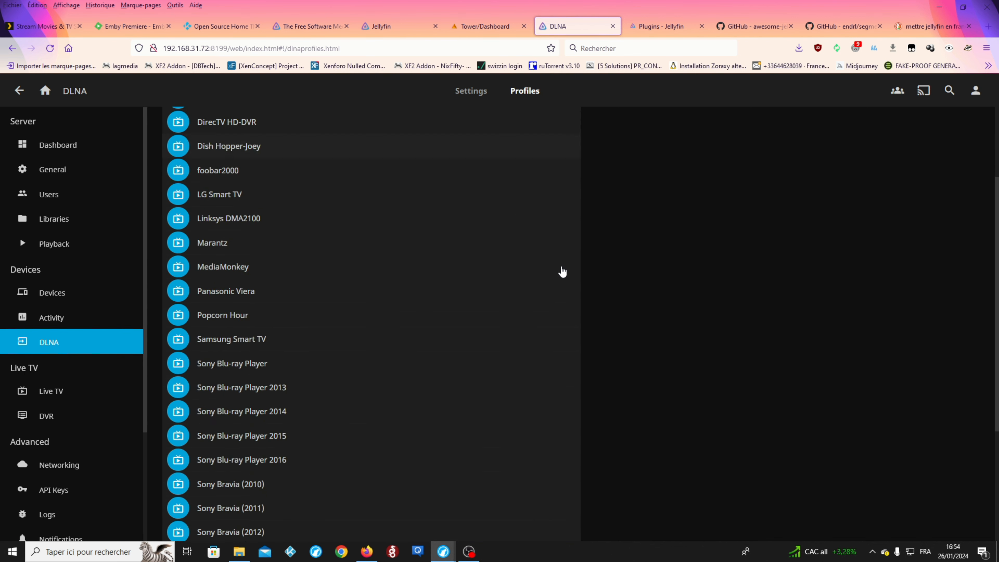
scroll(561, 272, "up", 3)
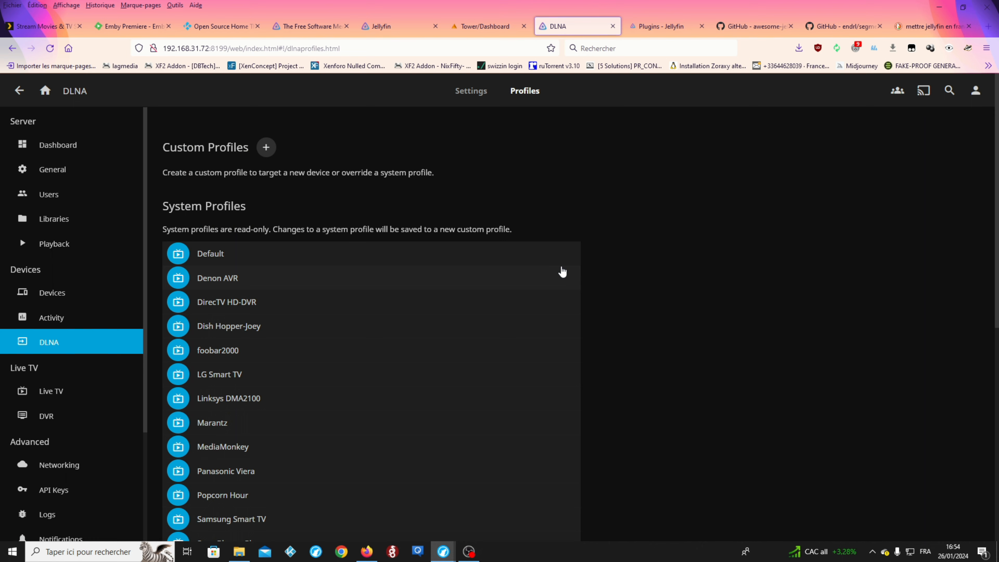
scroll(562, 272, "down", 6)
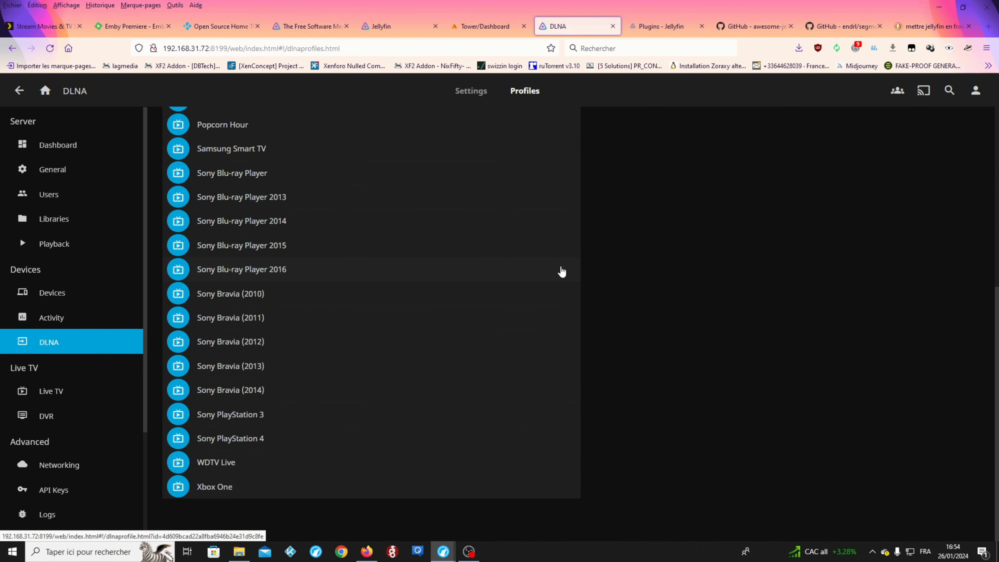
scroll(561, 272, "up", 5)
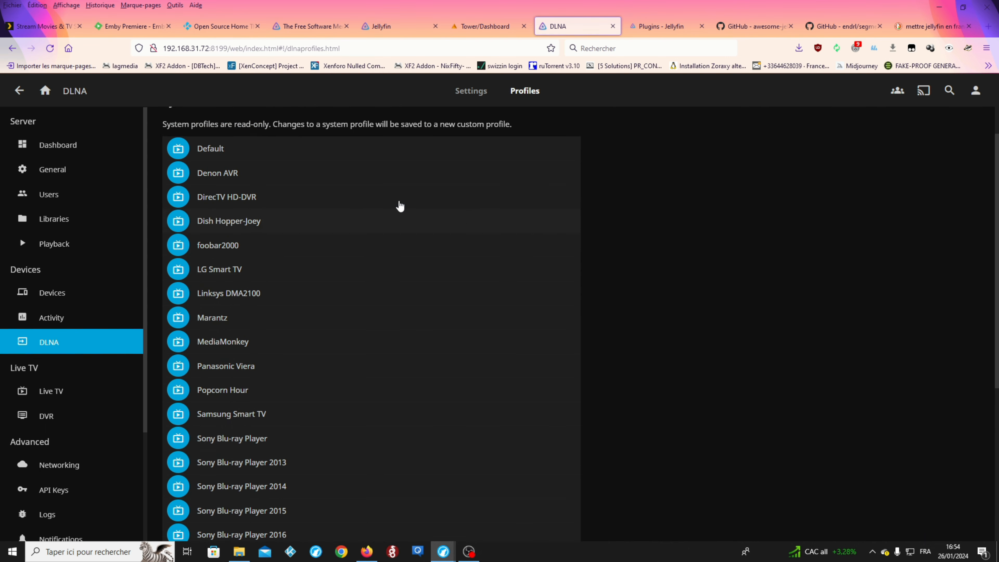
View the Live TV page and look through the Networking page's server address, HTTPS and remote access settings.
left_click(46, 392)
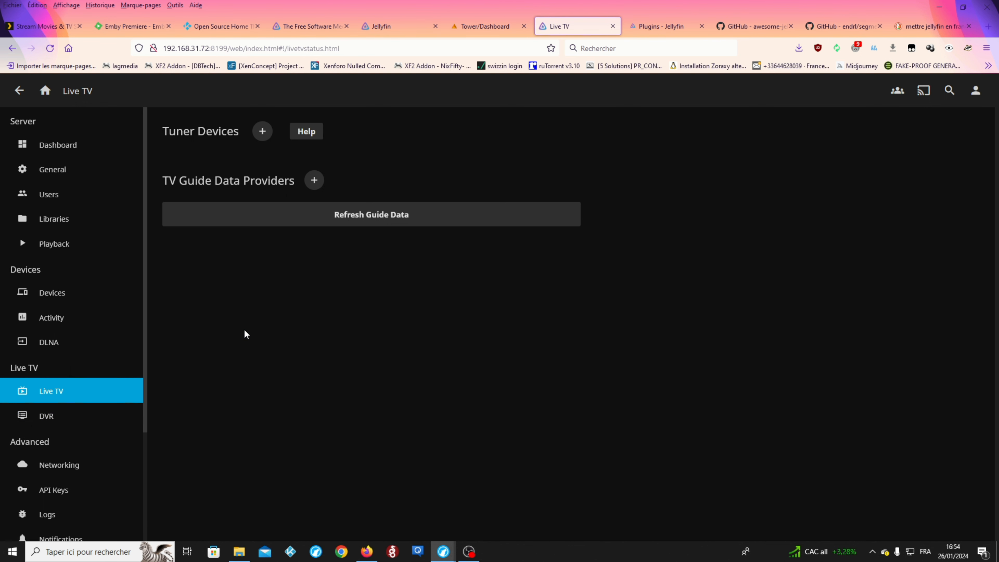
scroll(100, 284, "down", 3)
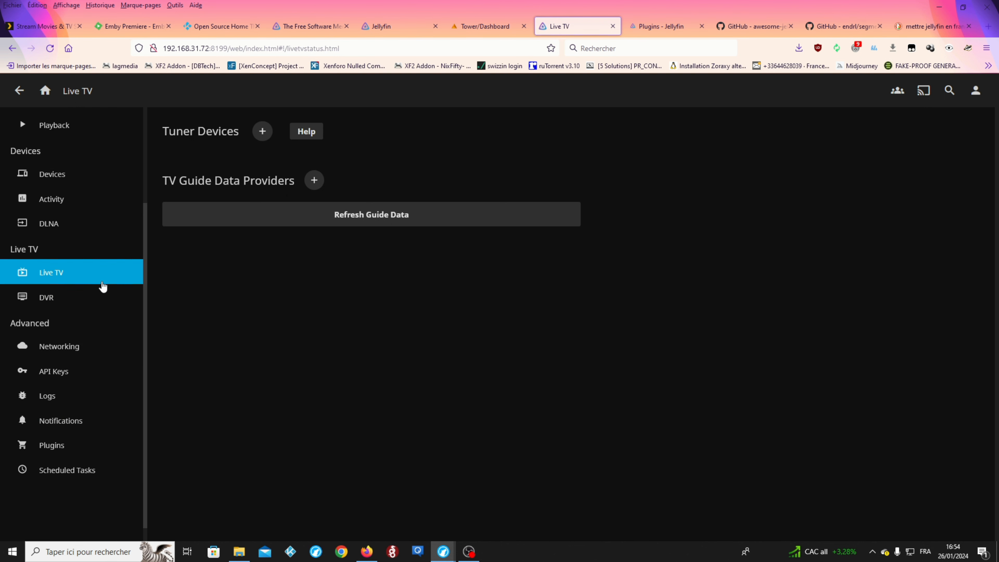
left_click(46, 356)
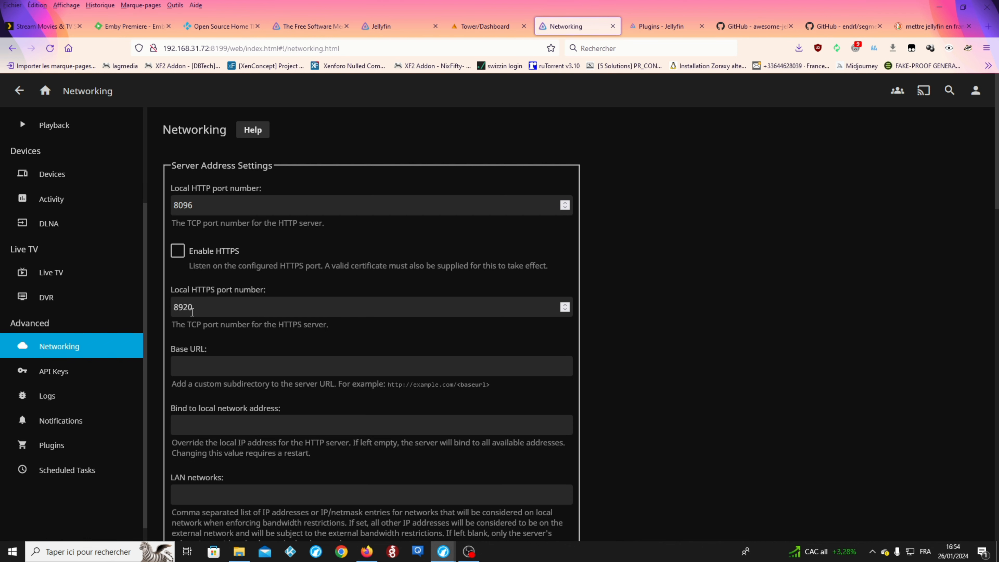
scroll(192, 312, "down", 1)
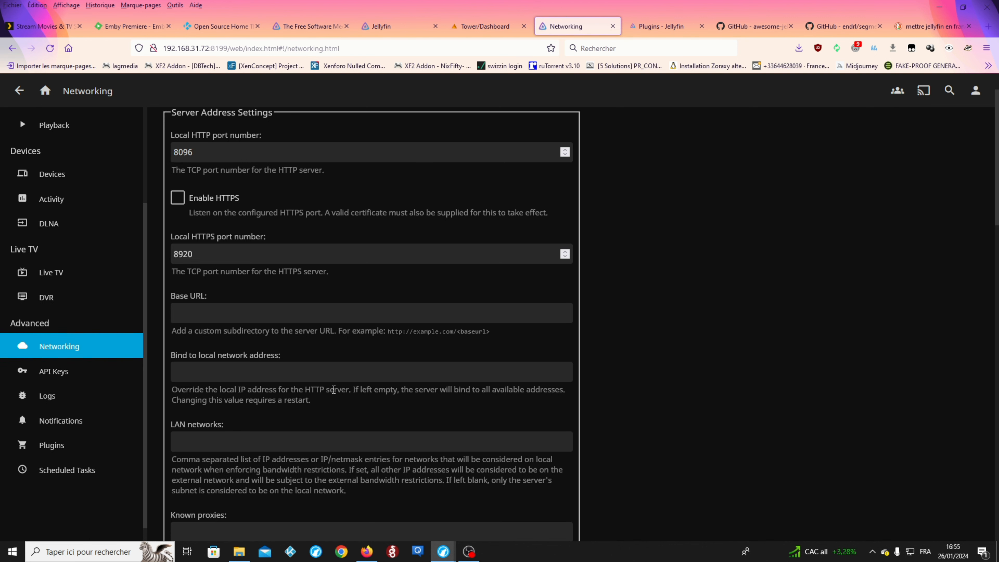
scroll(342, 398, "down", 7)
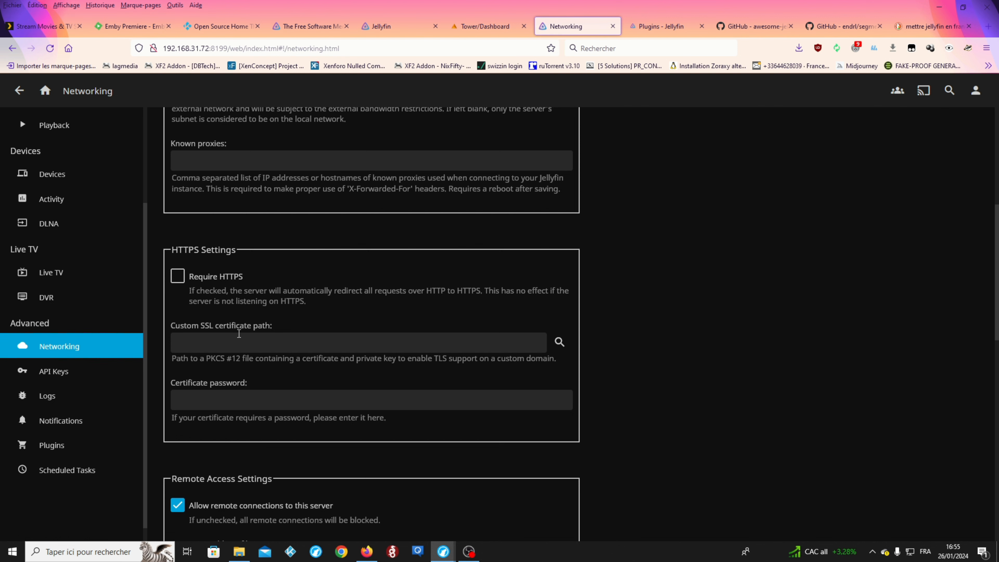
scroll(239, 334, "down", 2)
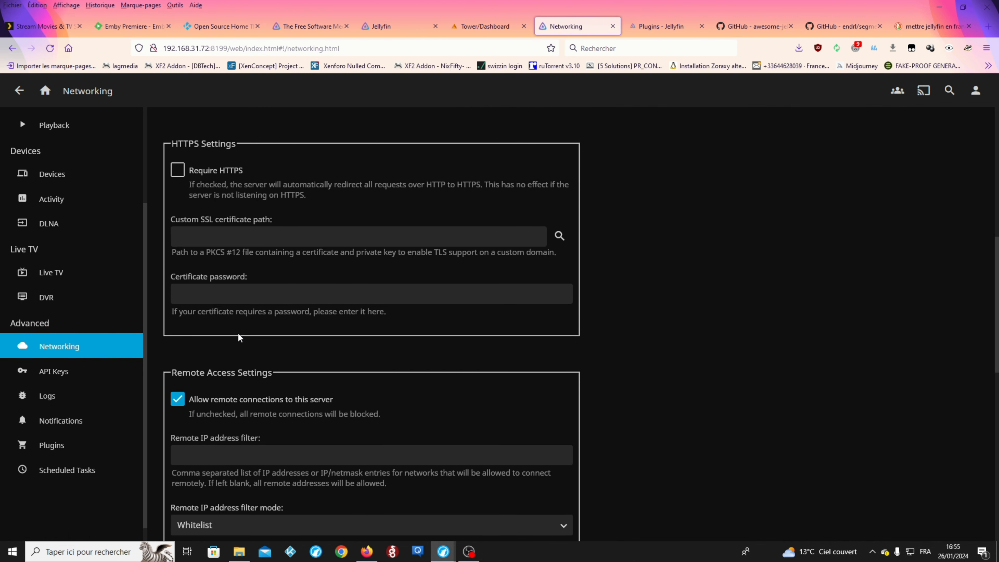
scroll(239, 334, "down", 3)
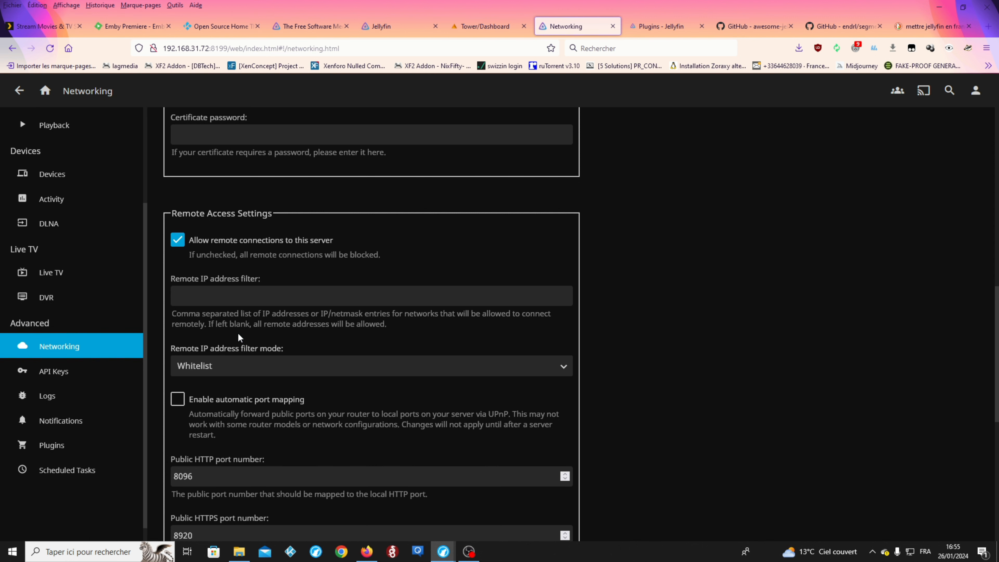
scroll(246, 337, "down", 2)
View the server's API Keys and Logs pages.
left_click(88, 376)
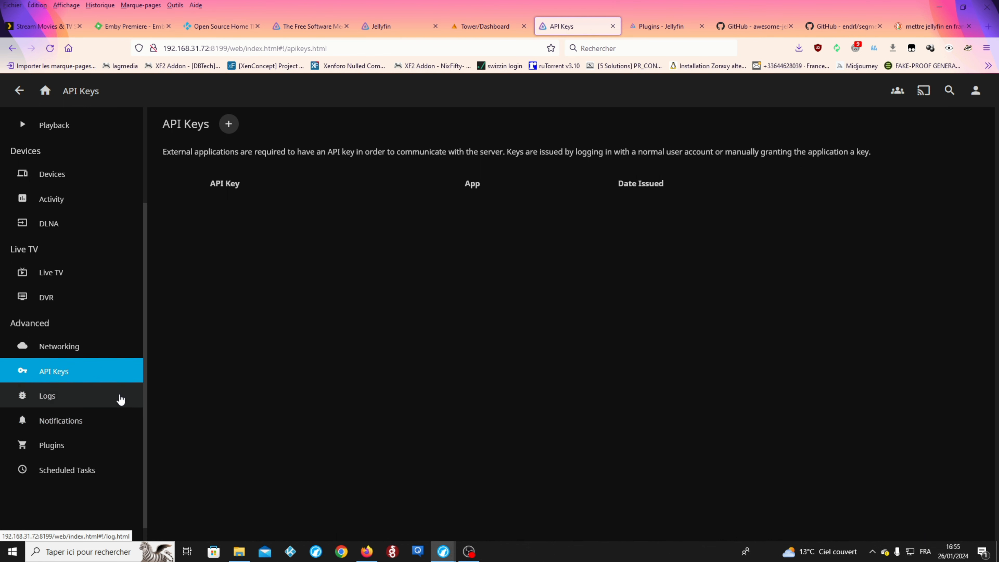
left_click(129, 397)
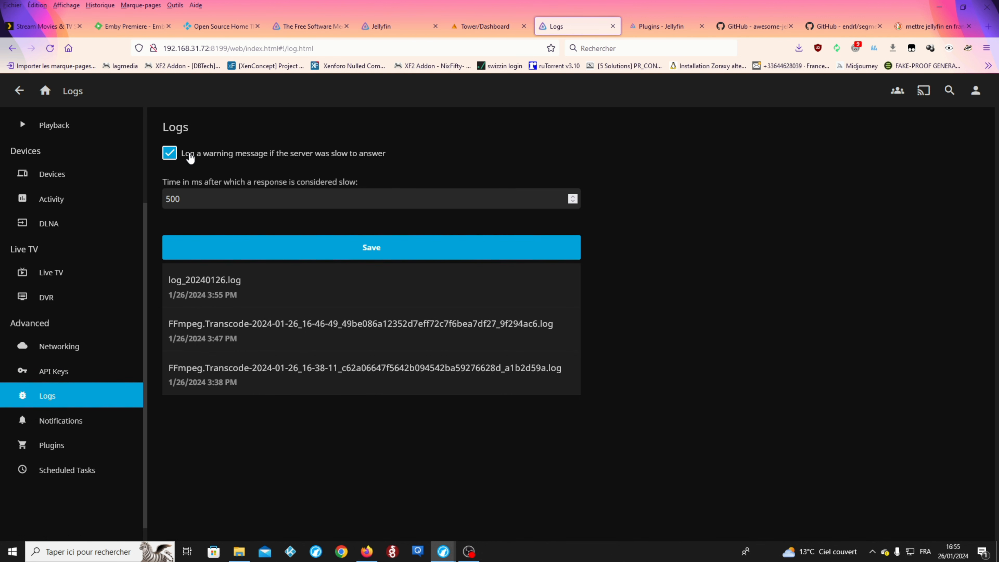
Enable the "Nouveau contenu ajouté" notification for All users, save it, and look through the remaining notification types.
left_click(59, 420)
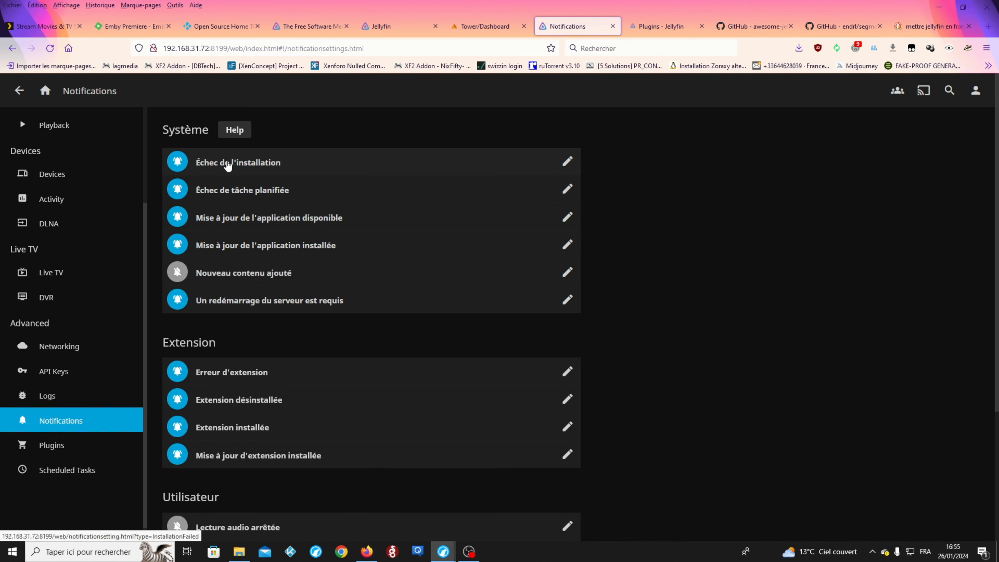
left_click(241, 275)
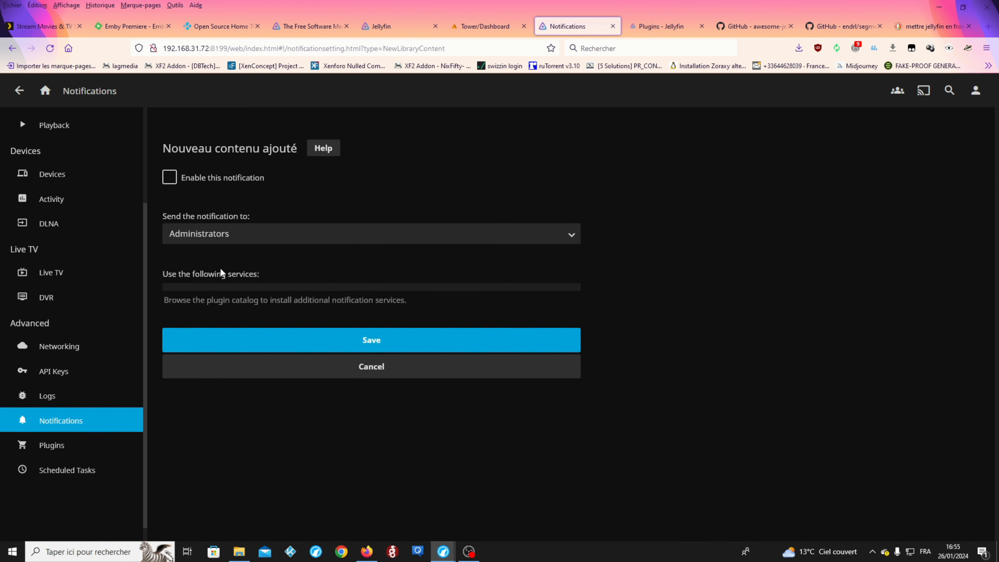
left_click(194, 231)
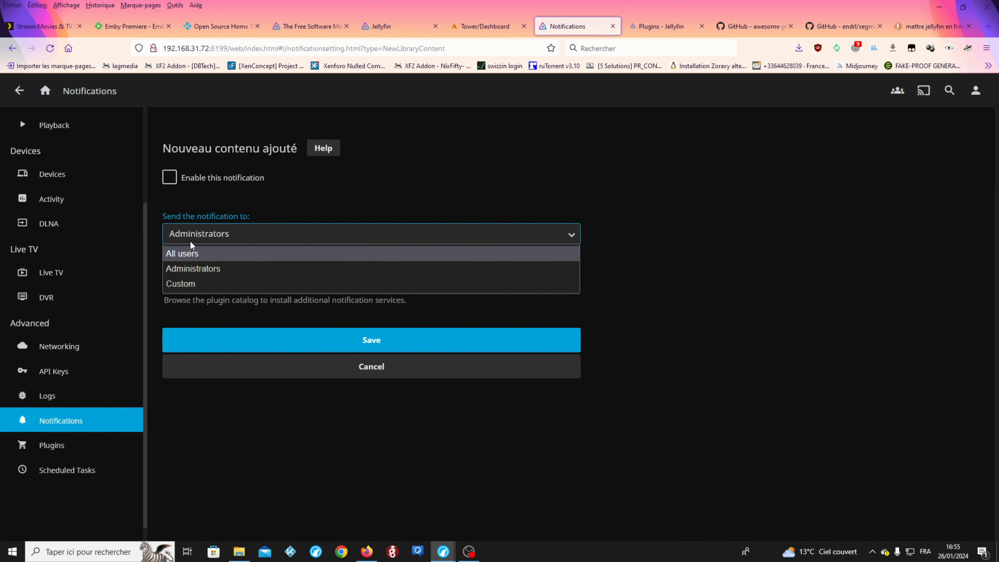
left_click(188, 251)
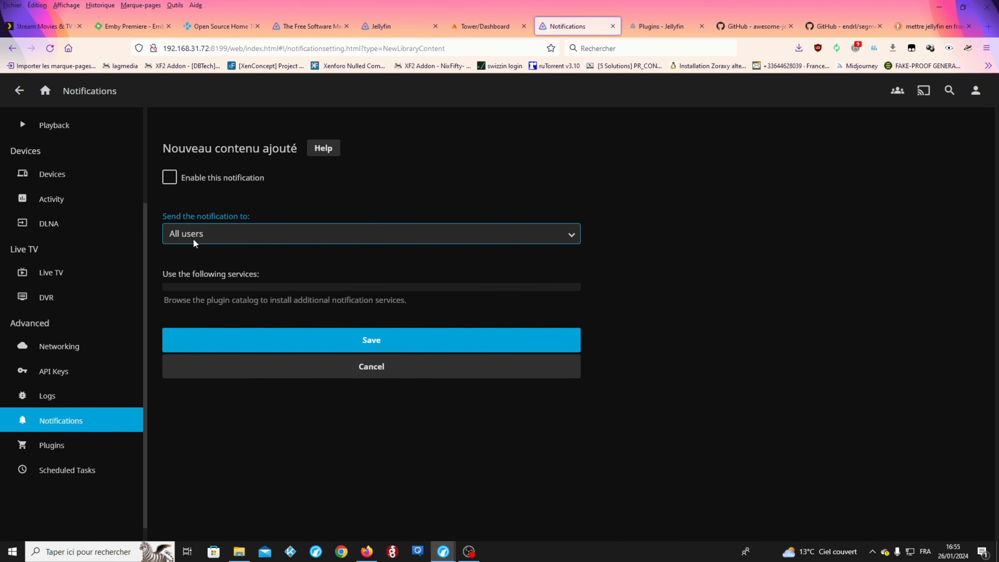
left_click(169, 177)
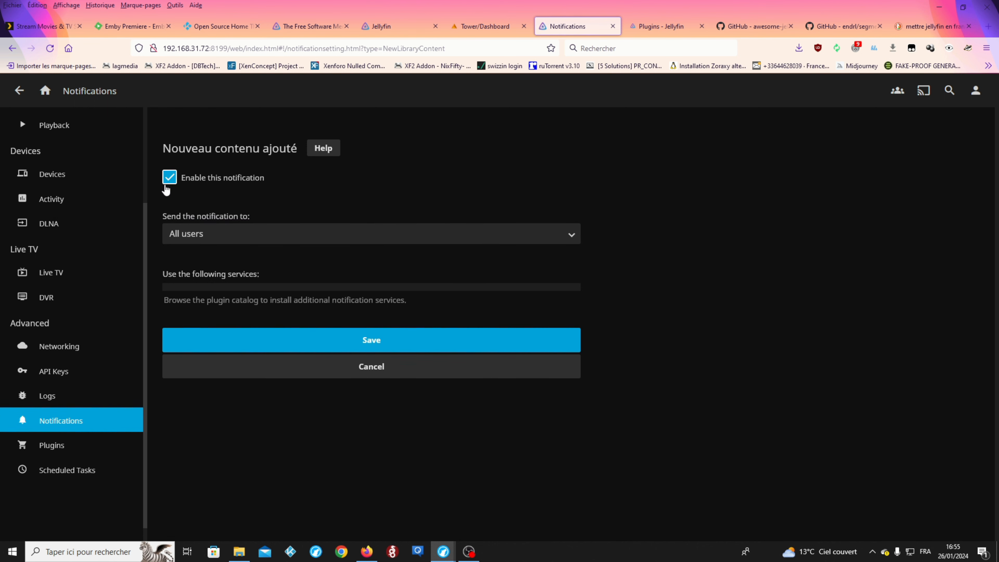
left_click(348, 339)
scroll(291, 326, "down", 2)
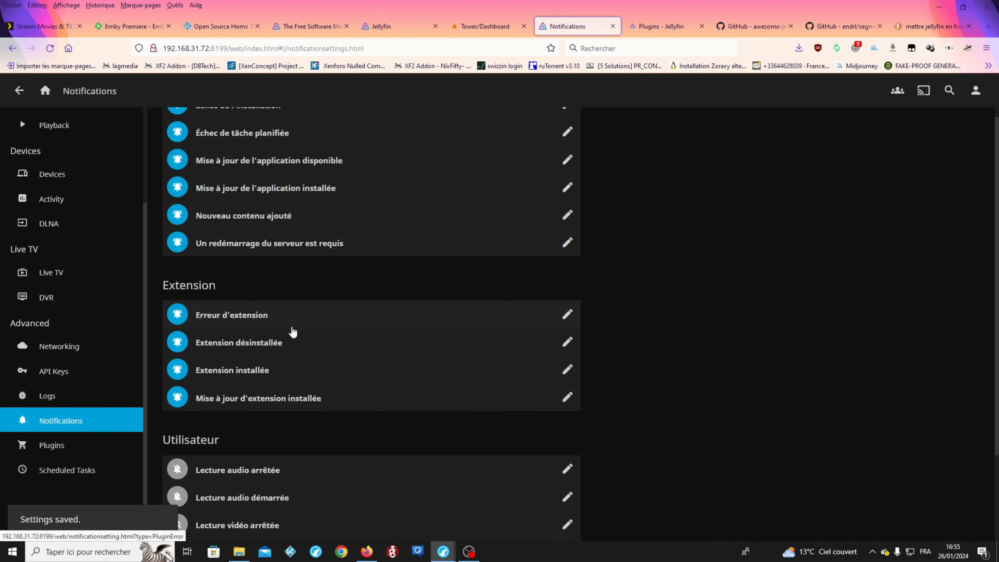
scroll(292, 331, "down", 3)
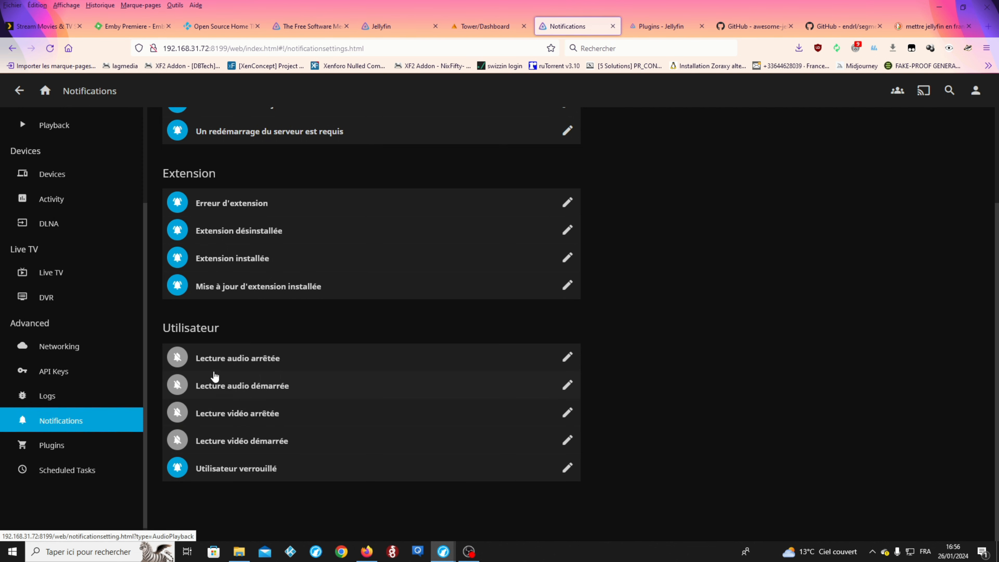
Open the Scheduled Tasks page and look through the application, library and maintenance tasks.
left_click(50, 466)
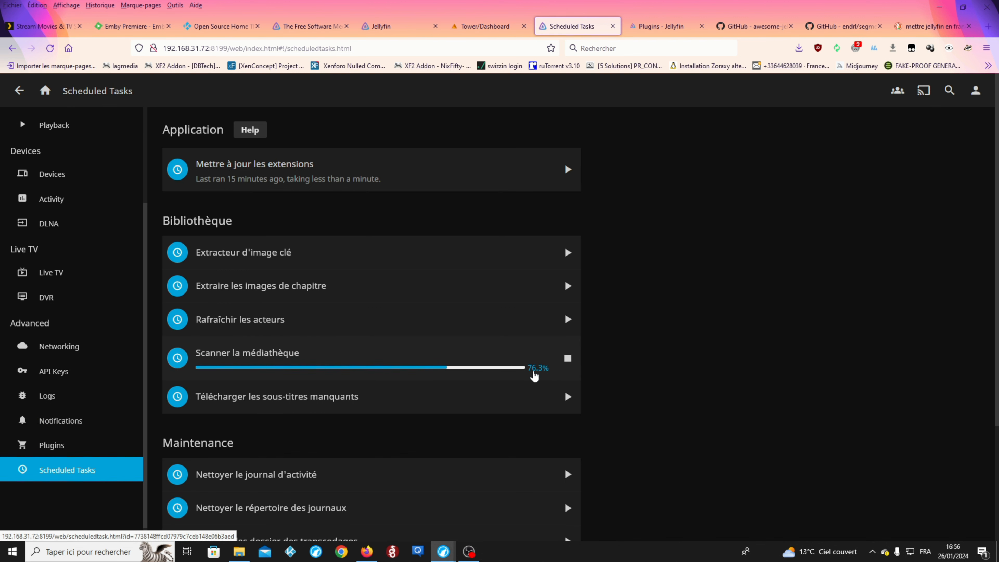
scroll(520, 379, "down", 3)
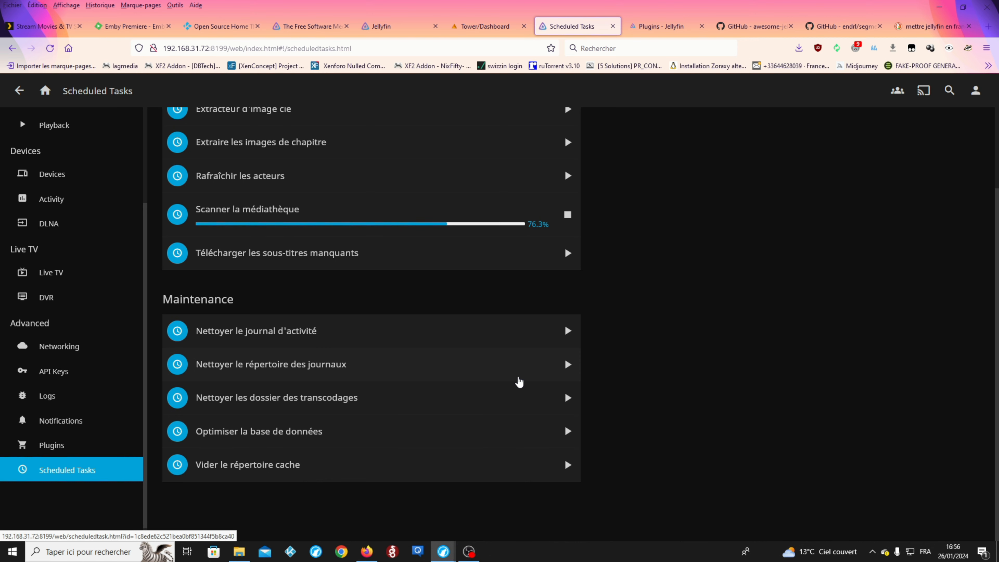
scroll(516, 384, "up", 3)
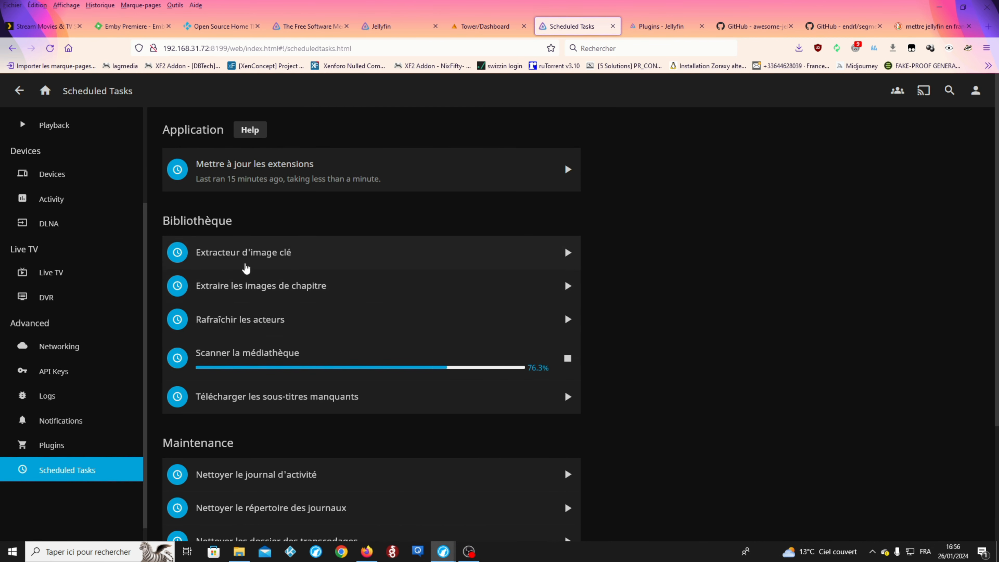
View the triggers of the scheduled tasks for keyframe extraction, chapter image extraction and missing subtitle downloads.
left_click(219, 255)
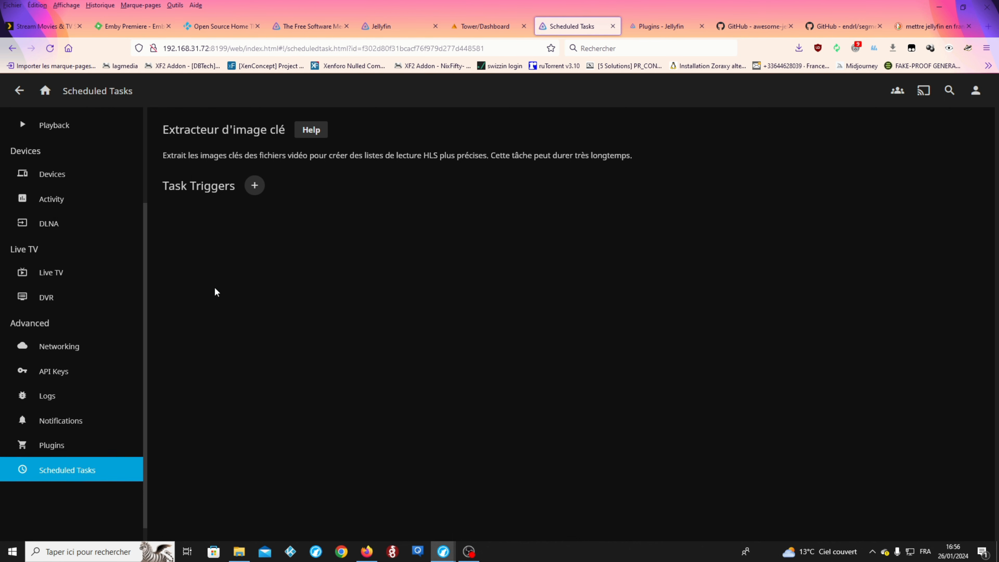
key("alt+Left")
left_click(257, 290)
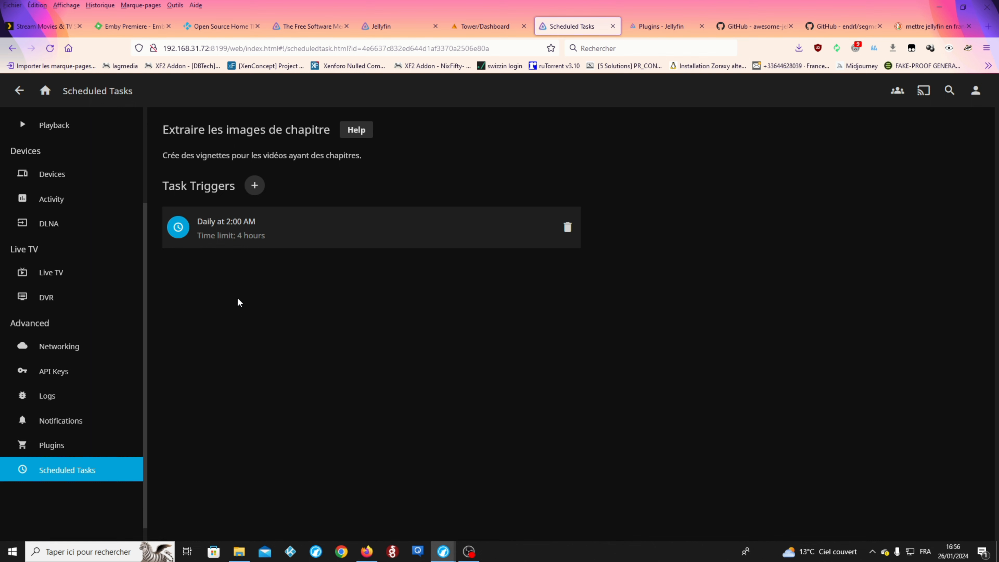
key("alt+Left")
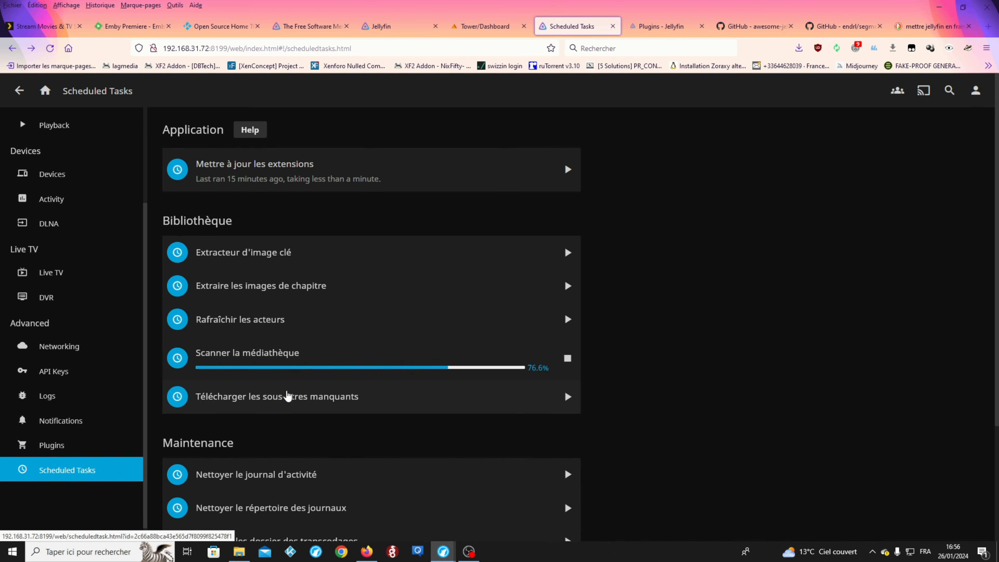
left_click(283, 408)
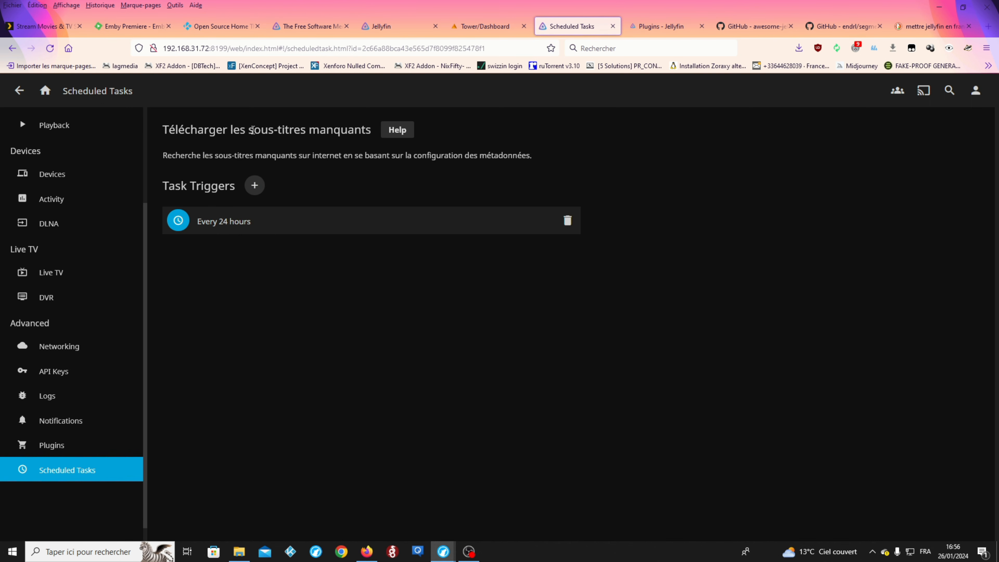
key("alt+Left")
scroll(278, 330, "down", 3)
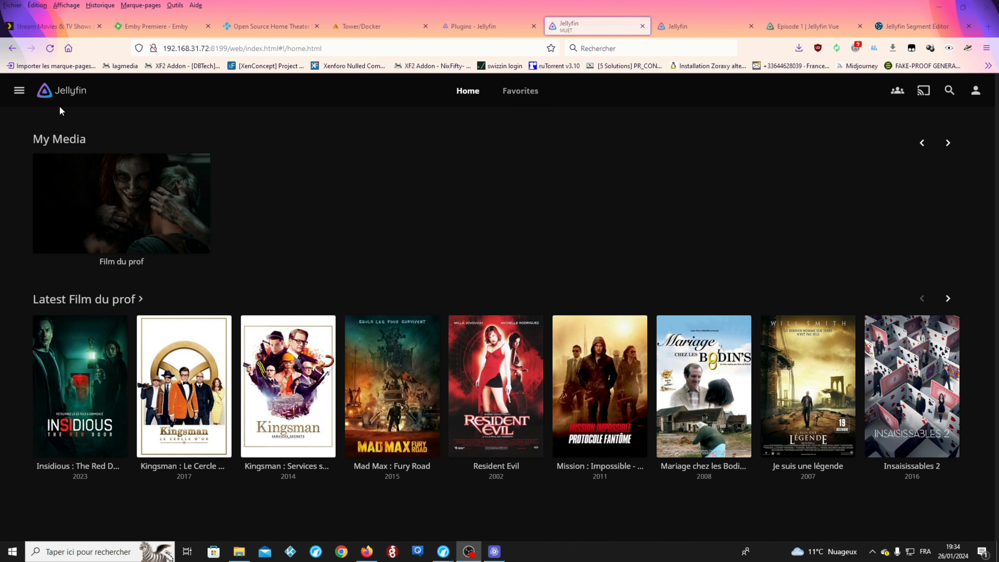
View the navigation menu on the home page of the server with the "Film du prof" library.
left_click(19, 90)
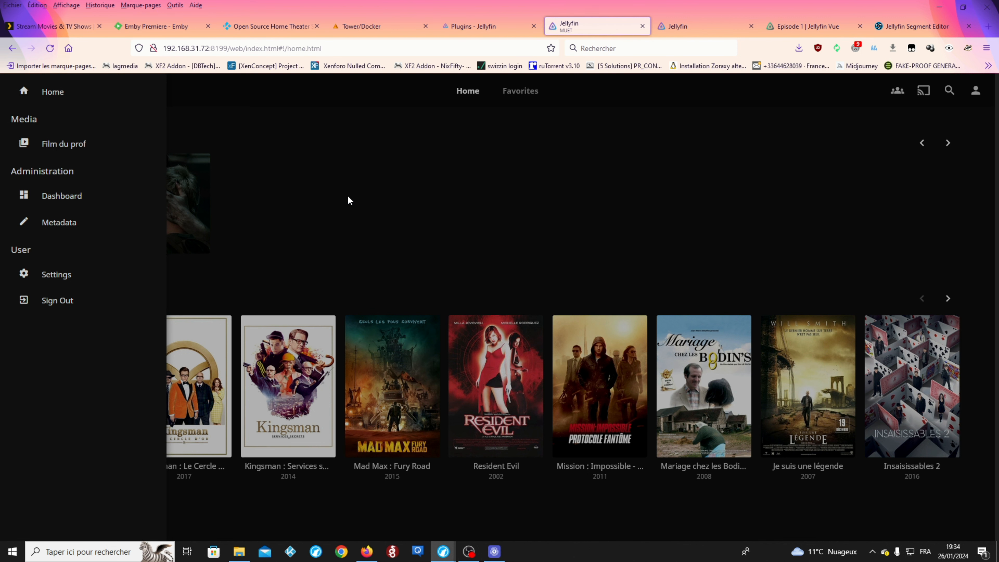
left_click(347, 196)
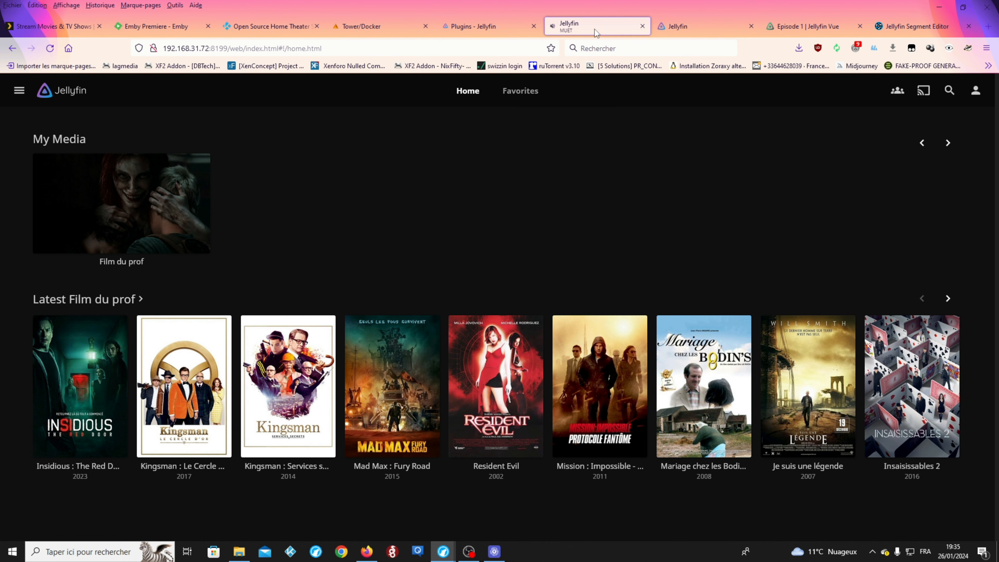
Switch to the Jellyfin server on port 7096, view its administration dashboard with the expanded navigation menu, and return to its home page.
left_click(700, 25)
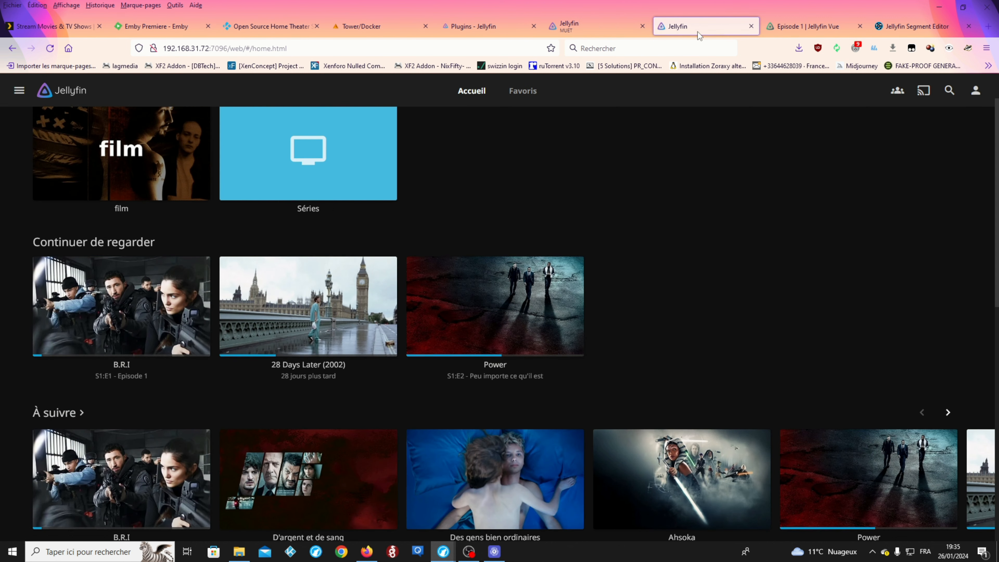
scroll(562, 240, "up", 2)
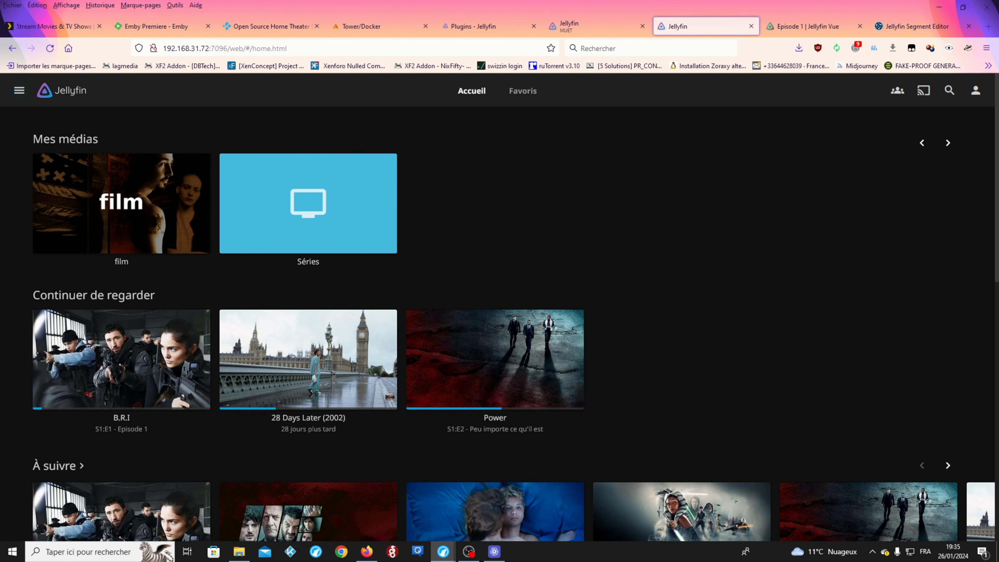
left_click(19, 90)
left_click(49, 278)
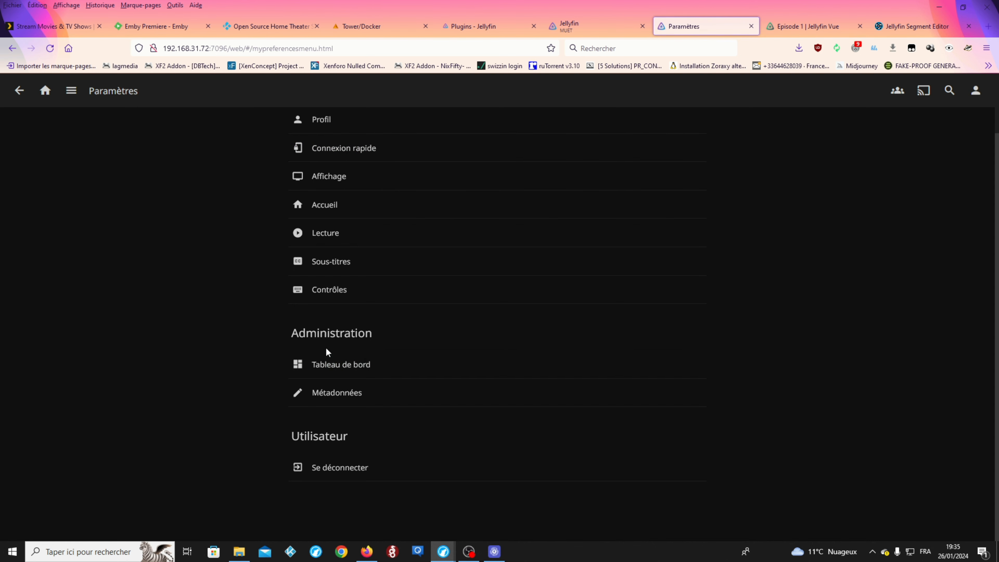
left_click(350, 374)
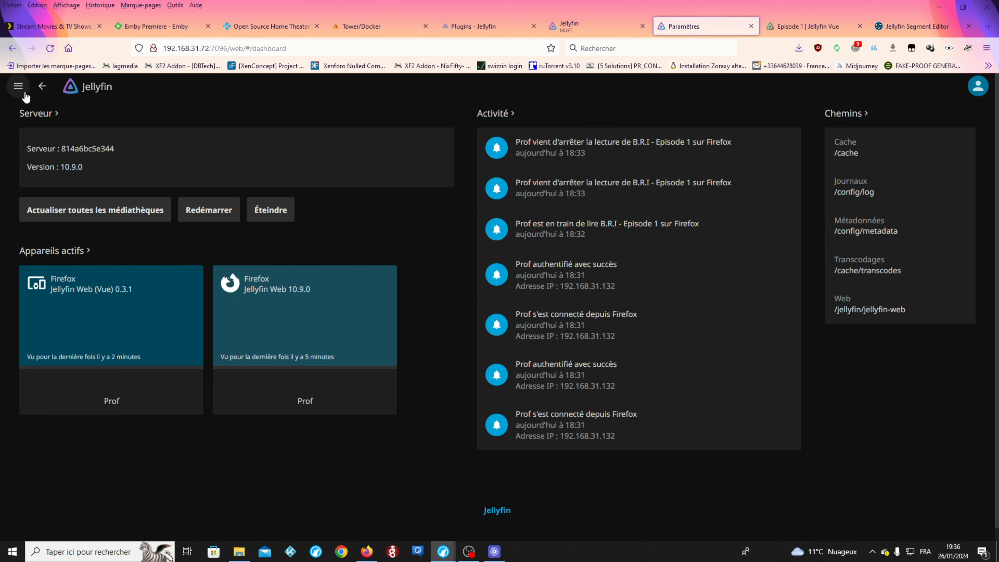
left_click(19, 86)
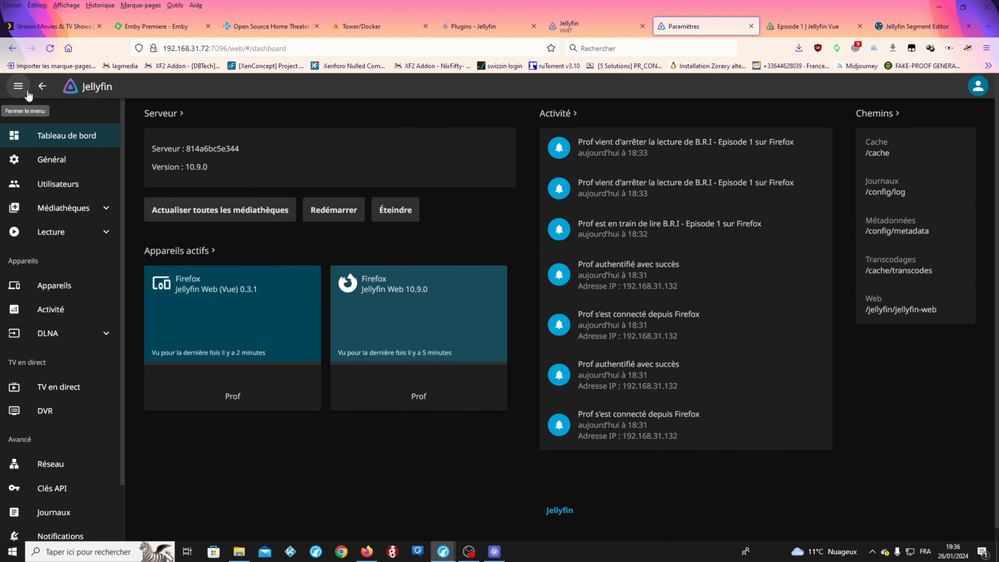
left_click(85, 88)
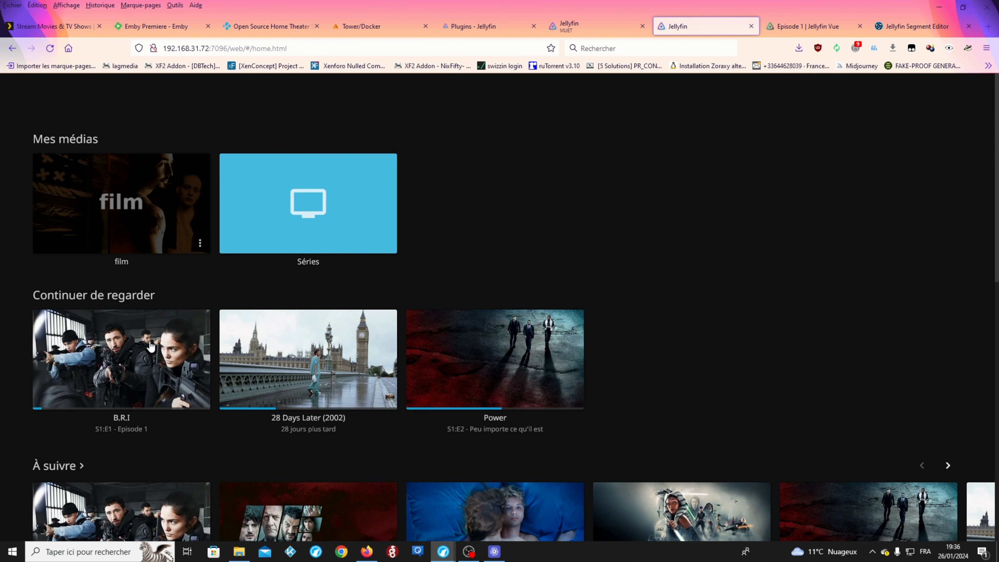
Resume B.R.I Episode 1 from the continue-watching row to check playback, and return to the home page.
left_click(123, 356)
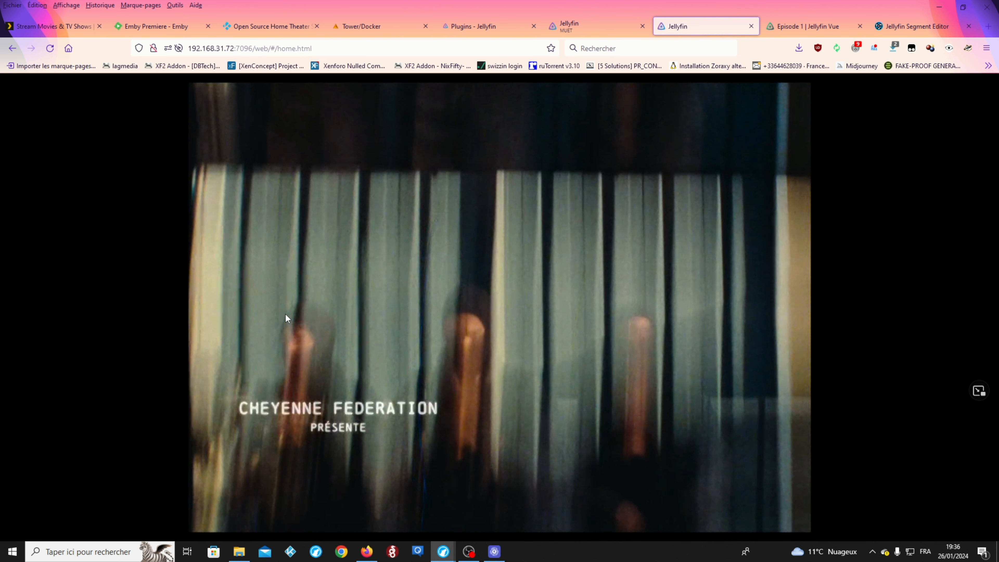
left_click(48, 52)
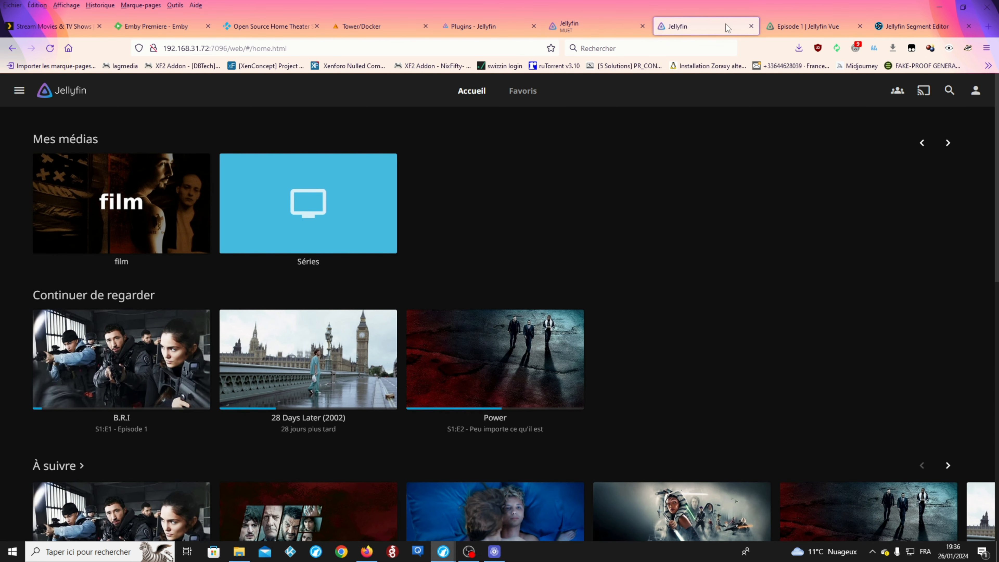
Switch to the Jellyfin Vue client and play Episode 1 of B.R.I from the Séries library.
left_click(788, 27)
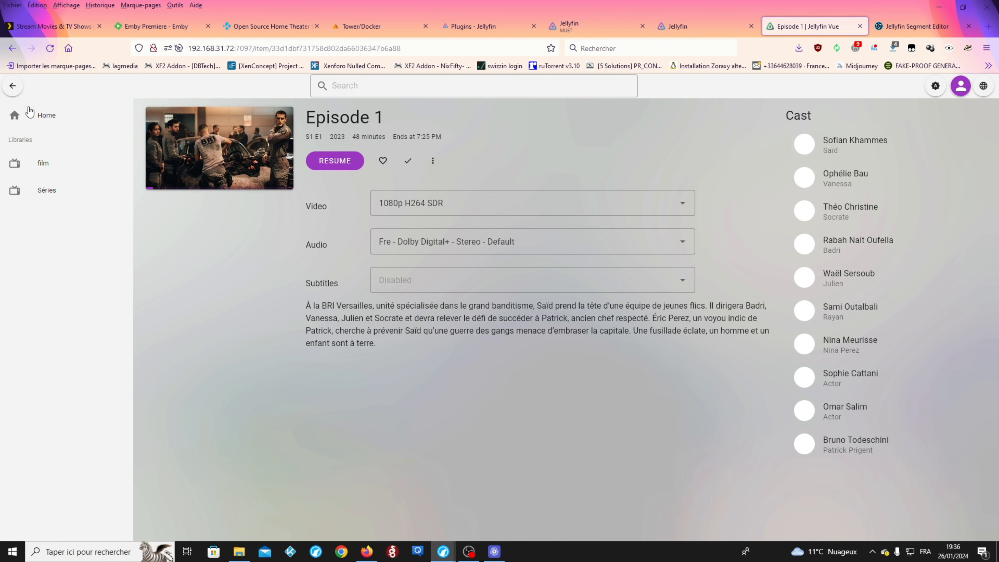
left_click(30, 120)
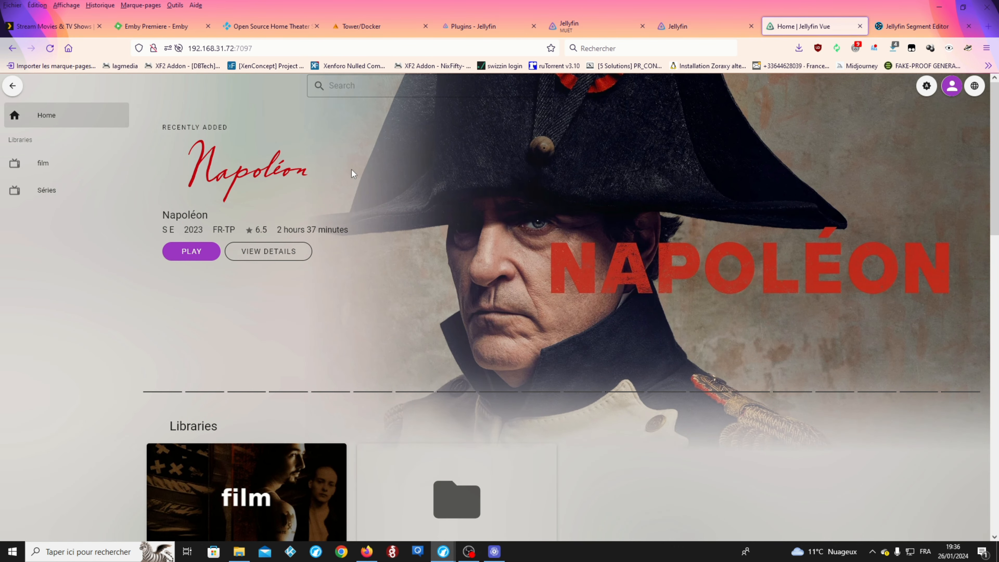
left_click(59, 193)
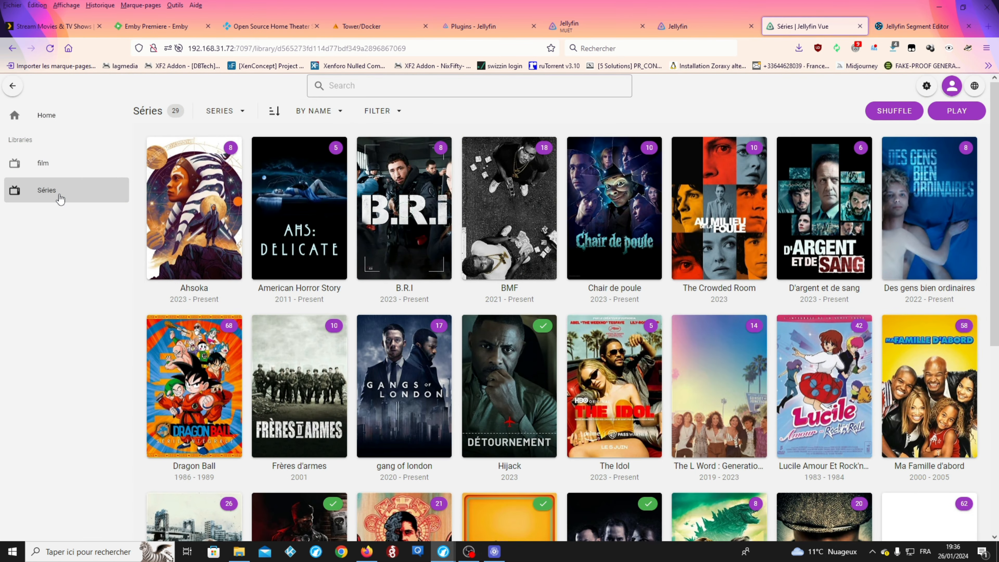
left_click(383, 182)
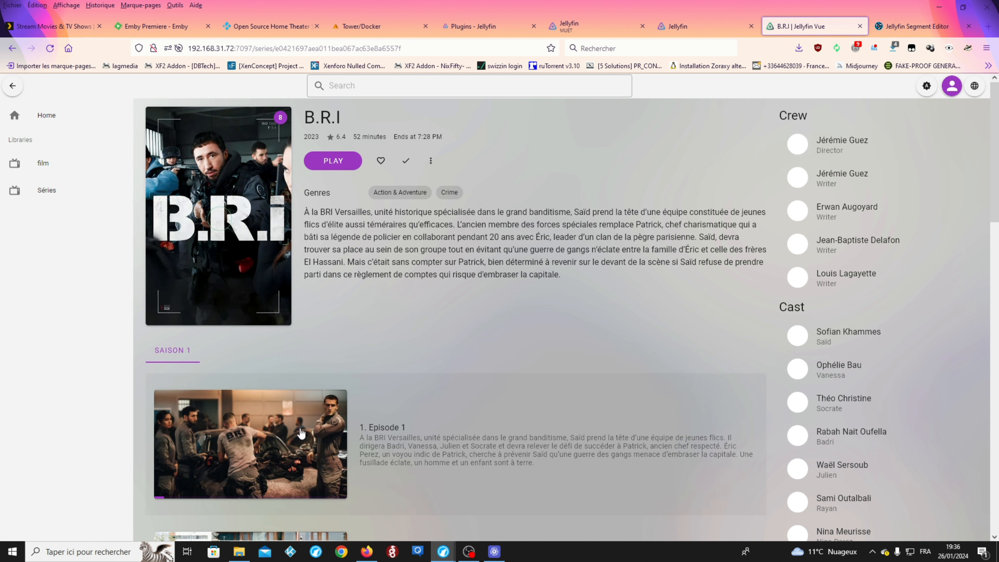
left_click(258, 446)
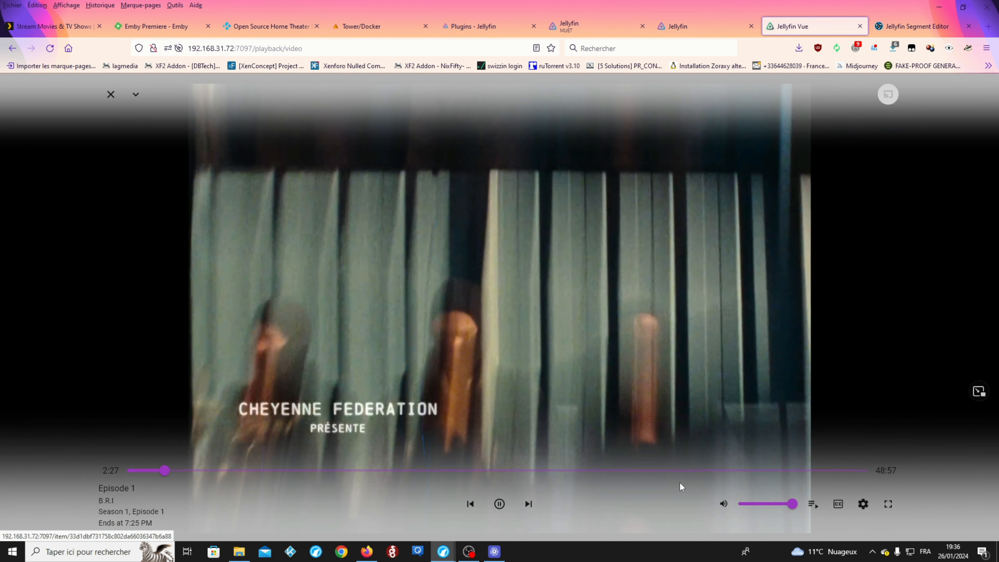
Mute the episode, rewind it to the start, advance in stages to the intro at 2:30, and skip the intro.
left_click(723, 504)
left_click_drag(165, 472, 127, 471)
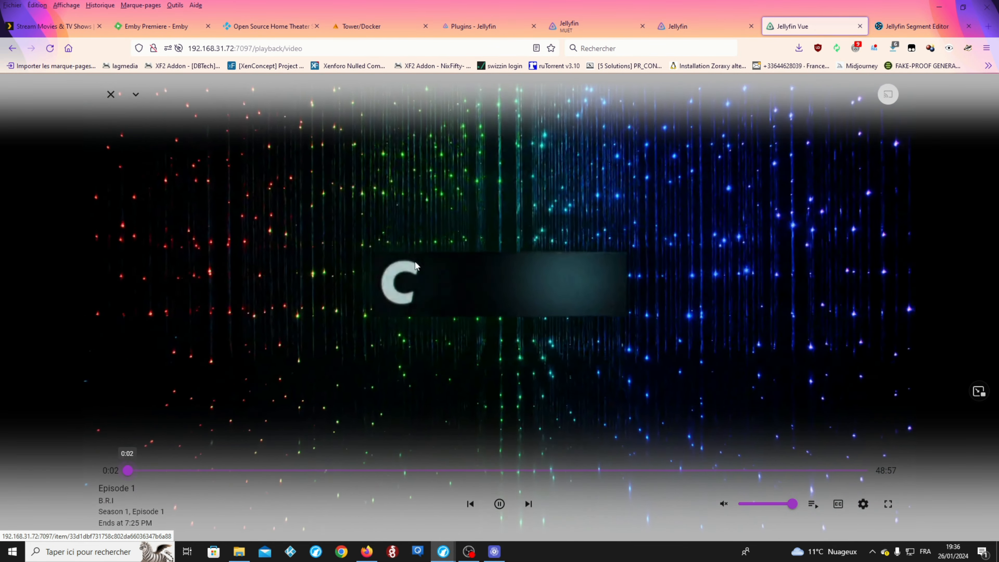
left_click(140, 471)
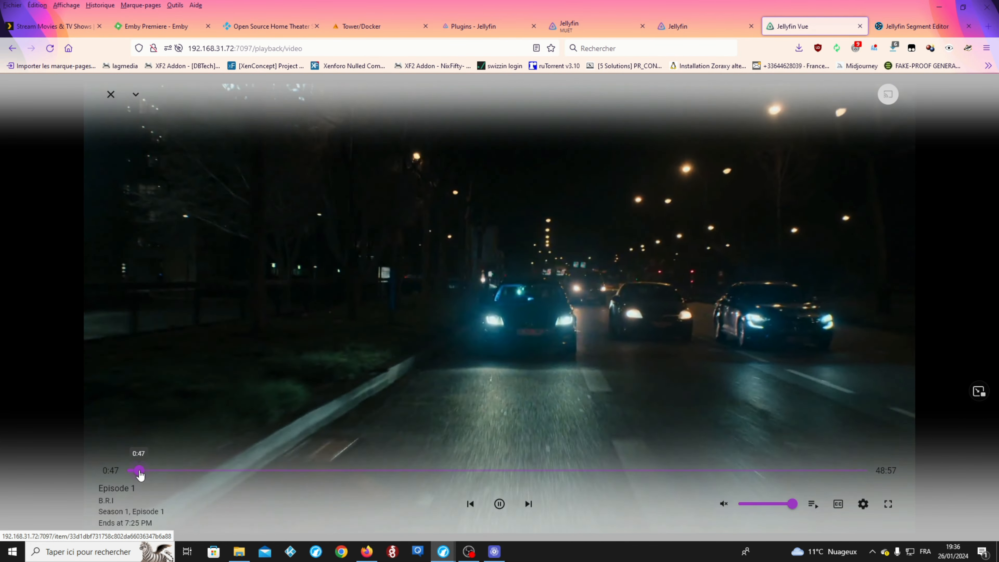
left_click(149, 471)
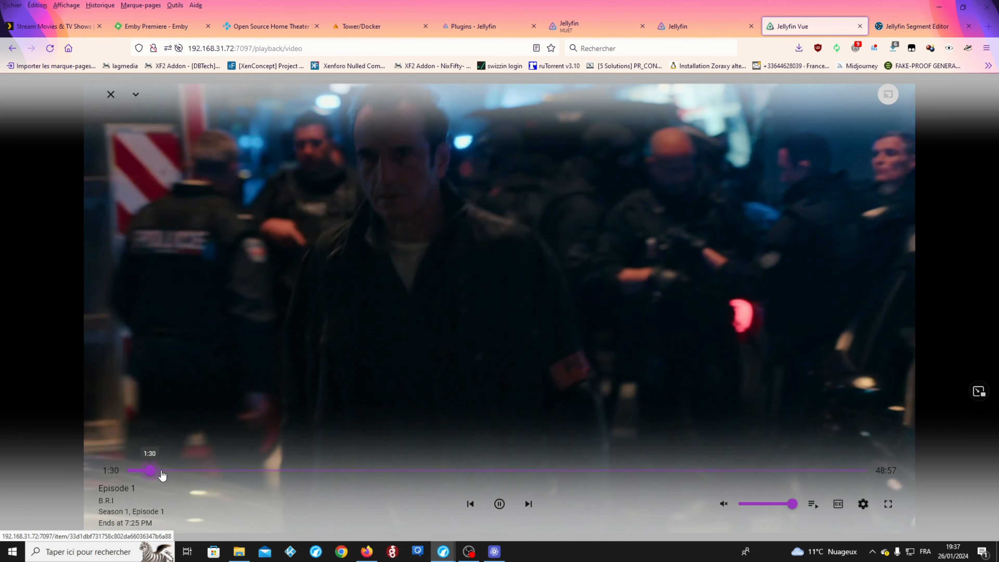
left_click(161, 471)
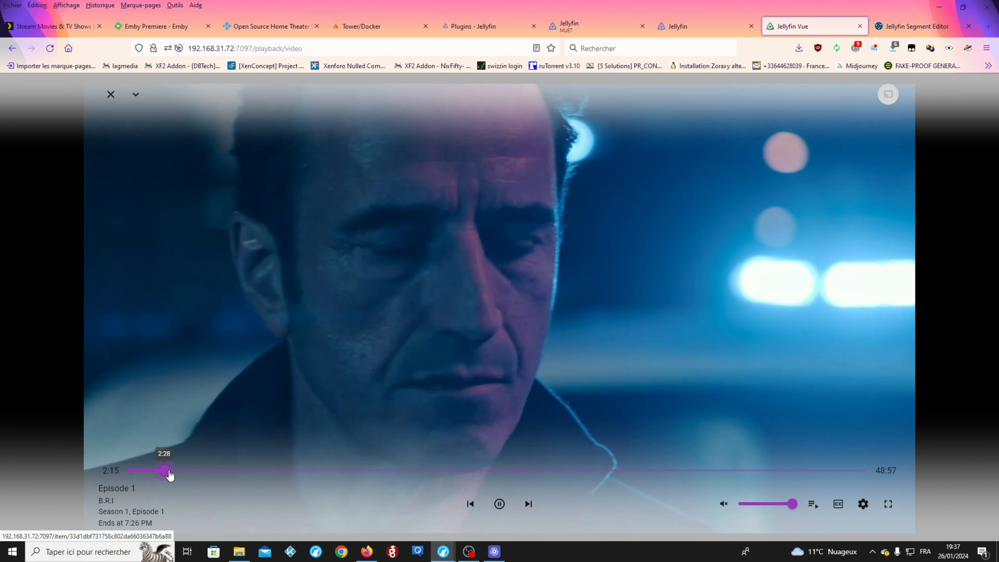
left_click(169, 472)
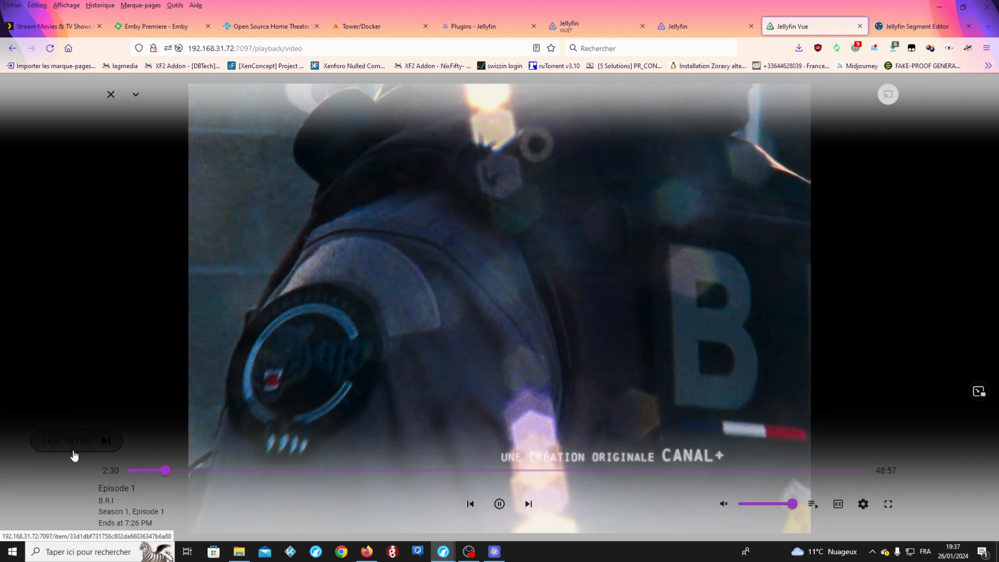
left_click(91, 446)
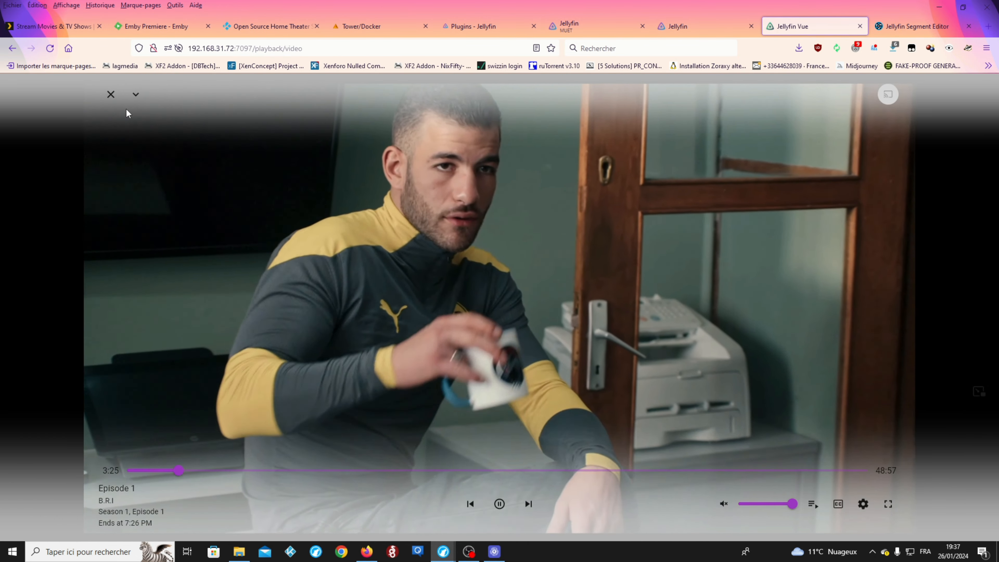
Minimise the video player, close the floating mini player, and return to the Jellyfin Vue home page.
left_click(132, 97)
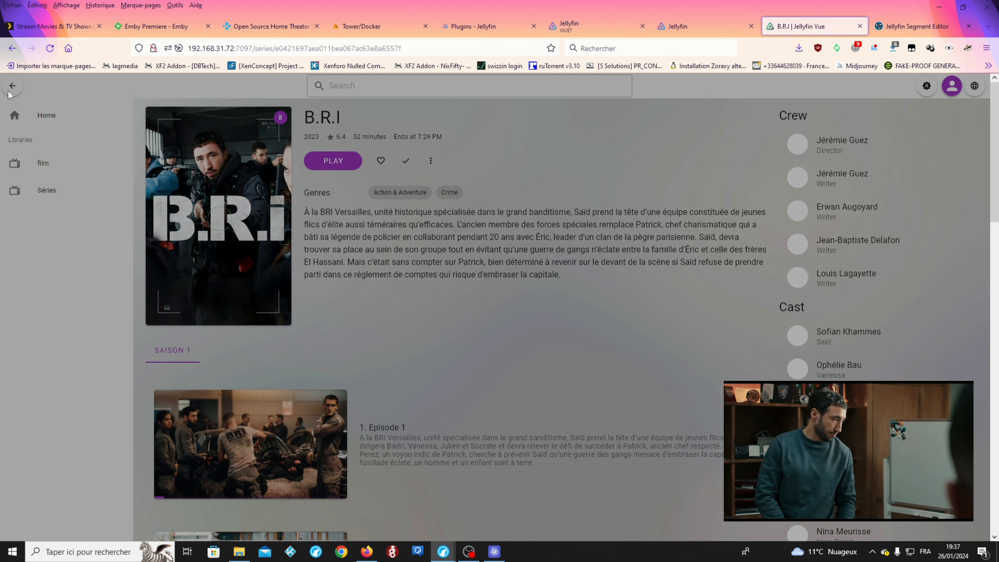
mouse_move(792, 421)
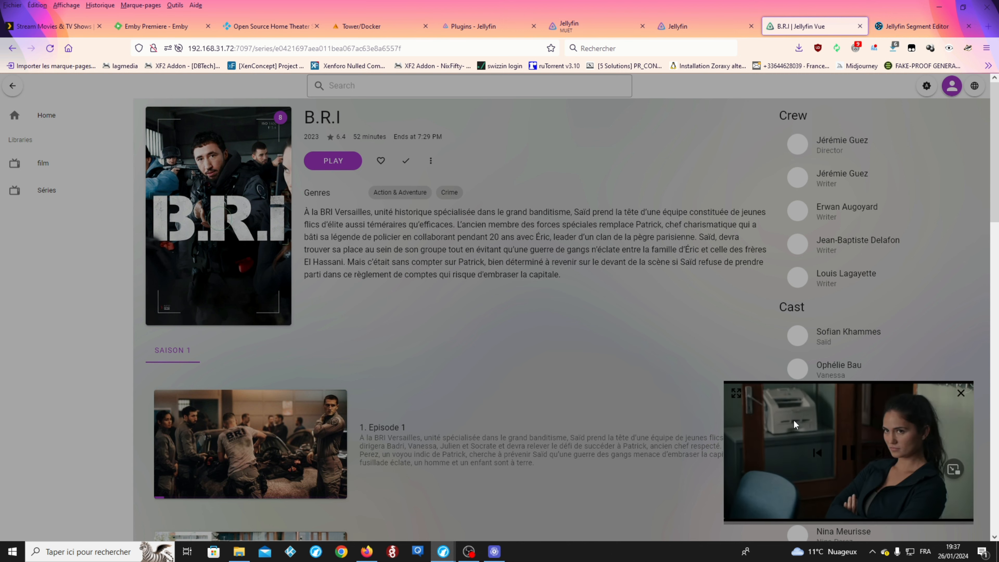
left_click(958, 394)
left_click(46, 119)
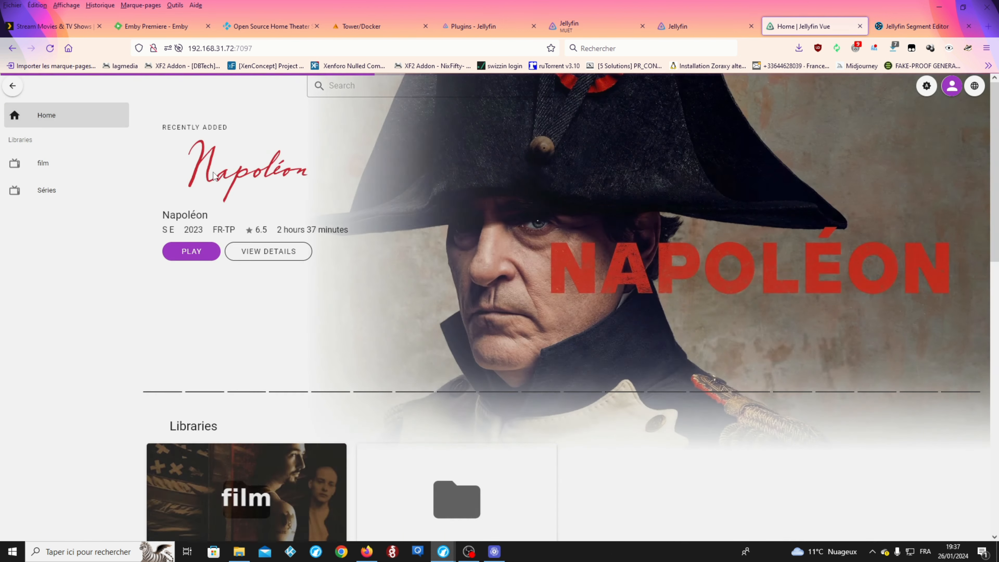
Switch to Jellyfin Segment Editor, inspect the intro segment of B.R.I S1E1 from the series list, and close its details unchanged.
left_click(880, 31)
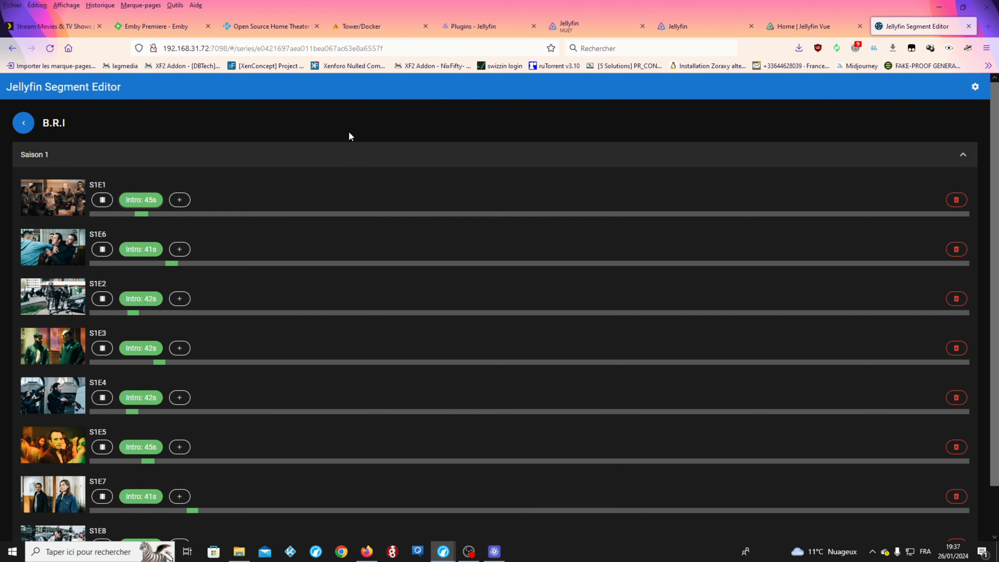
left_click(24, 126)
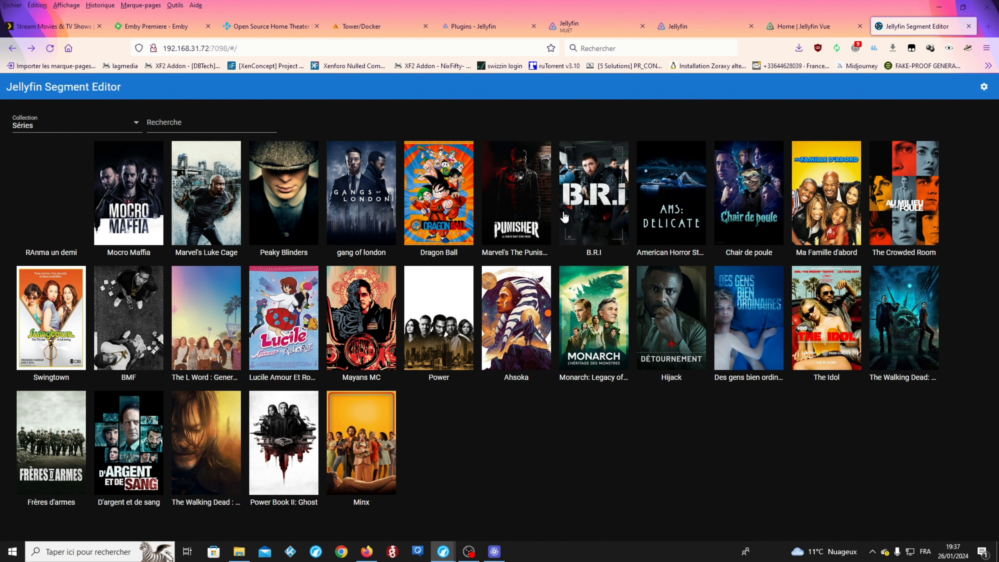
left_click(584, 175)
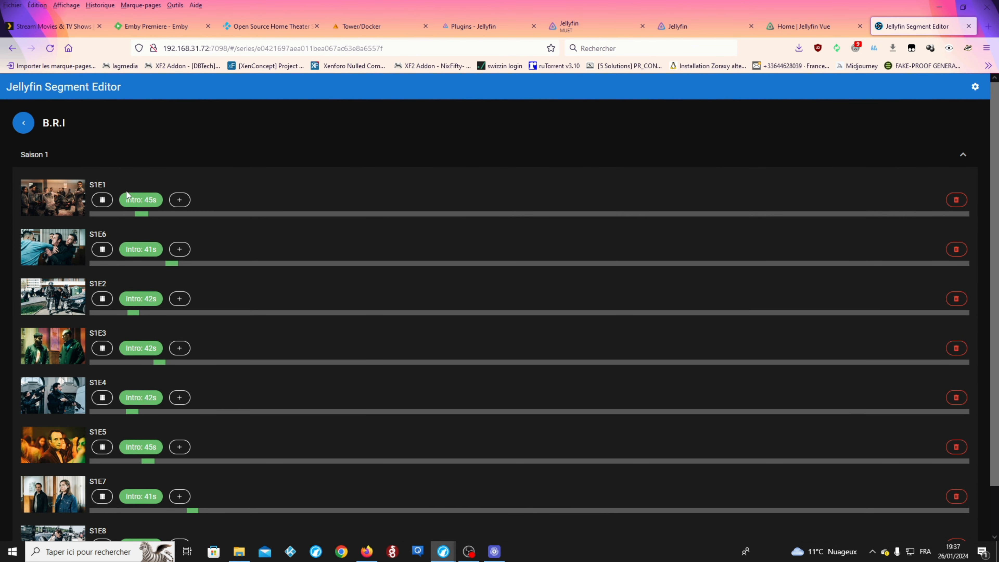
left_click(141, 214)
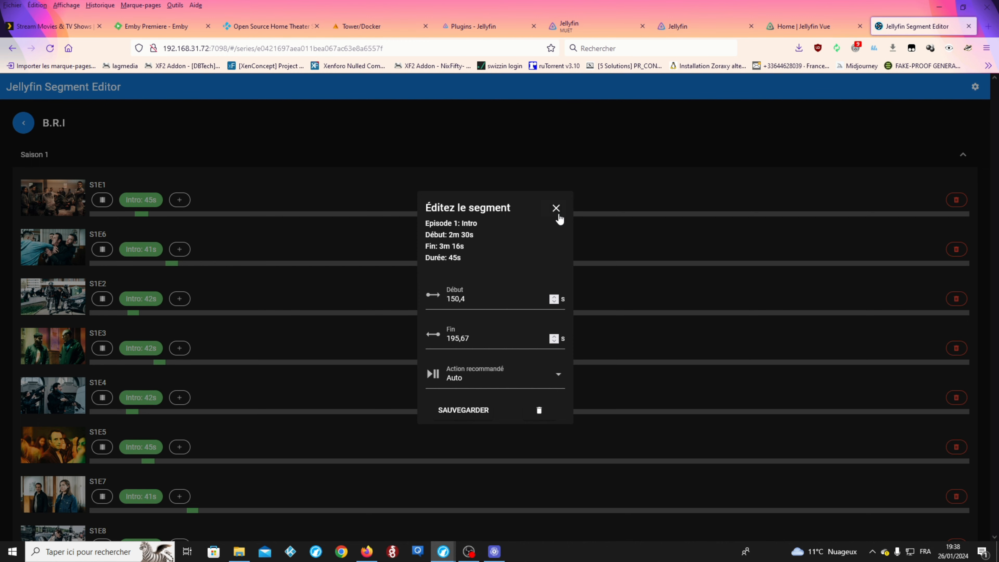
left_click(556, 207)
View the episode segments of American Horror Story and Ma Famille d'abord, and return to the series list.
left_click(29, 127)
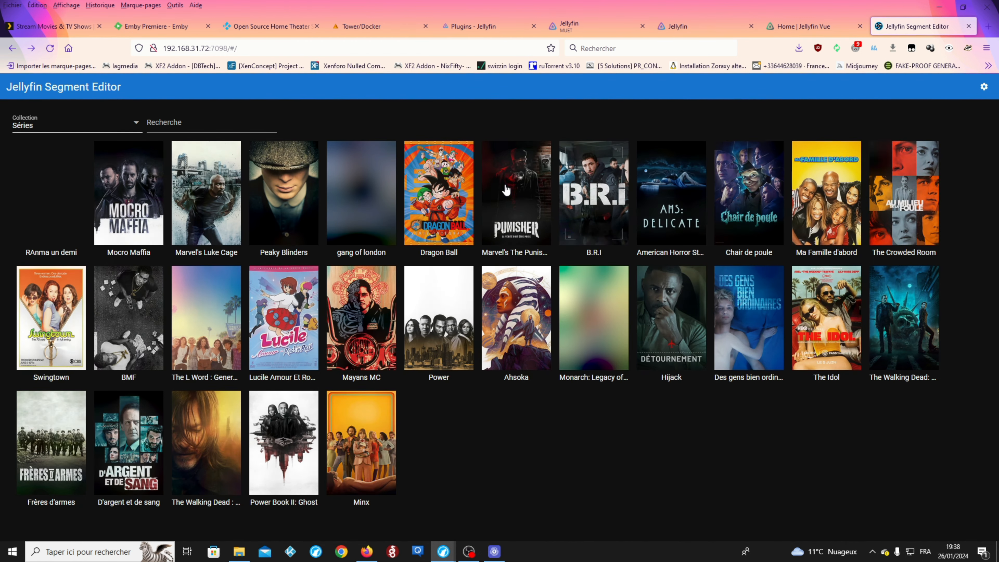
left_click(694, 173)
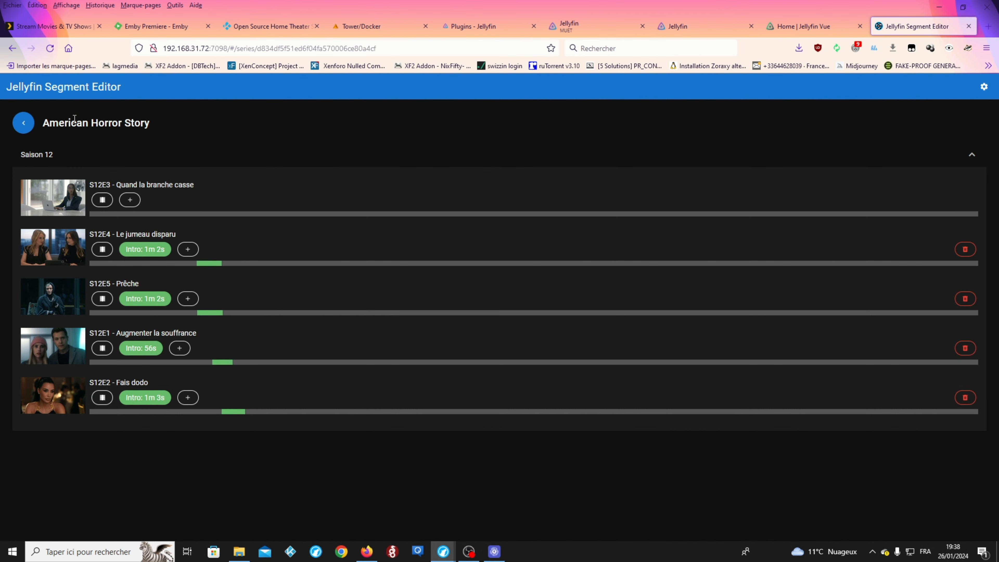
left_click(25, 126)
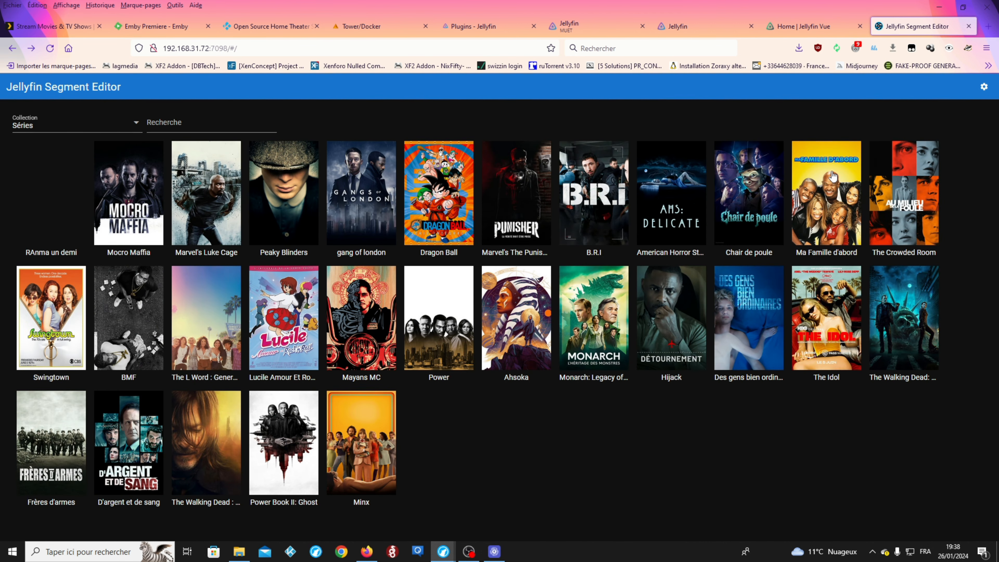
left_click(831, 177)
left_click(23, 123)
Revisit the Jellyfin Vue home page, the port 7096 server's home page and the Jellyfin plugins documentation.
left_click(802, 26)
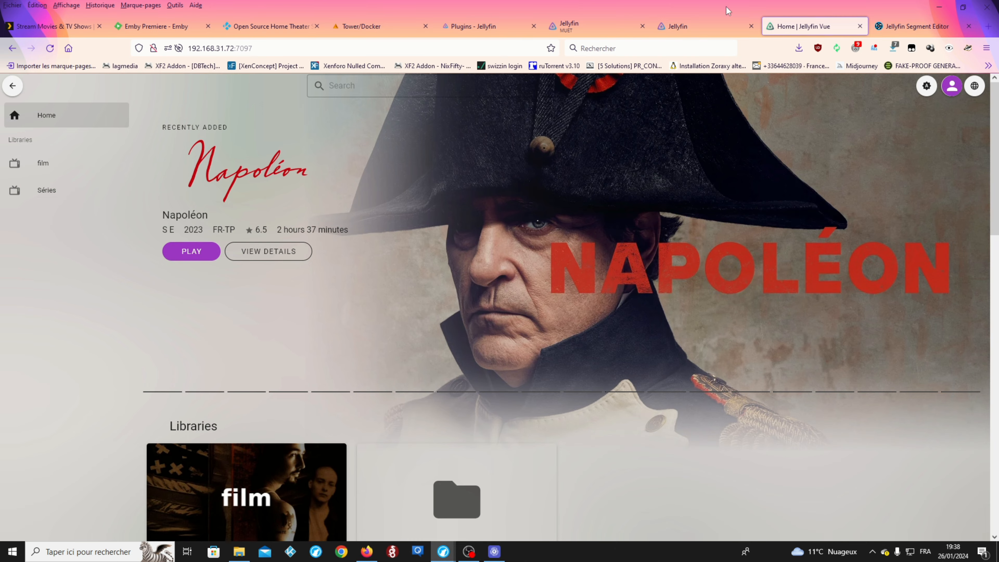
left_click(692, 24)
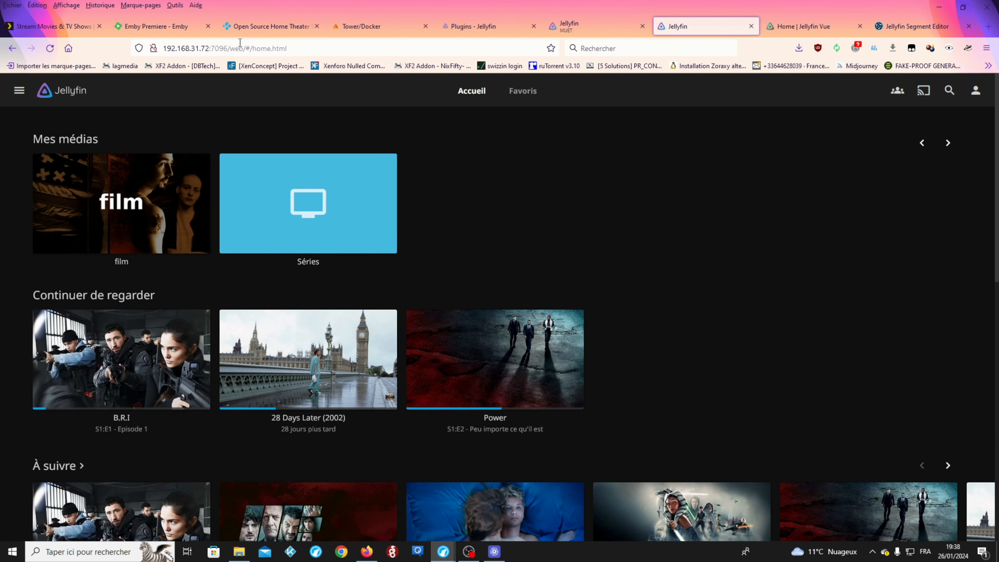
left_click(486, 21)
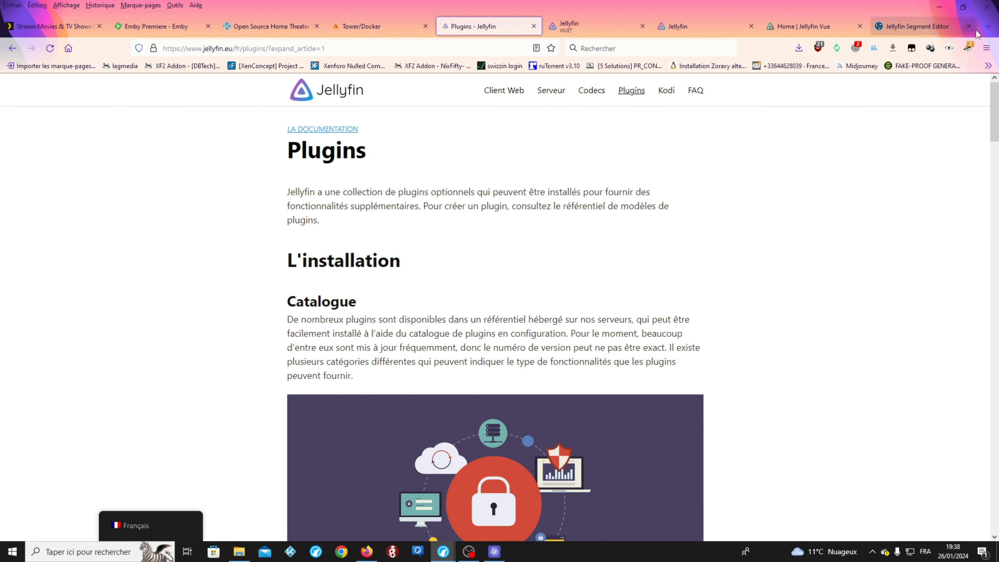
Search the web for "jellyfin segment editor" in a new browser tab and open the endrl/segment-editor README on GitHub.
left_click(988, 27)
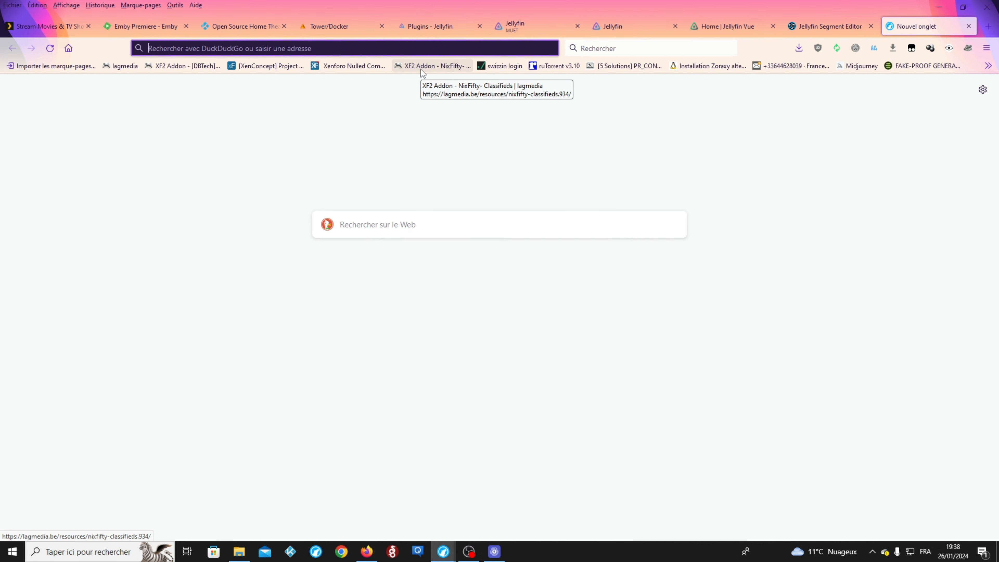
type("jel")
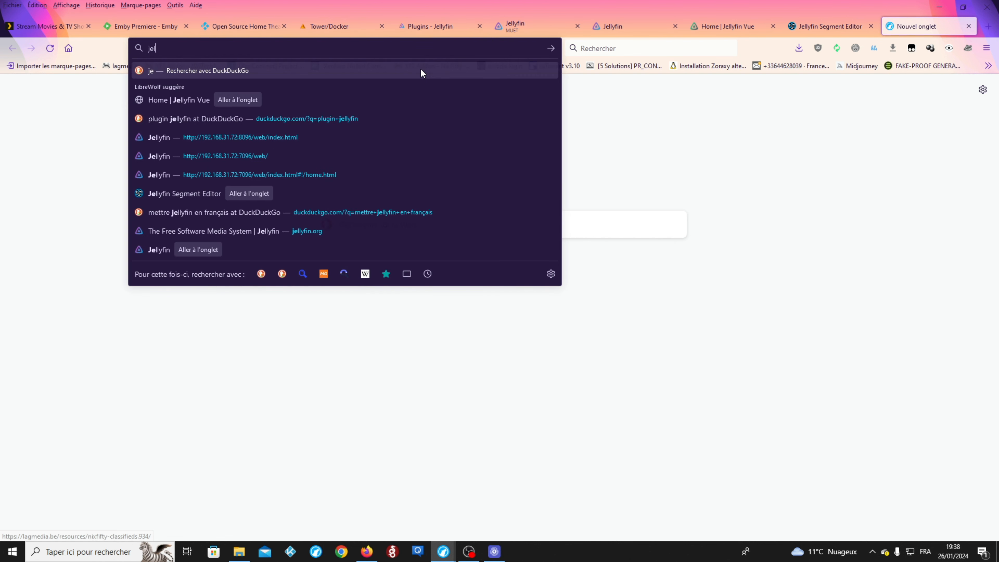
type("lyfin")
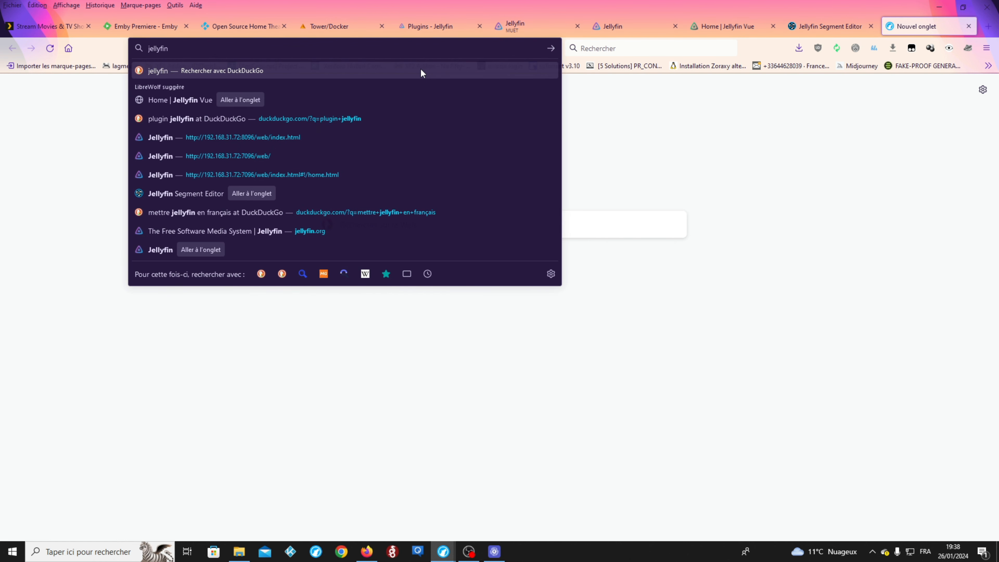
type(" seg")
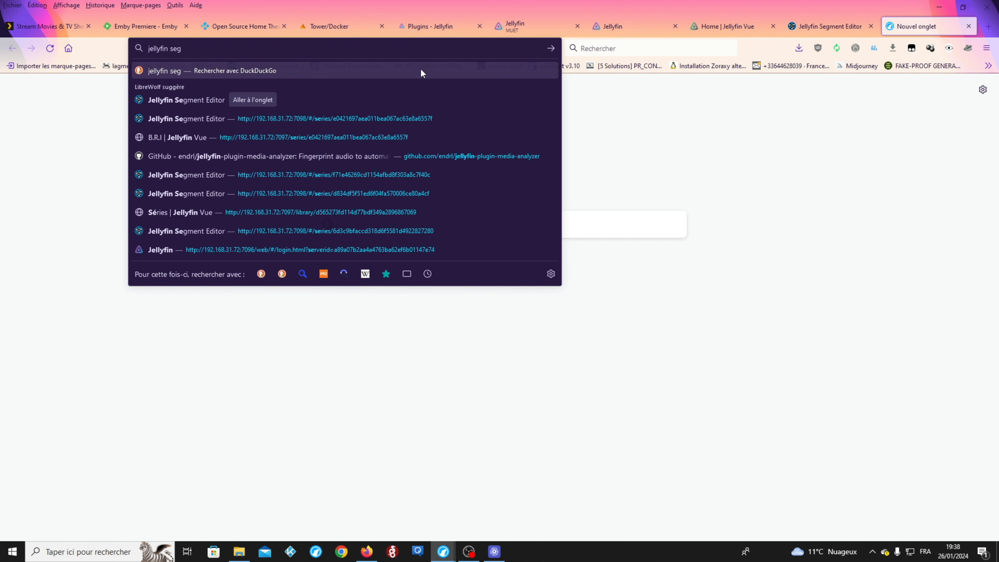
type("ment editor")
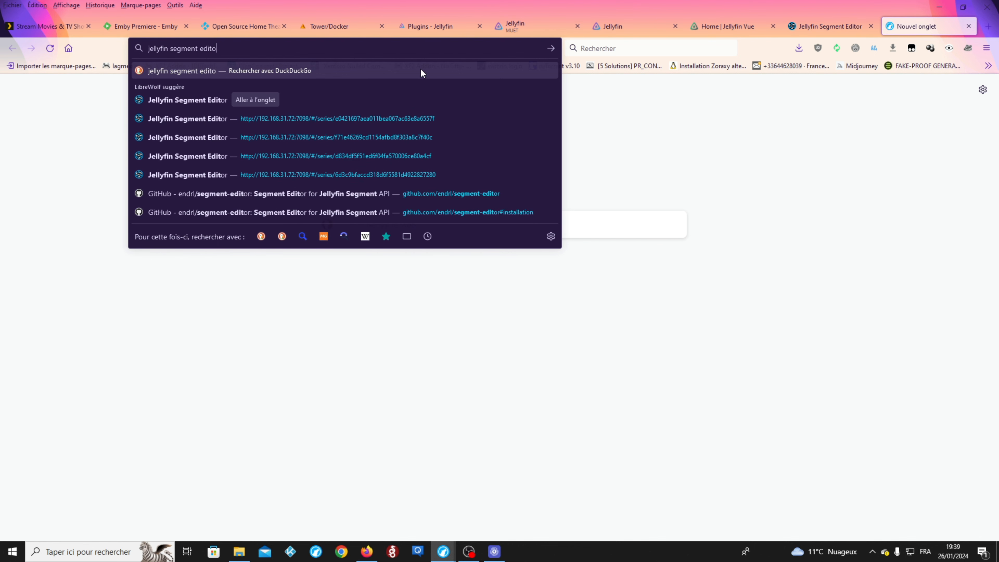
key("Return")
left_click(159, 174)
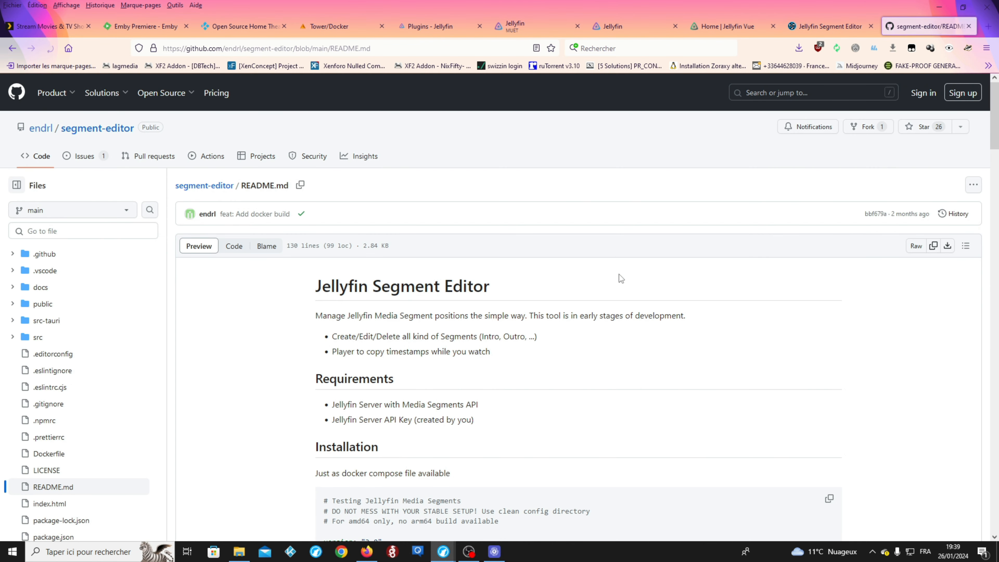
Read the README's Docker Compose installation section for the Jellyfin, Jellyfin Vue and Segment Editor containers, and return to Segment Editor.
scroll(619, 274, "down", 6)
scroll(551, 254, "up", 3)
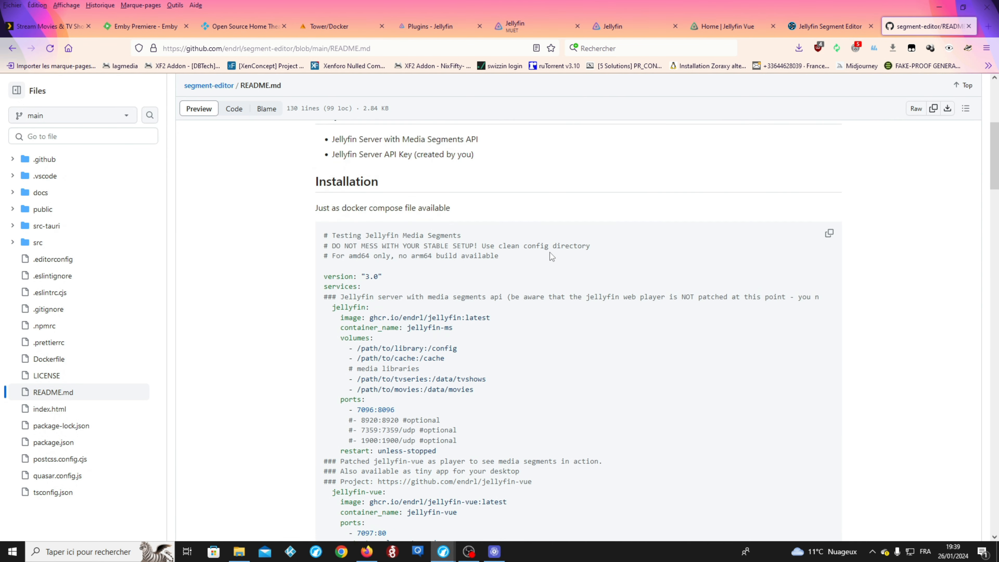
scroll(399, 217, "down", 3)
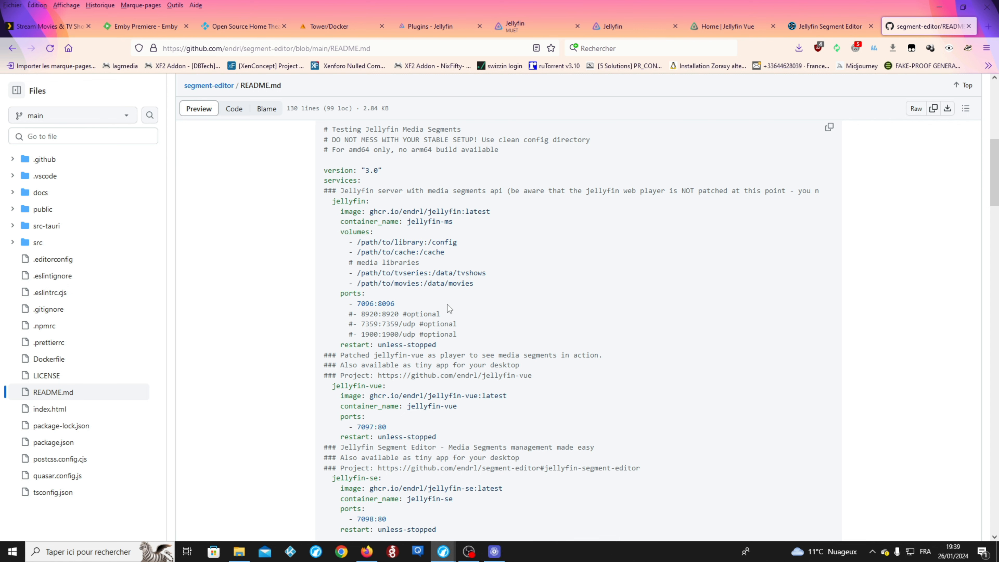
left_click(823, 29)
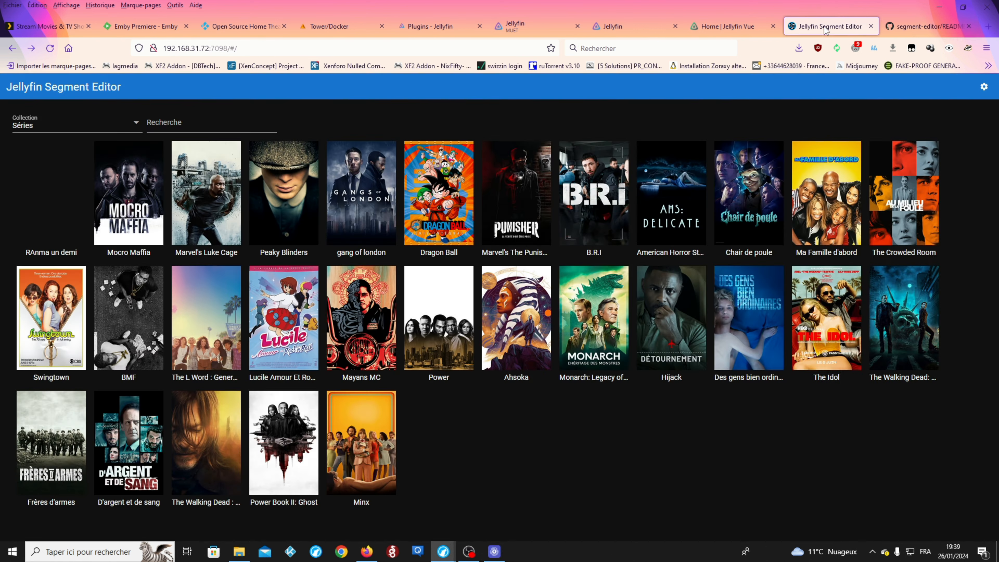